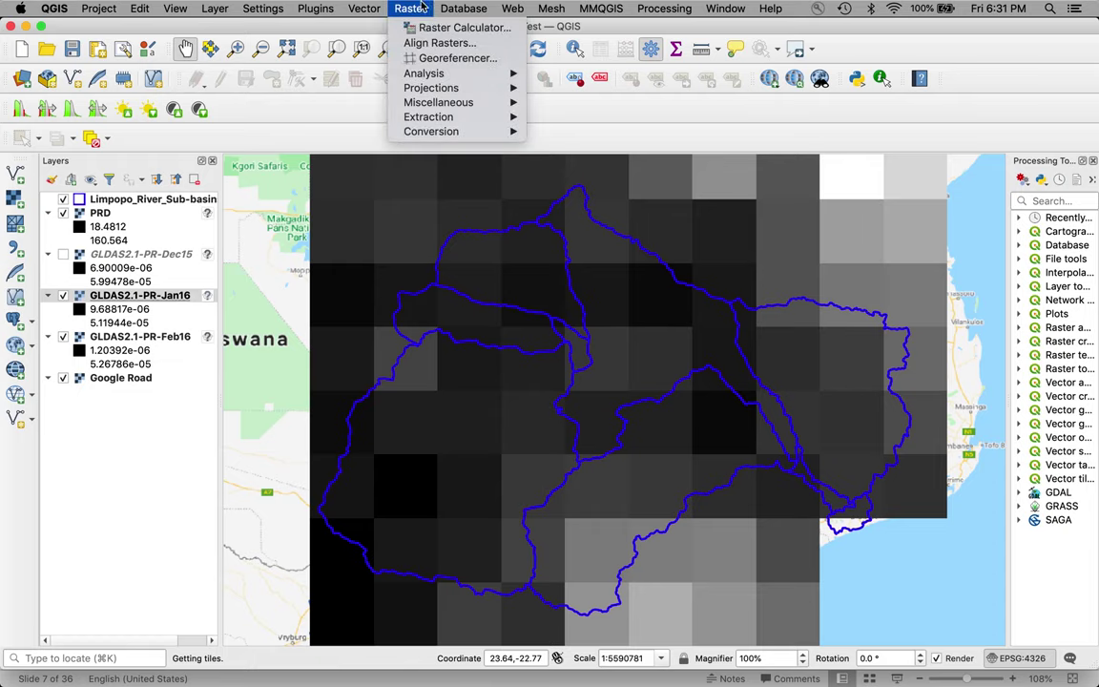
# Start a Raster Calculator operation with the output layer saved on the Desktop as PRJ
pyautogui.click(410, 32)
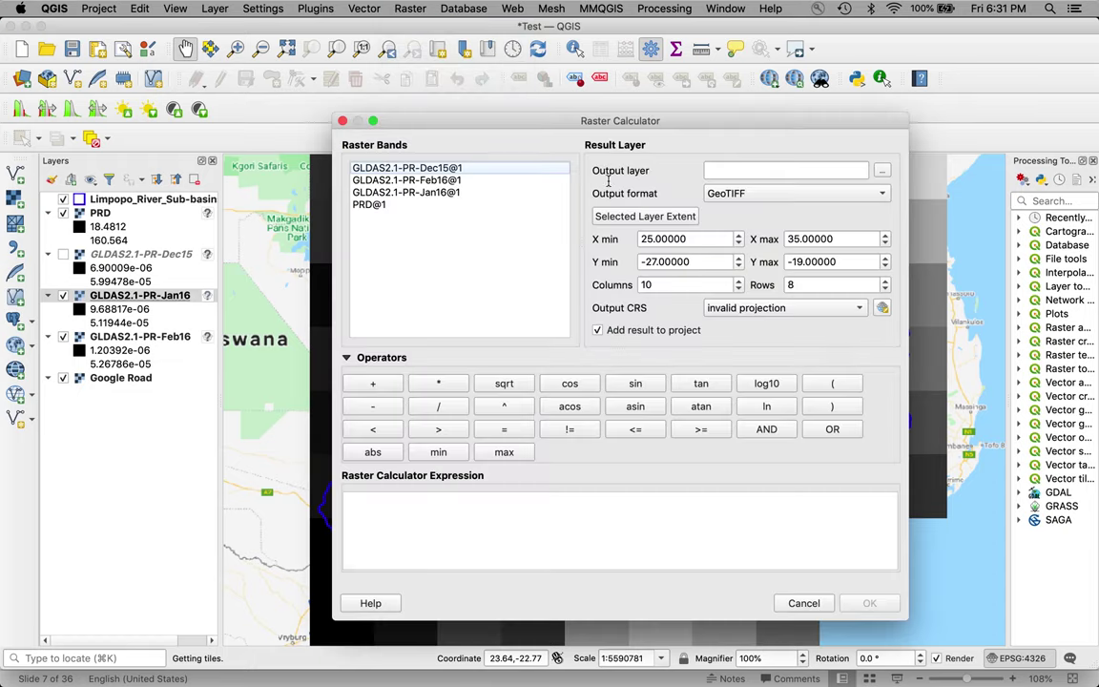
pyautogui.click(883, 171)
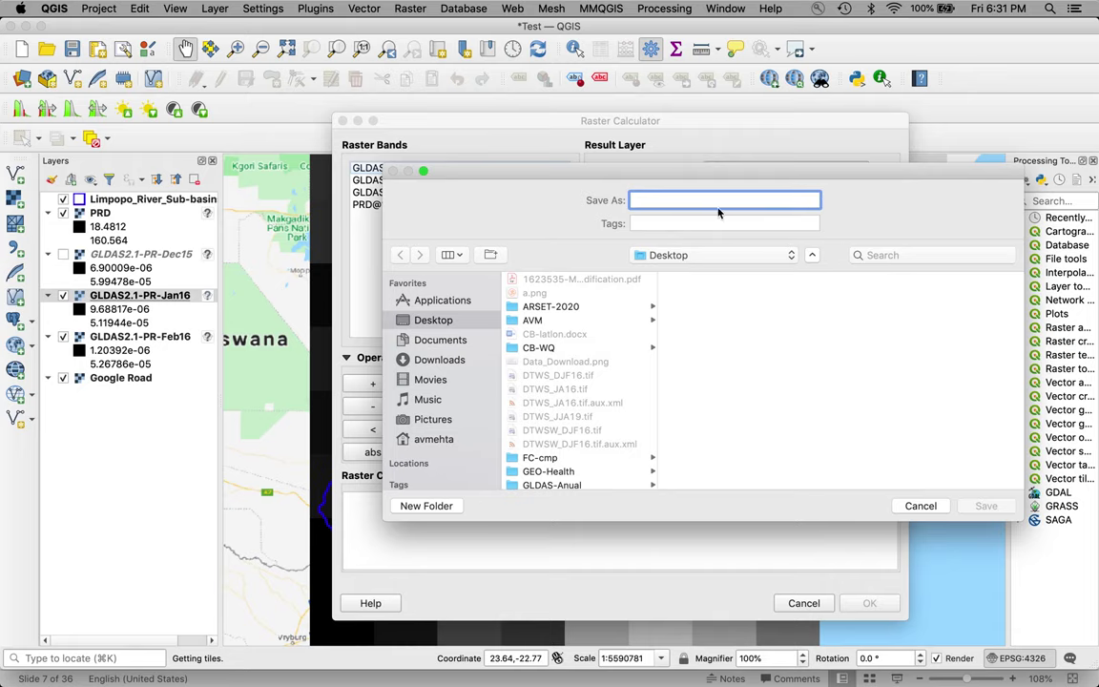
pyautogui.write('PR')
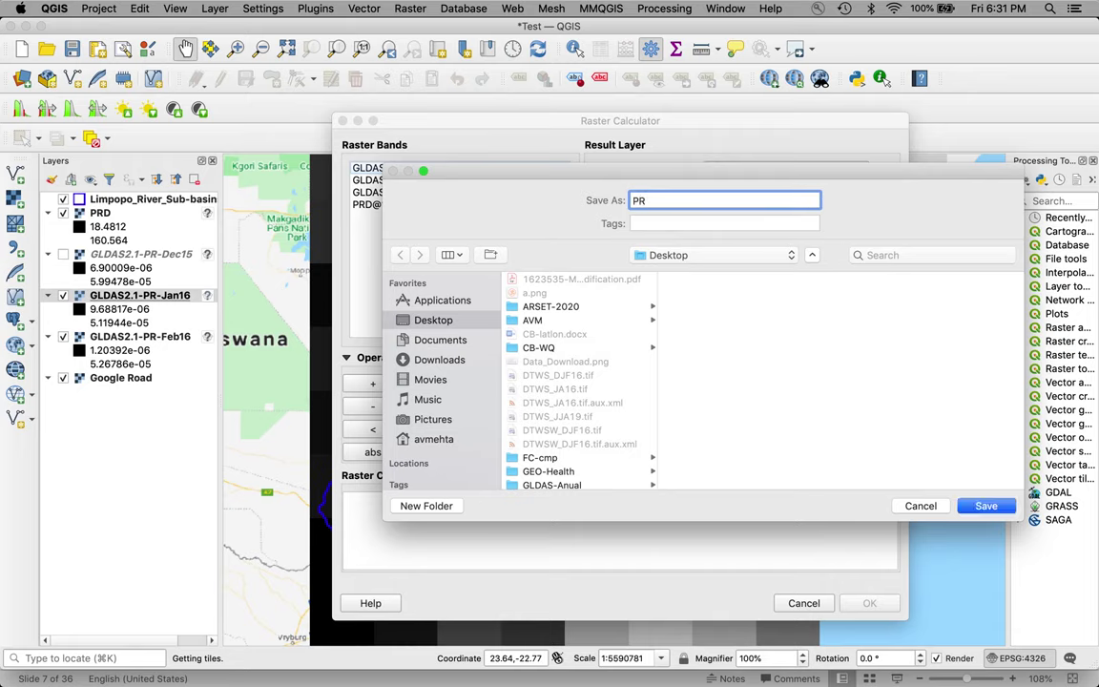
pyautogui.write('J')
pyautogui.click(985, 506)
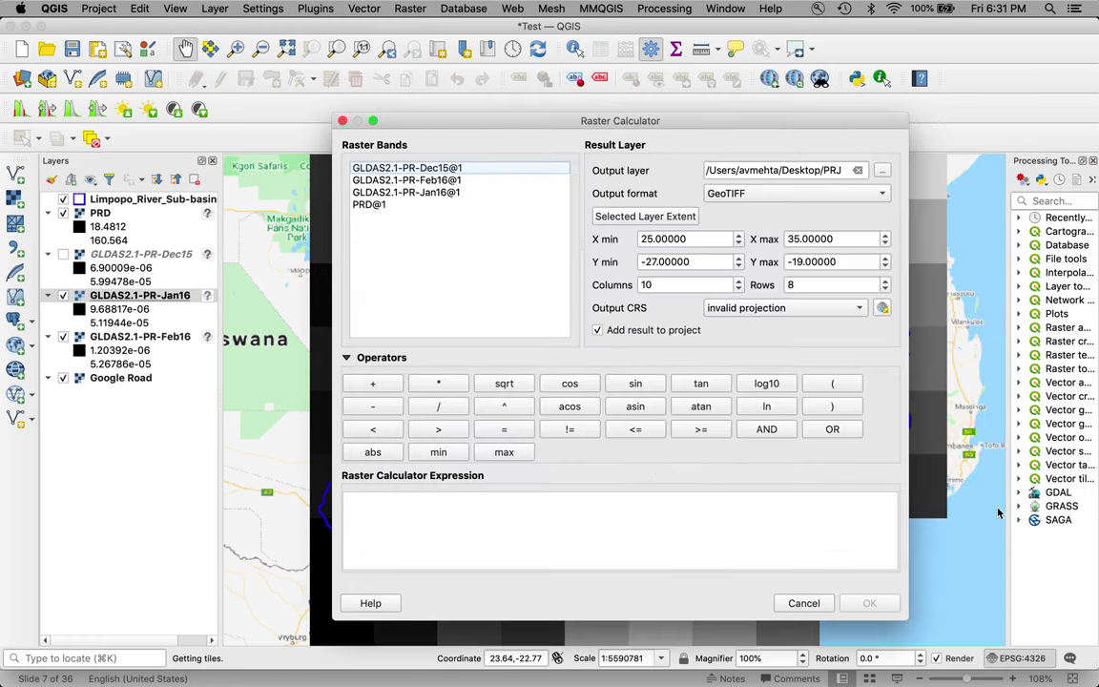
# Convert the January 2016 precipitation raster to a monthly total with "GLDAS2.1-PR-Jan16@1" * 3600 * 24 * 31 and run the calculation
pyautogui.doubleClick(426, 193)
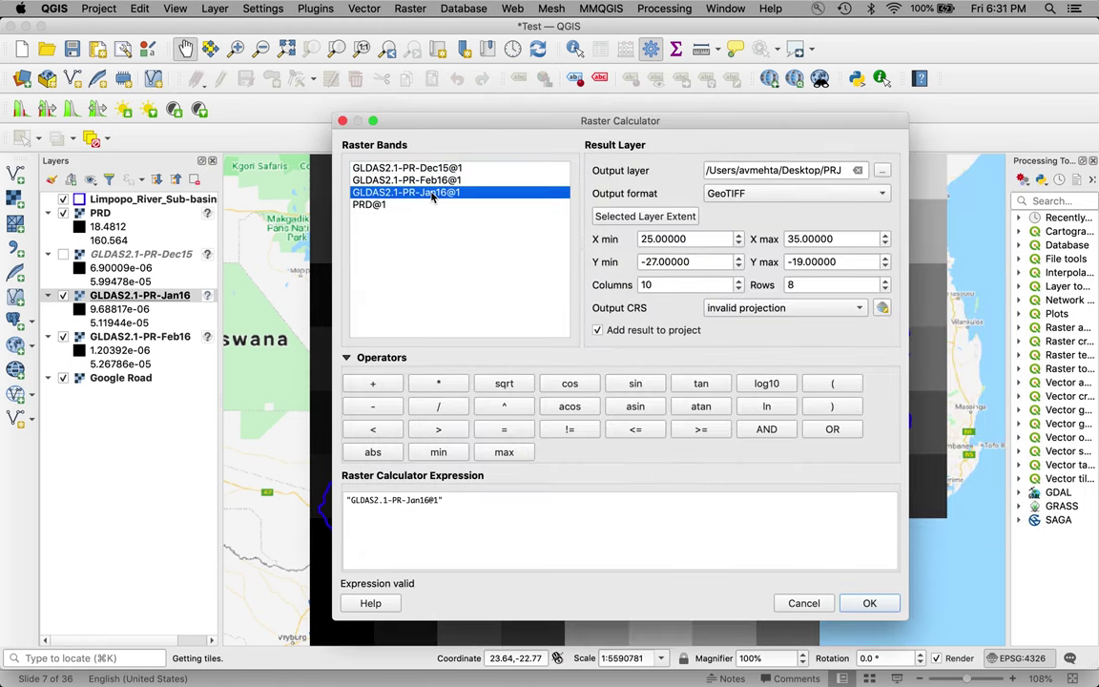
pyautogui.click(439, 382)
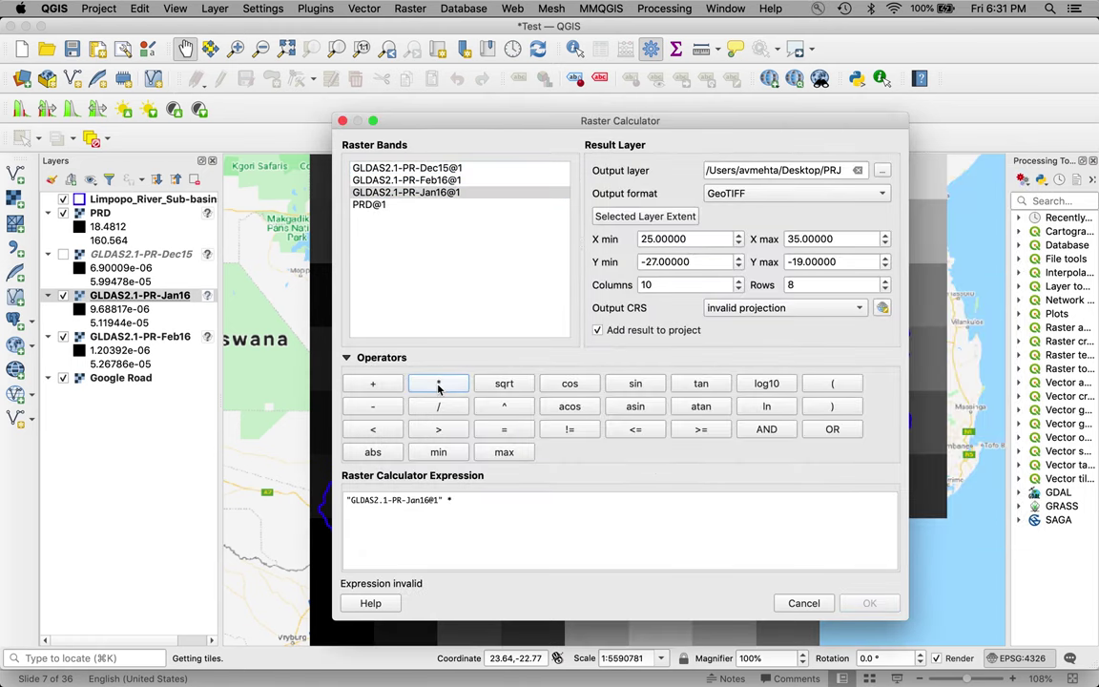
pyautogui.click(468, 502)
pyautogui.write('3600')
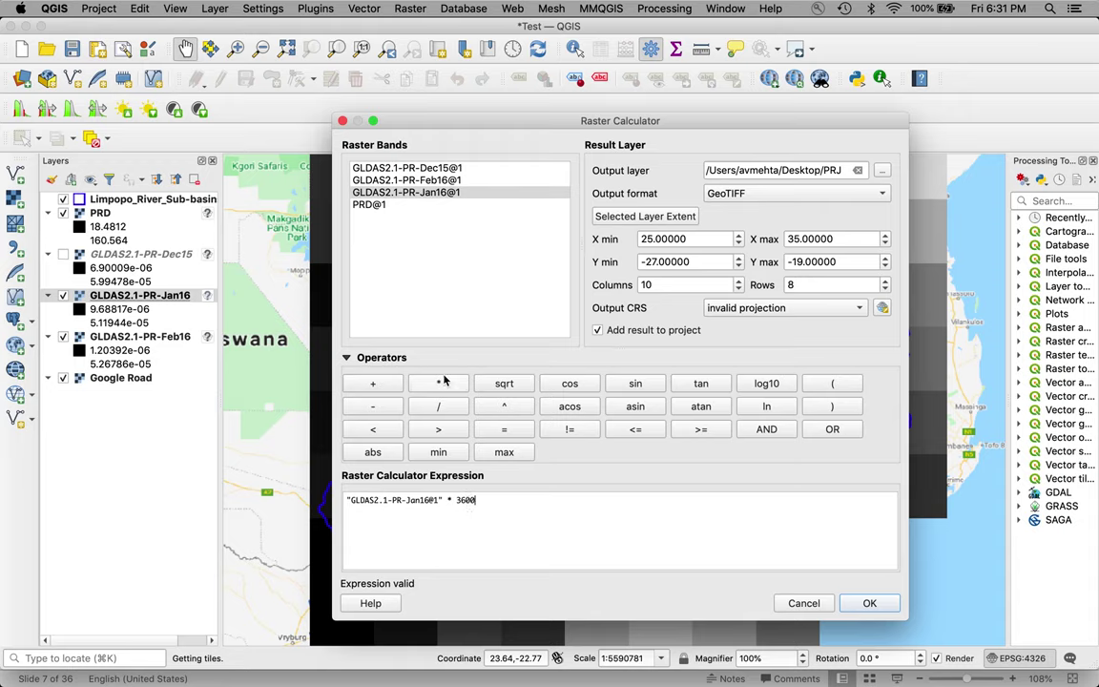
pyautogui.click(442, 382)
pyautogui.click(514, 504)
pyautogui.write('24')
pyautogui.click(441, 384)
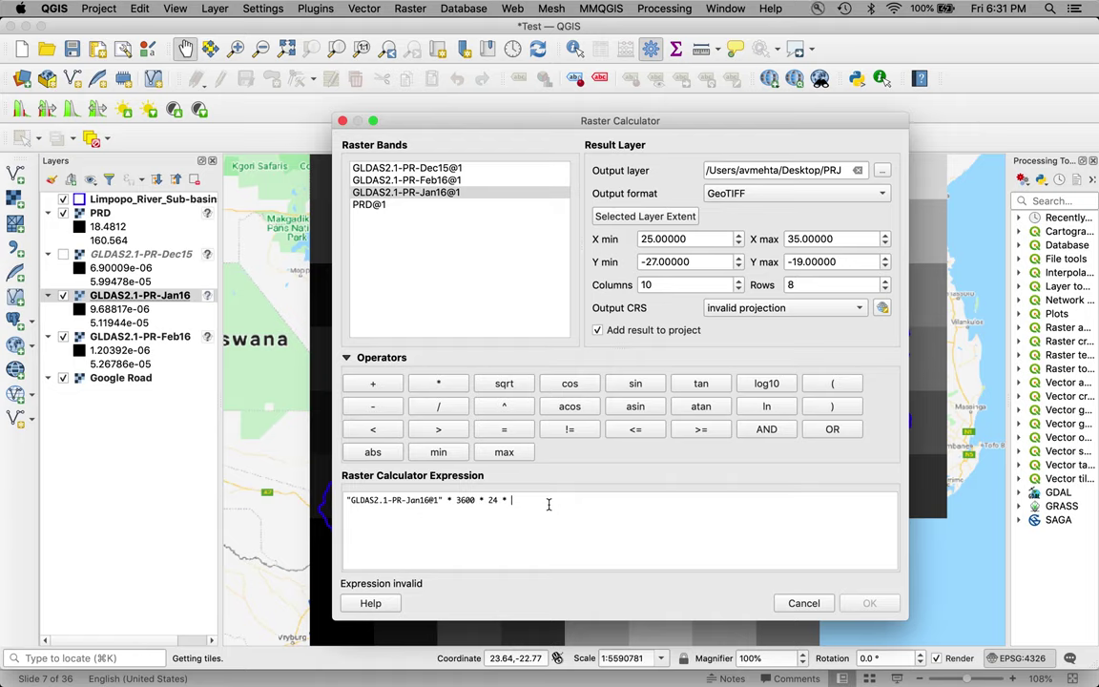
pyautogui.write('31')
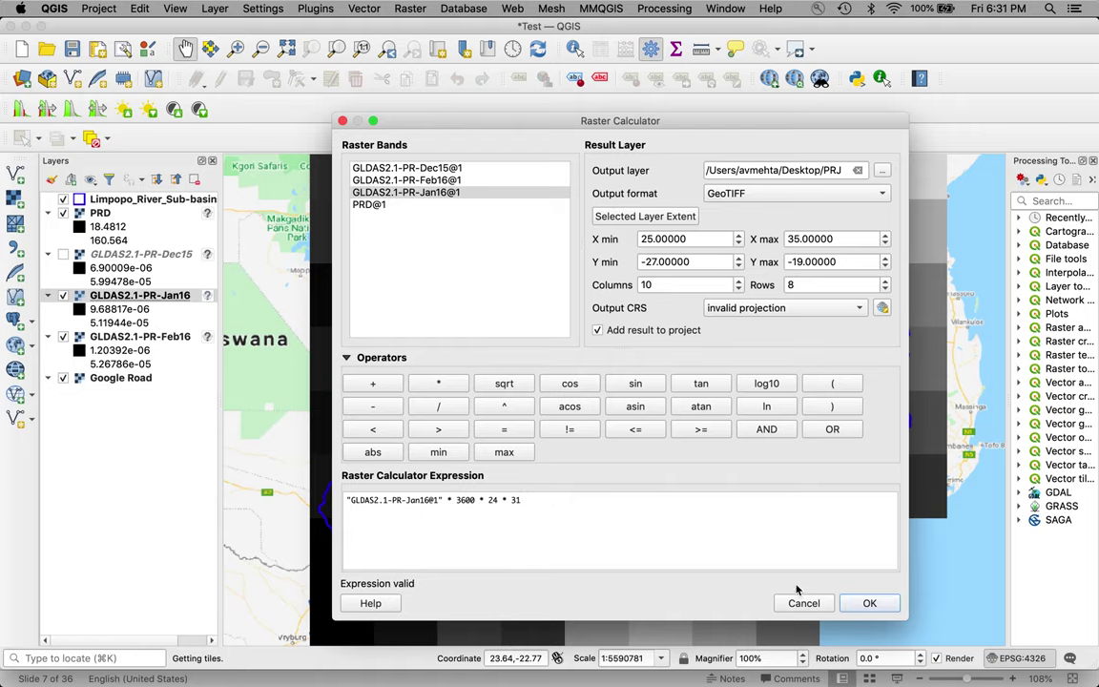
pyautogui.click(864, 603)
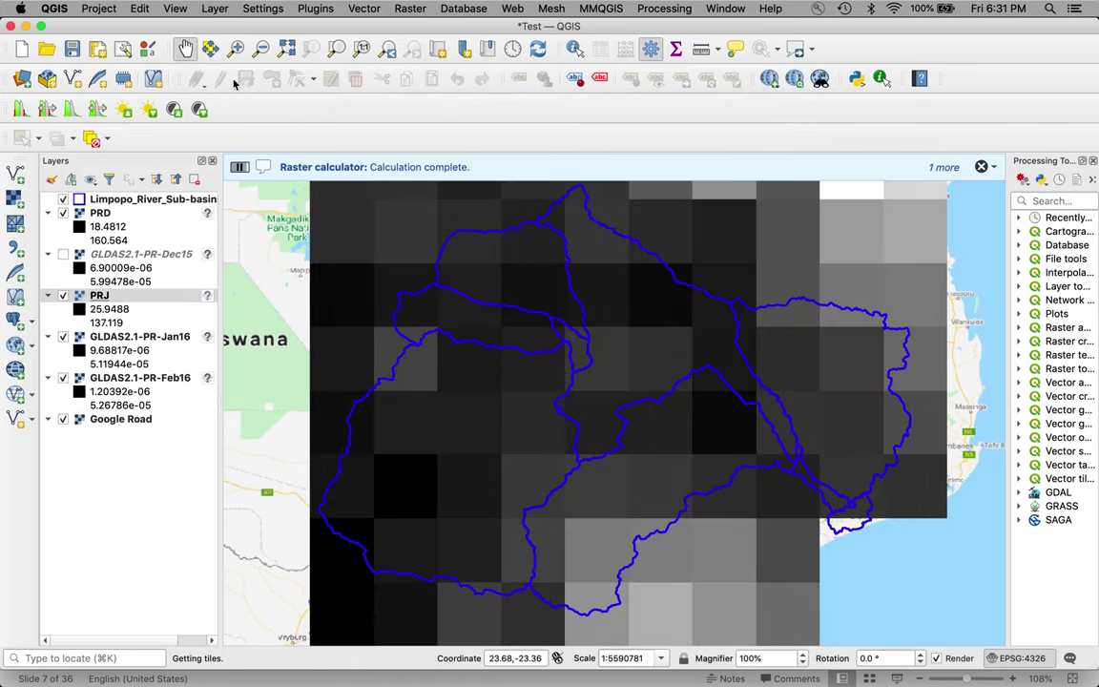
# Start another Raster Calculator operation with the output layer saved on the Desktop as PRF
pyautogui.click(409, 9)
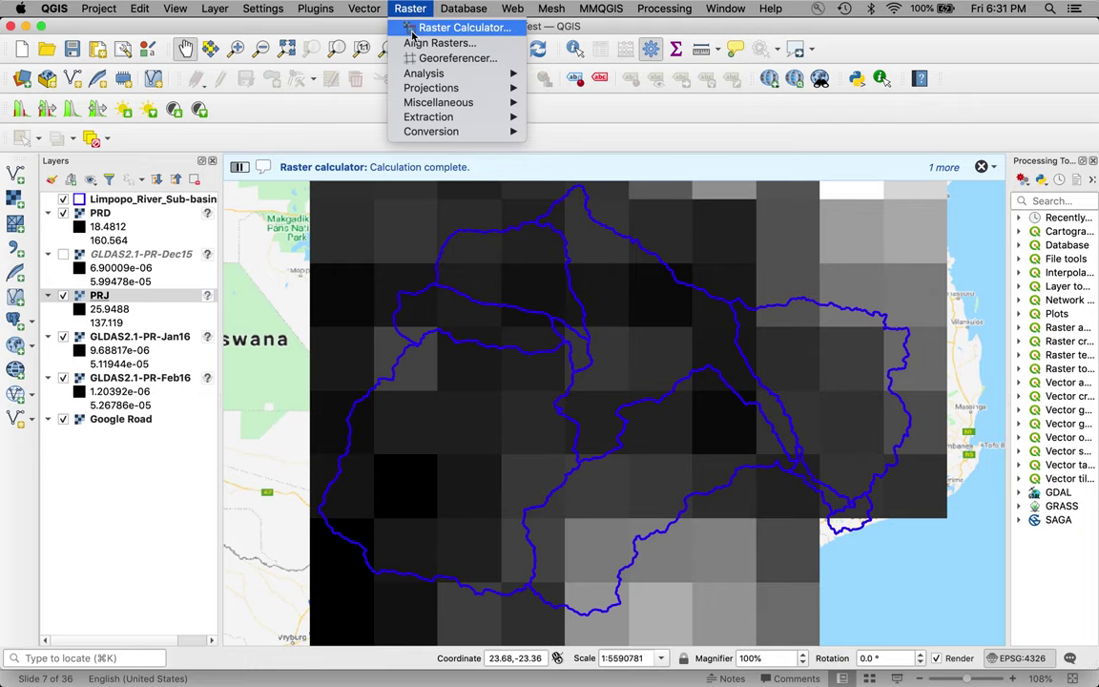
pyautogui.click(413, 30)
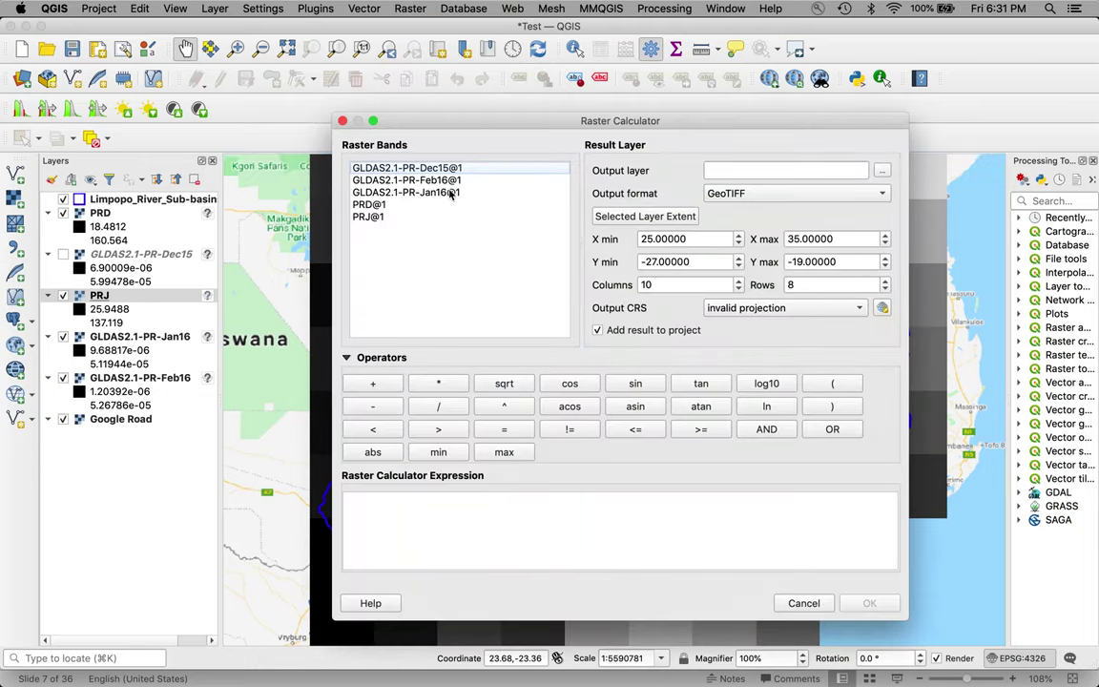
pyautogui.click(881, 170)
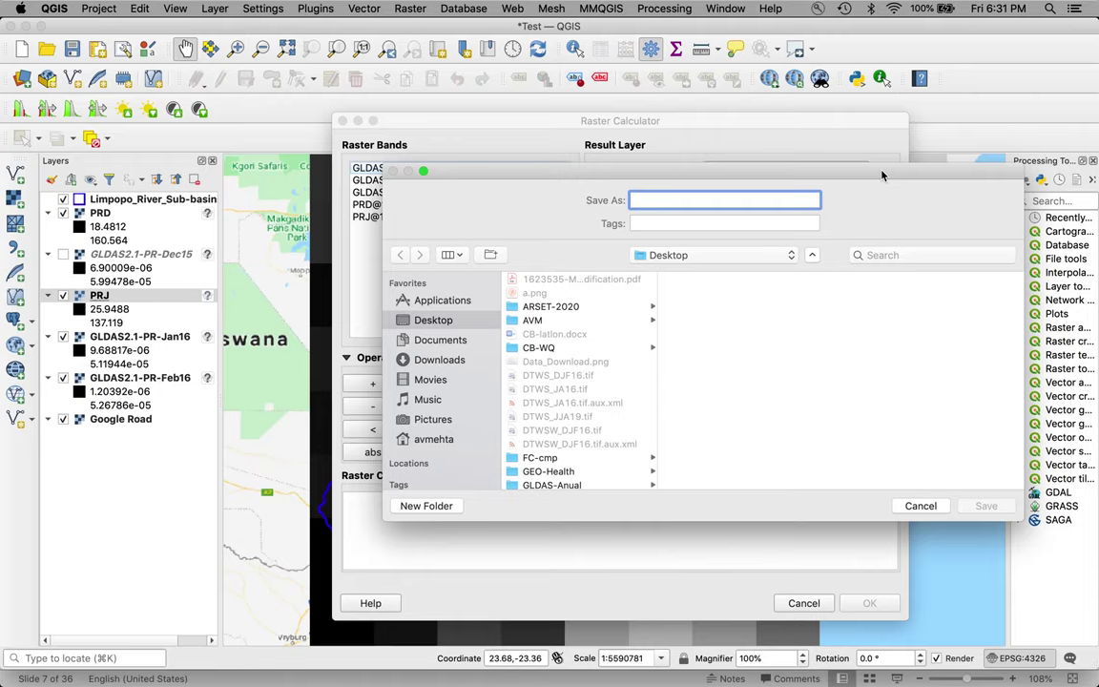
pyautogui.write('PRF')
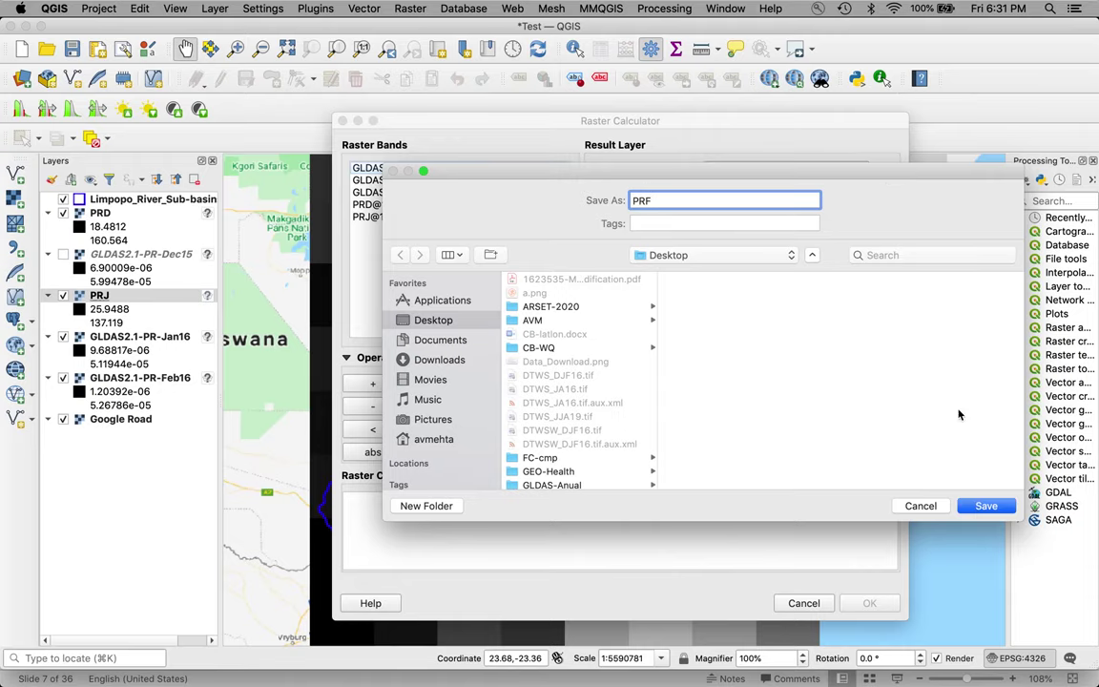
pyautogui.click(986, 506)
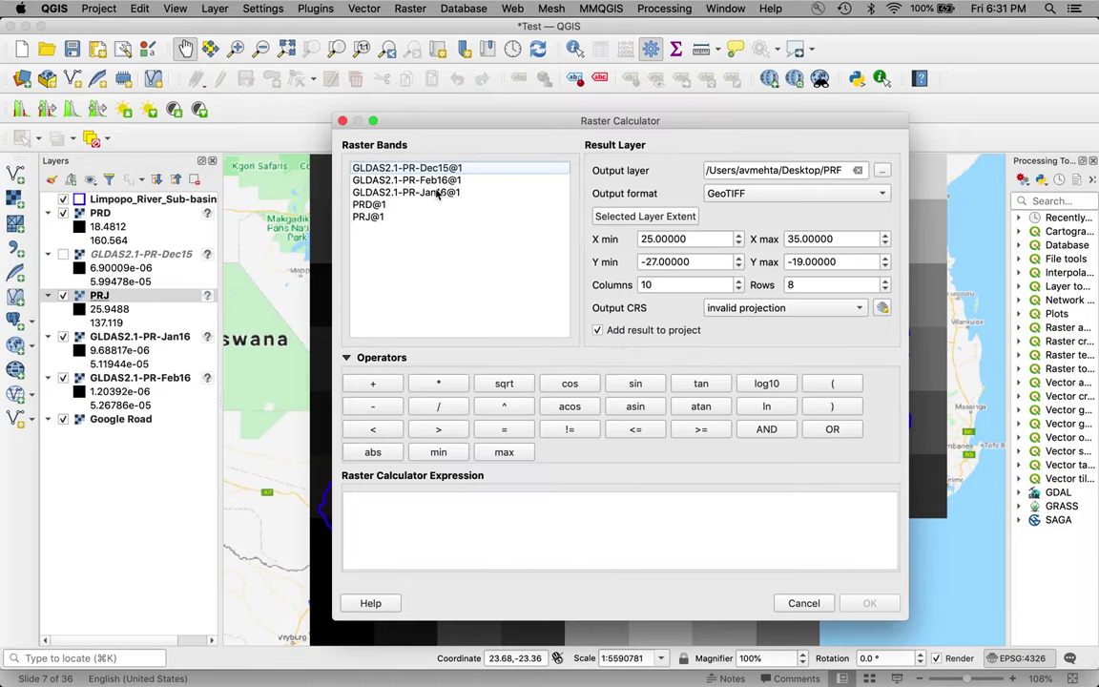
# Convert the February 2016 precipitation raster to a monthly total with "GLDAS2.1-PR-Feb16@1" * 3600 * 24 * 29 and run the calculation
pyautogui.doubleClick(396, 179)
pyautogui.click(439, 382)
pyautogui.click(477, 504)
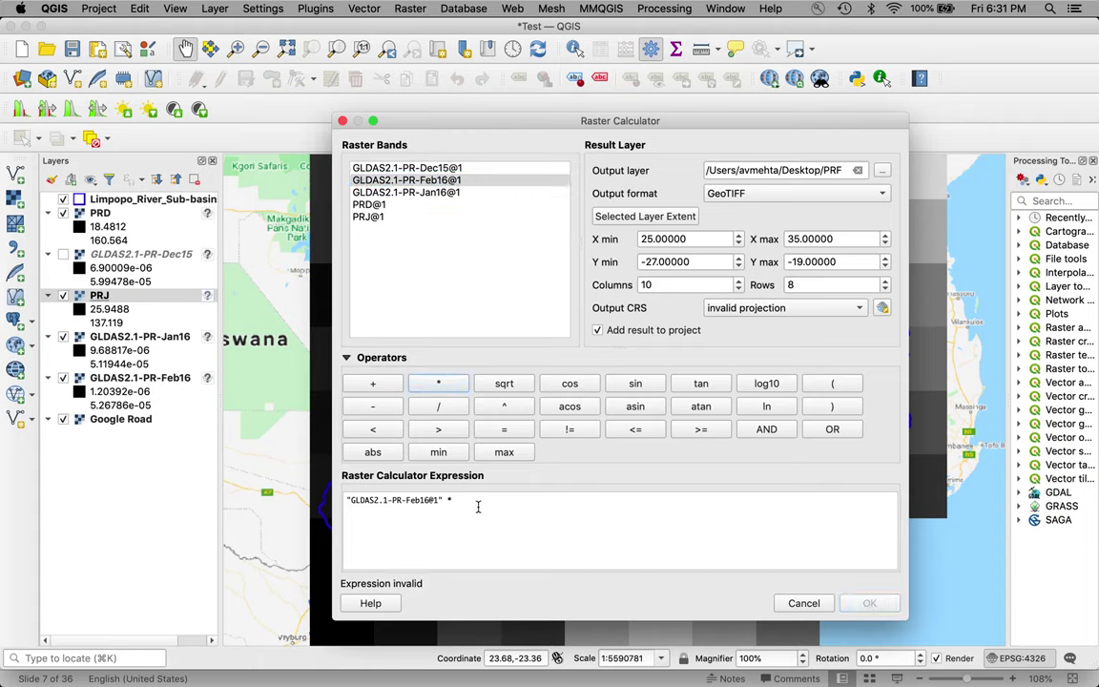
pyautogui.write('3600')
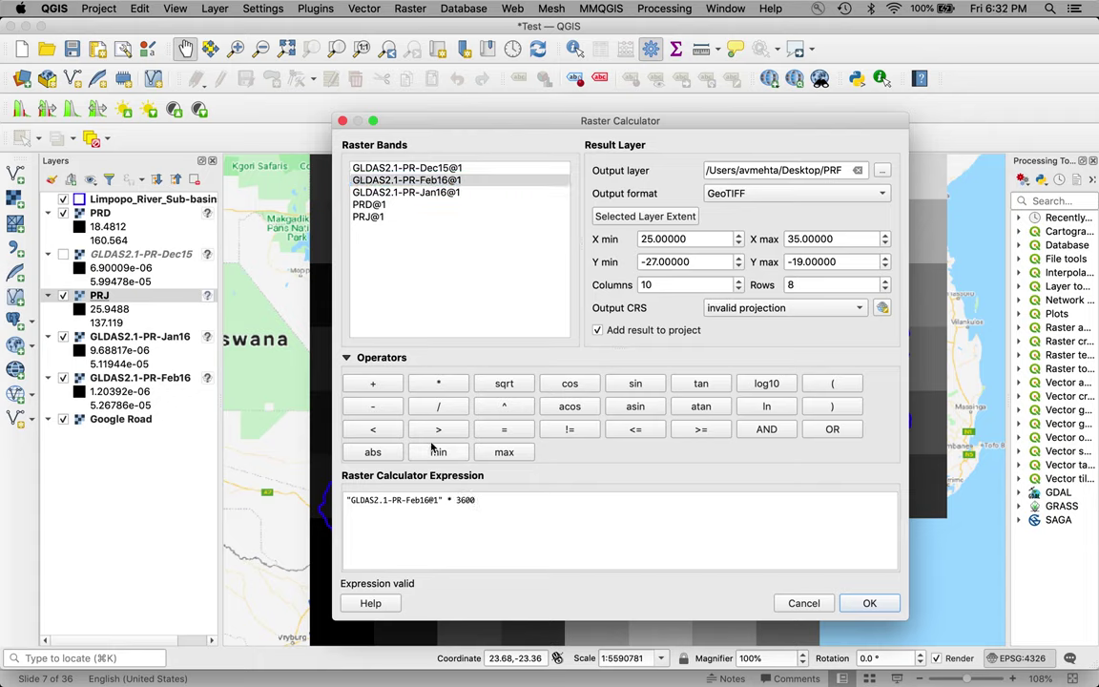
pyautogui.click(439, 382)
pyautogui.write('24')
pyautogui.click(439, 382)
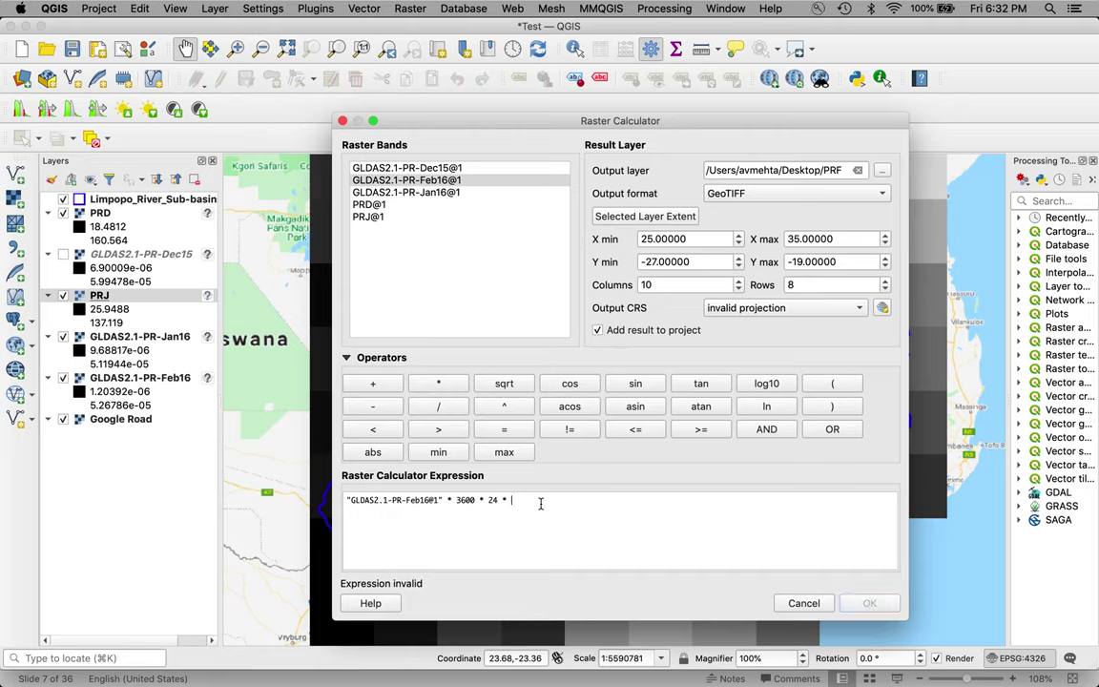
pyautogui.write('29')
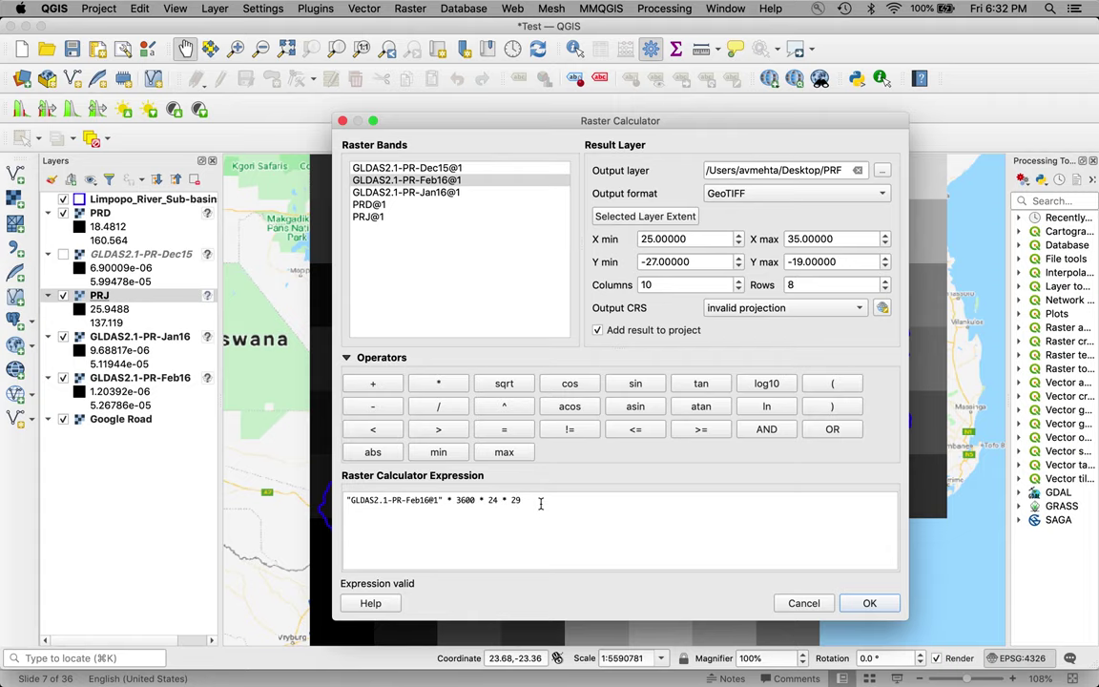
pyautogui.click(875, 603)
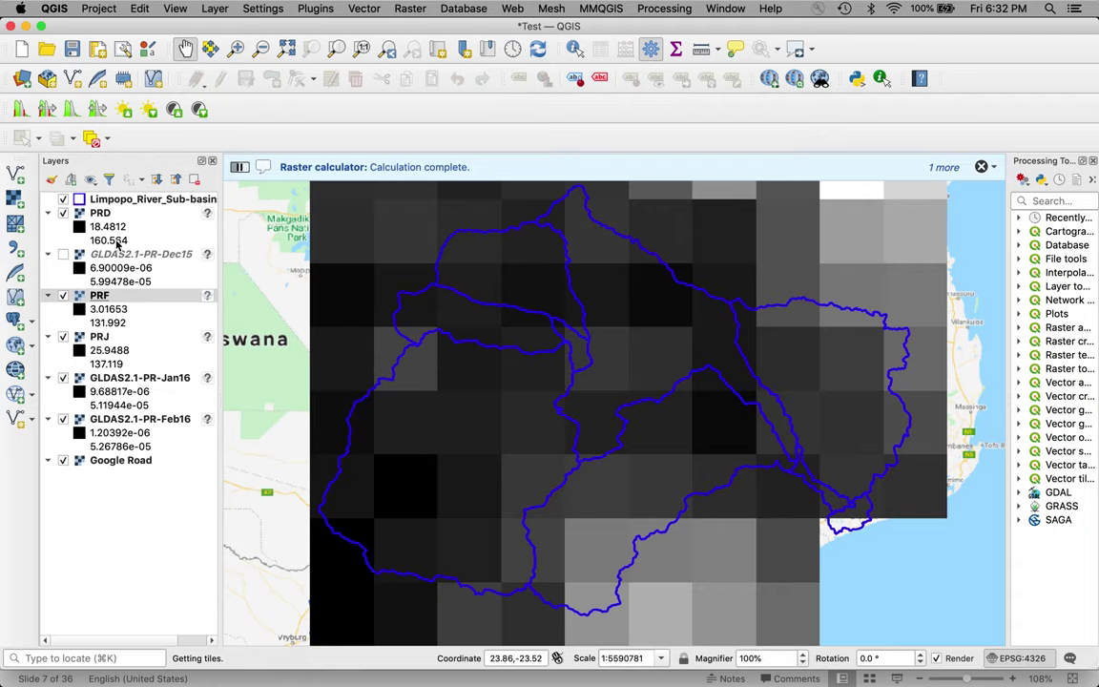
# Start a Raster Calculator operation for the seasonal total with the output layer saved on the Desktop as PR_DJF
pyautogui.moveTo(115, 254); pyautogui.dragTo(119, 439)
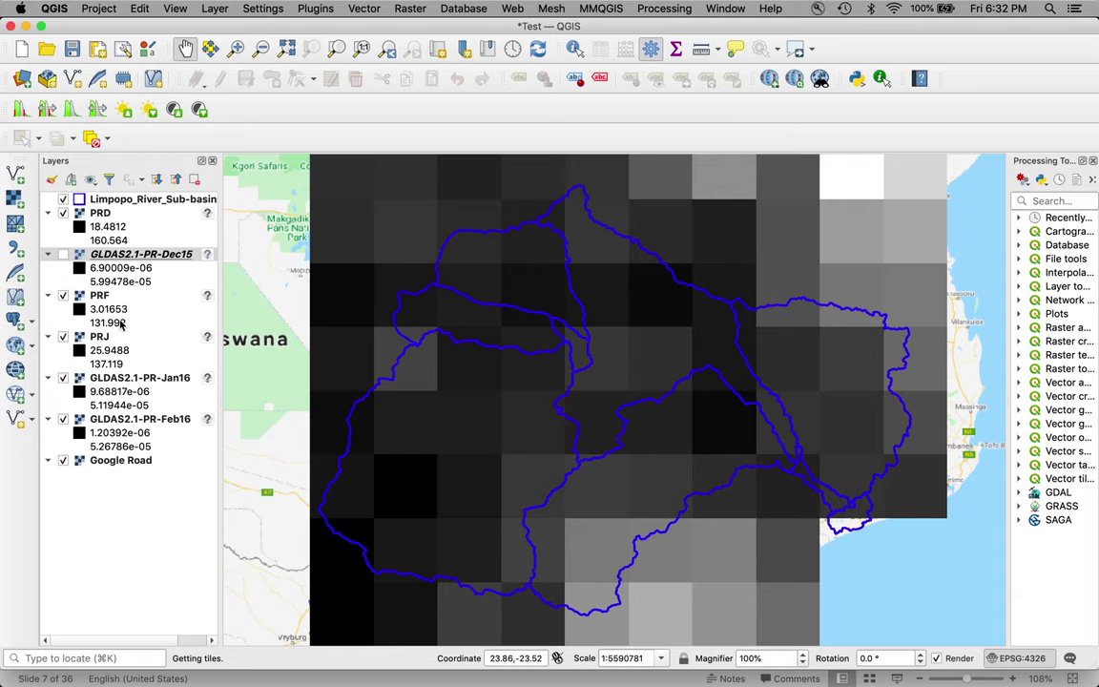
pyautogui.click(412, 9)
pyautogui.click(392, 27)
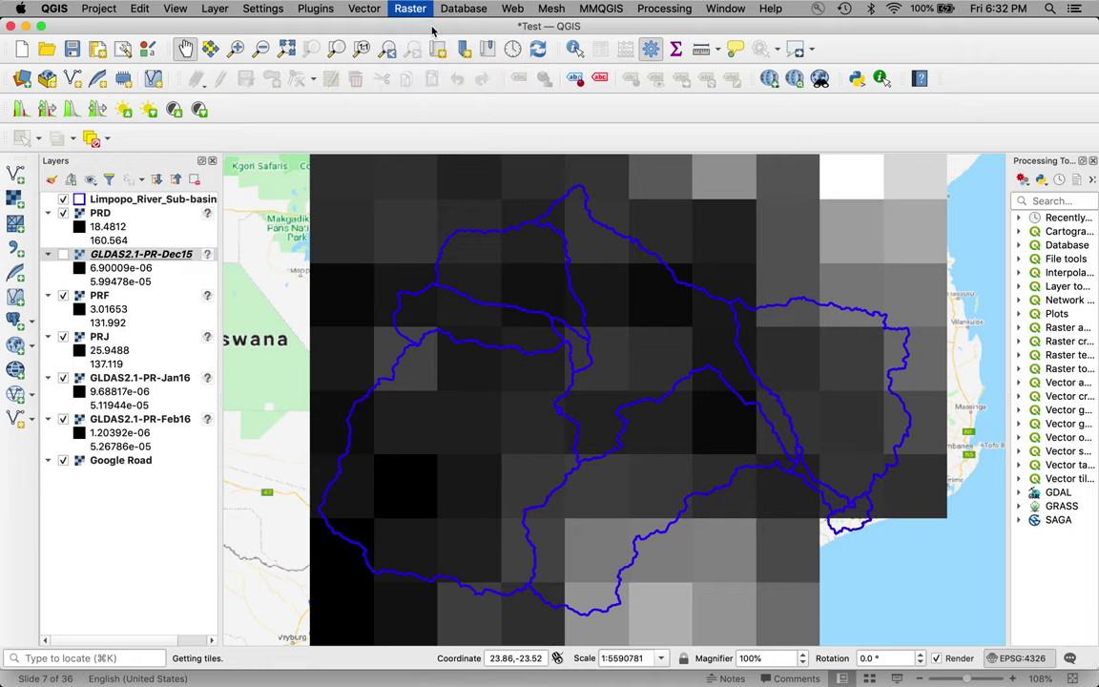
pyautogui.click(883, 172)
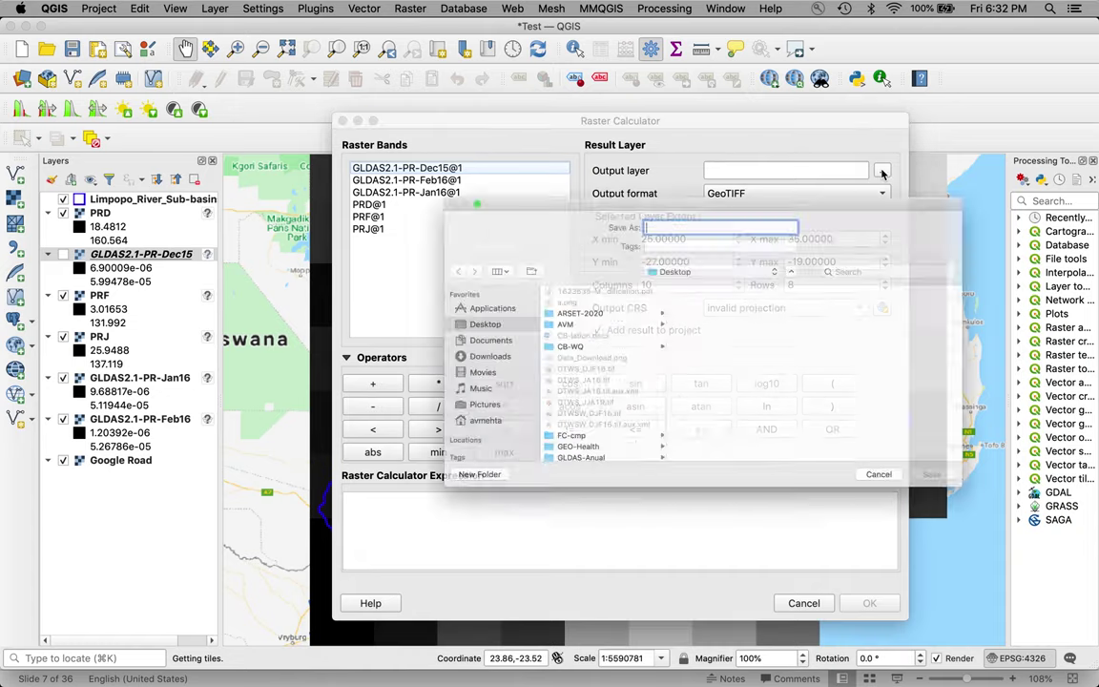
pyautogui.write('PR_')
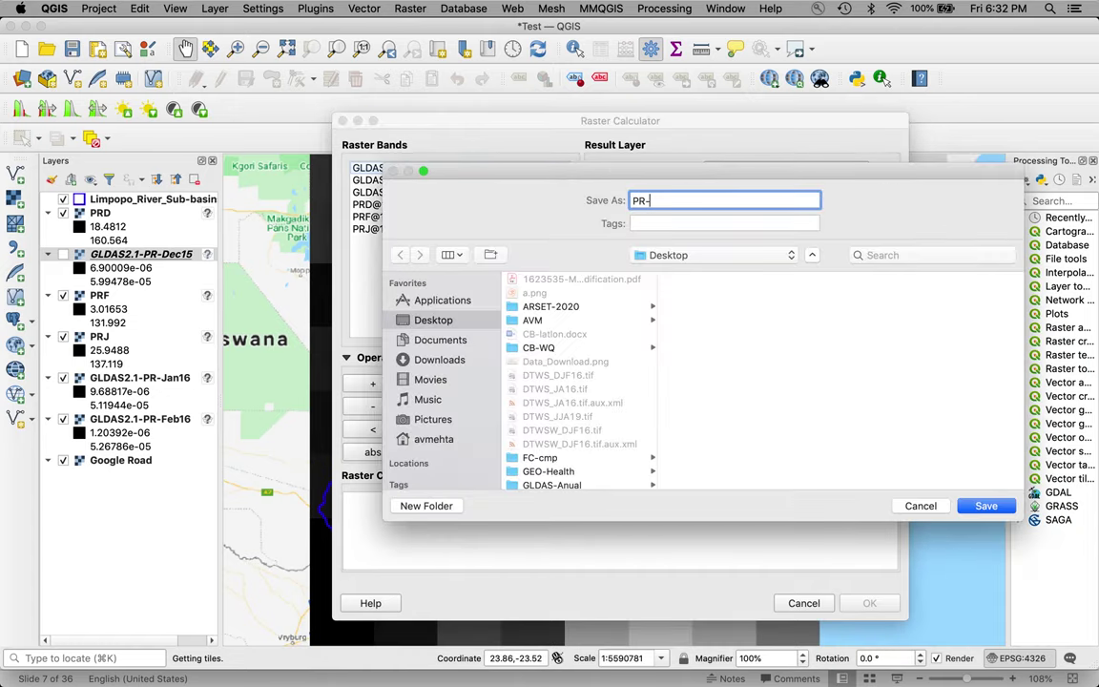
pyautogui.write('DJF')
pyautogui.click(988, 506)
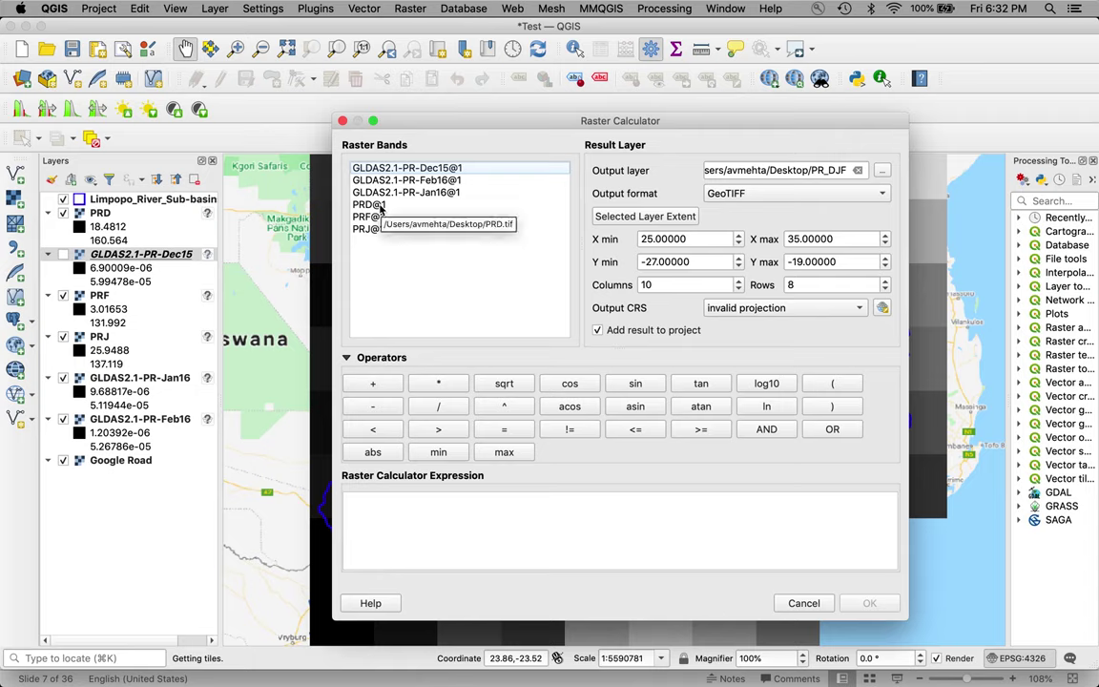
# Sum the three monthly rasters with "PRD@1" + "PRF@1" + "PRJ@1" and run the calculation
pyautogui.doubleClick(380, 208)
pyautogui.click(374, 383)
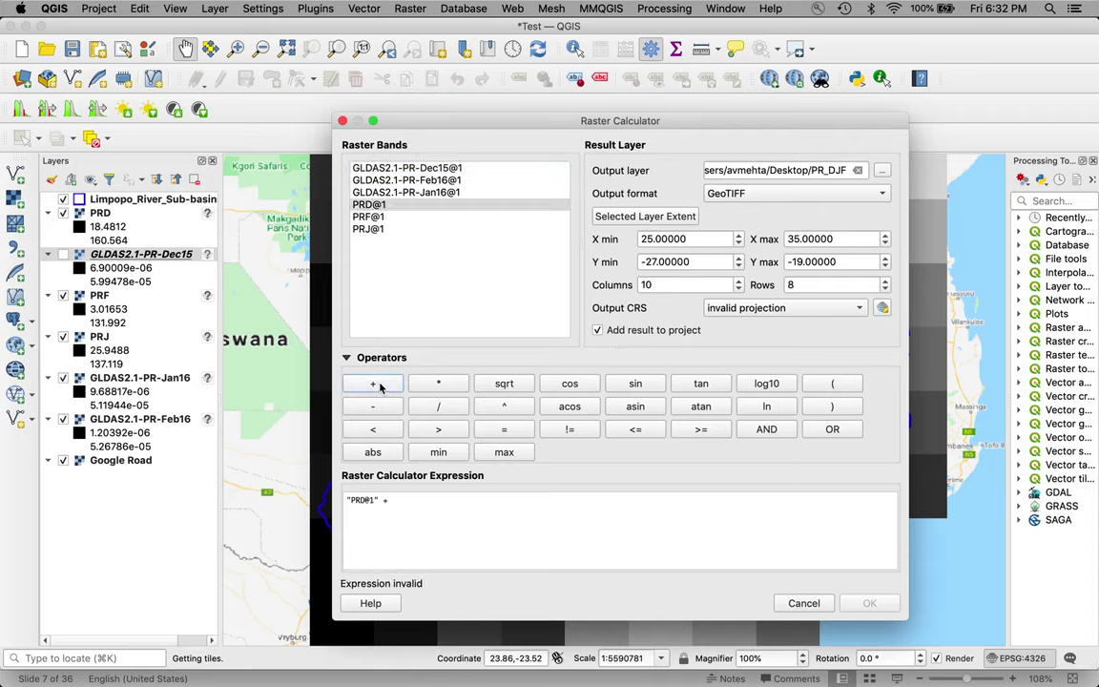
pyautogui.doubleClick(369, 217)
pyautogui.click(373, 384)
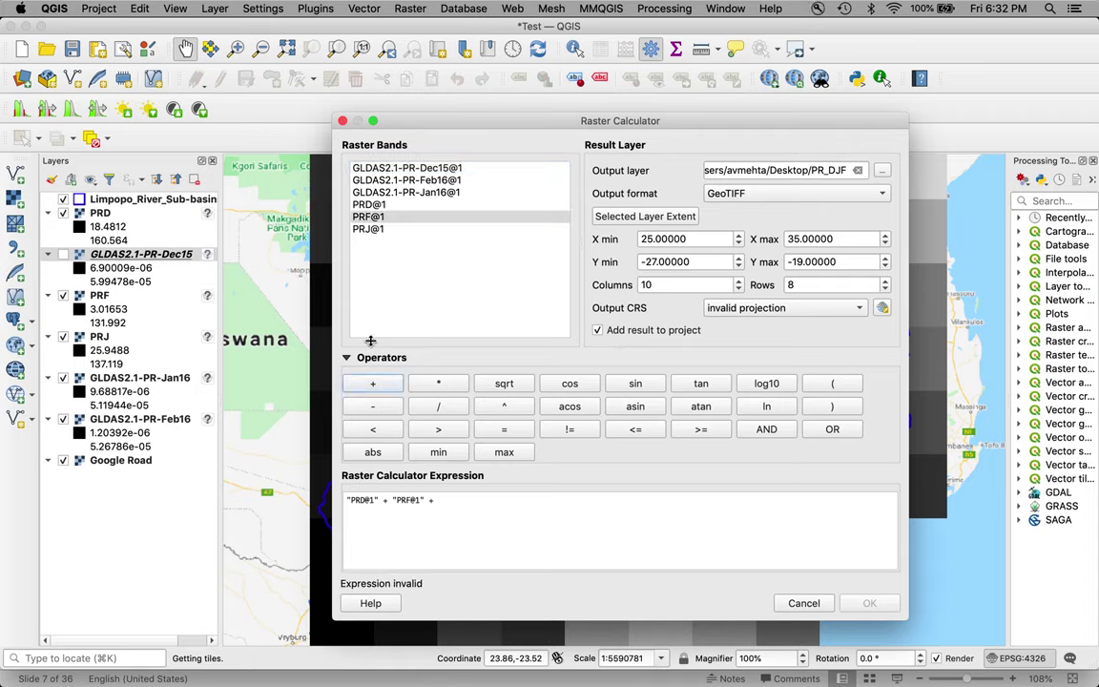
pyautogui.doubleClick(368, 229)
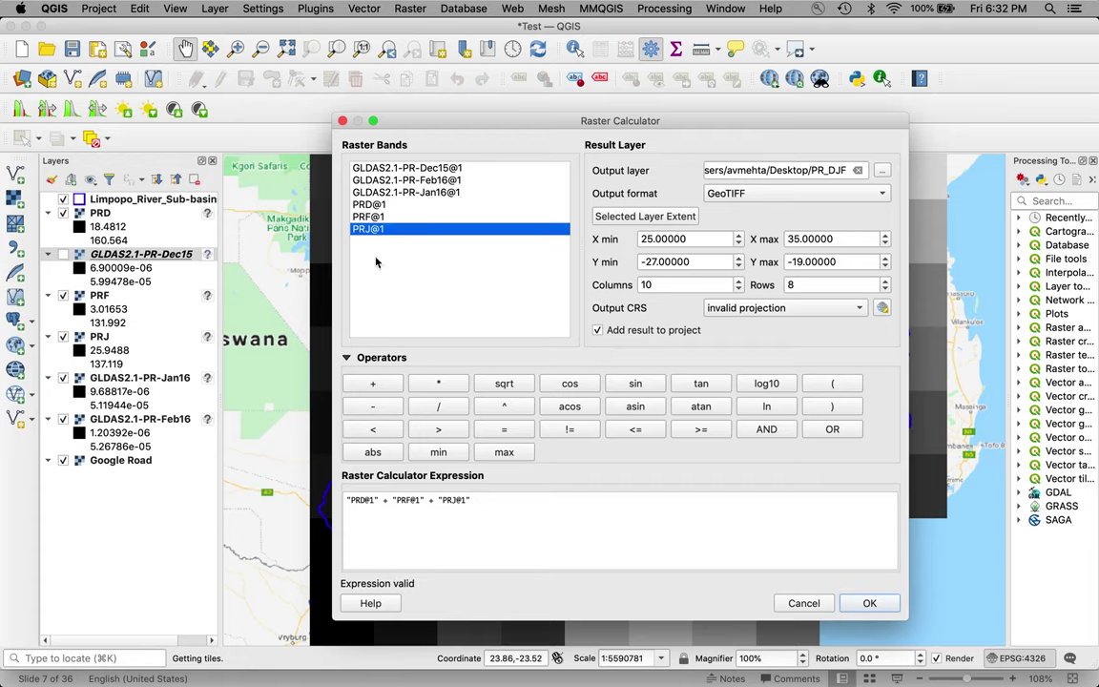
pyautogui.click(869, 603)
# Move the PR_DJF layer above PRD in the layer order and collapse its legend
pyautogui.moveTo(103, 255); pyautogui.dragTo(92, 221)
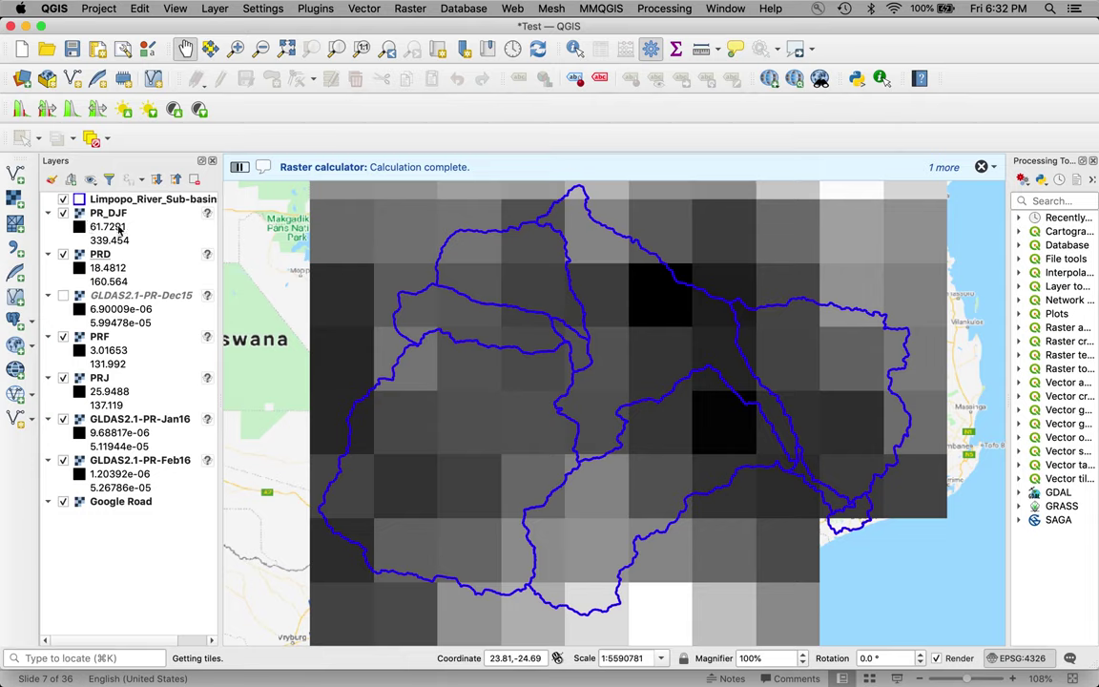
pyautogui.click(48, 214)
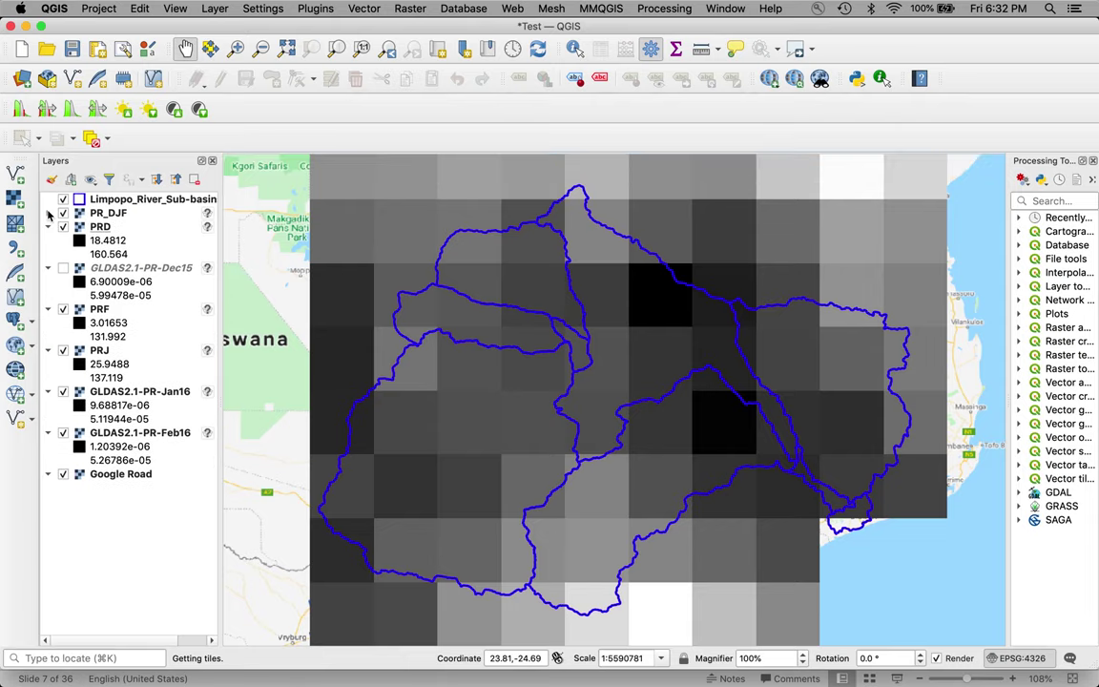
pyautogui.click(88, 8)
pyautogui.moveTo(113, 86)
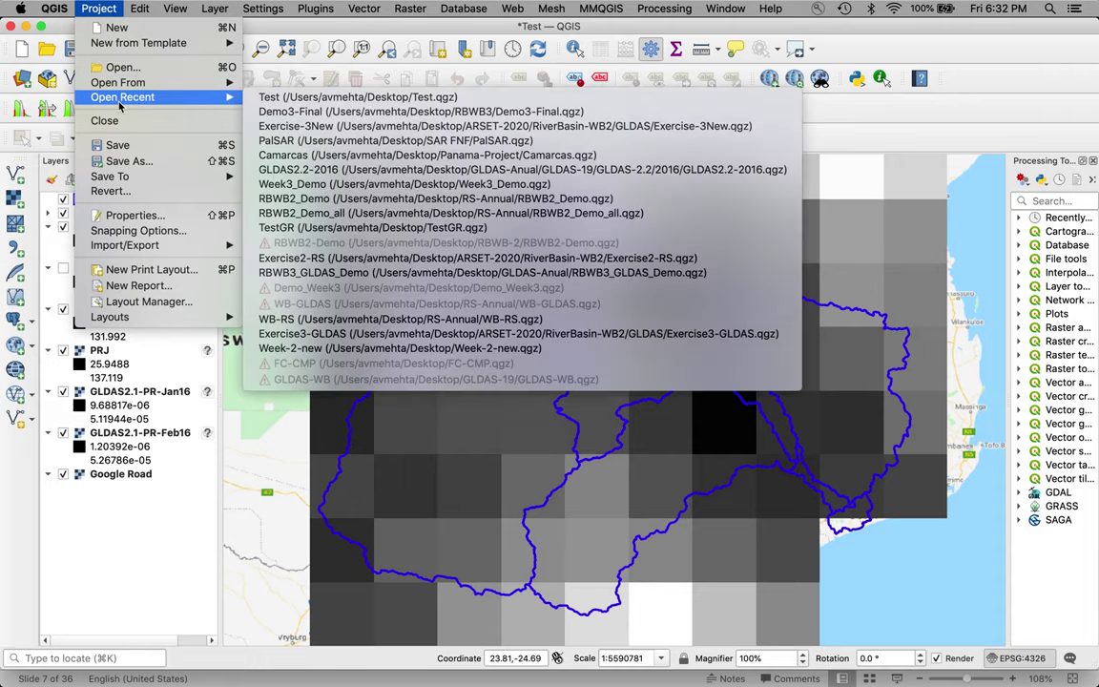
pyautogui.click(47, 182)
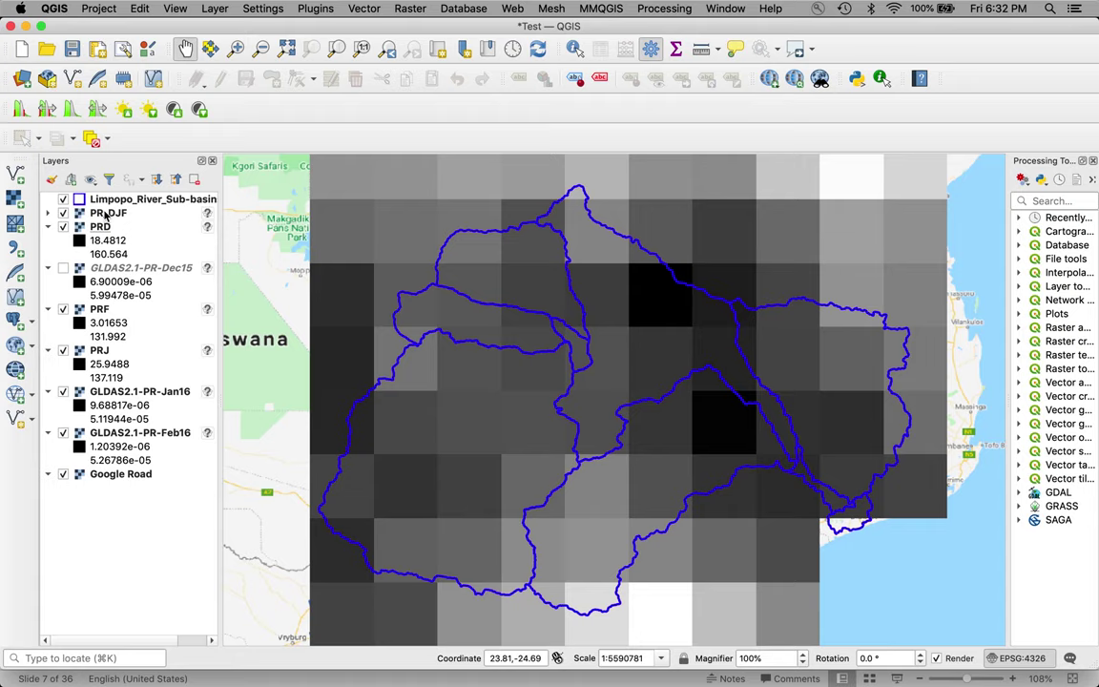
# Open the PR_DJF layer's symbology properties and change its render type to Singleband pseudocolor
pyautogui.click(106, 214)
pyautogui.rightClick(105, 214)
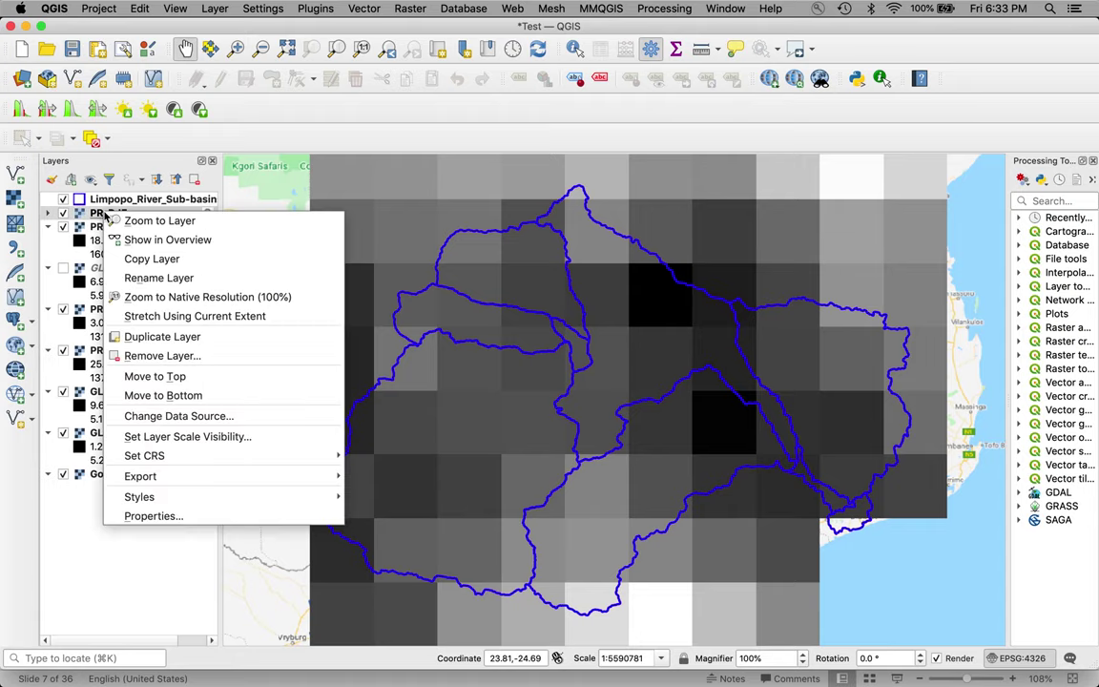
pyautogui.click(163, 516)
pyautogui.click(349, 74)
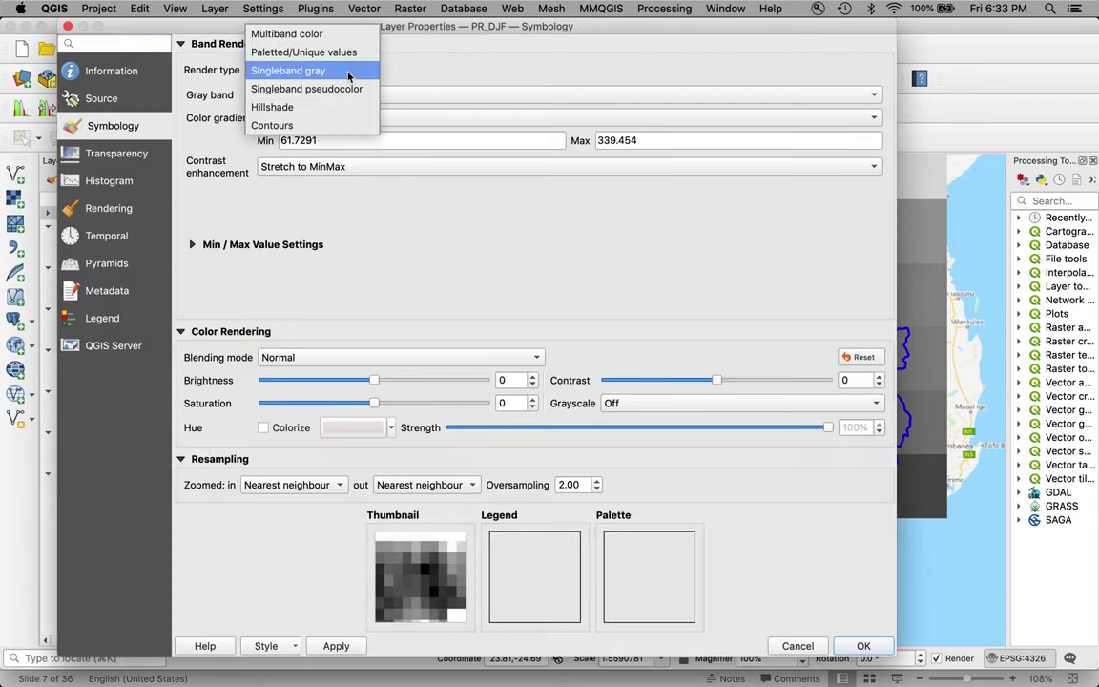
pyautogui.click(348, 88)
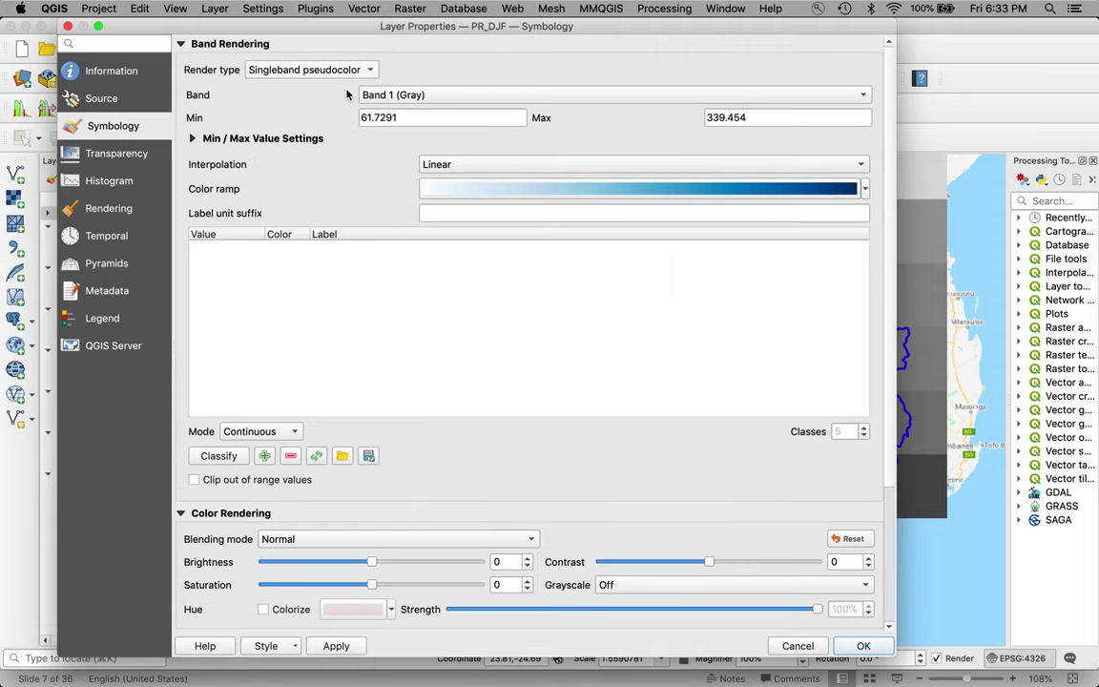
# Apply the RdYlBu color ramp to the PR_DJF layer's pseudocolor rendering
pyautogui.click(863, 190)
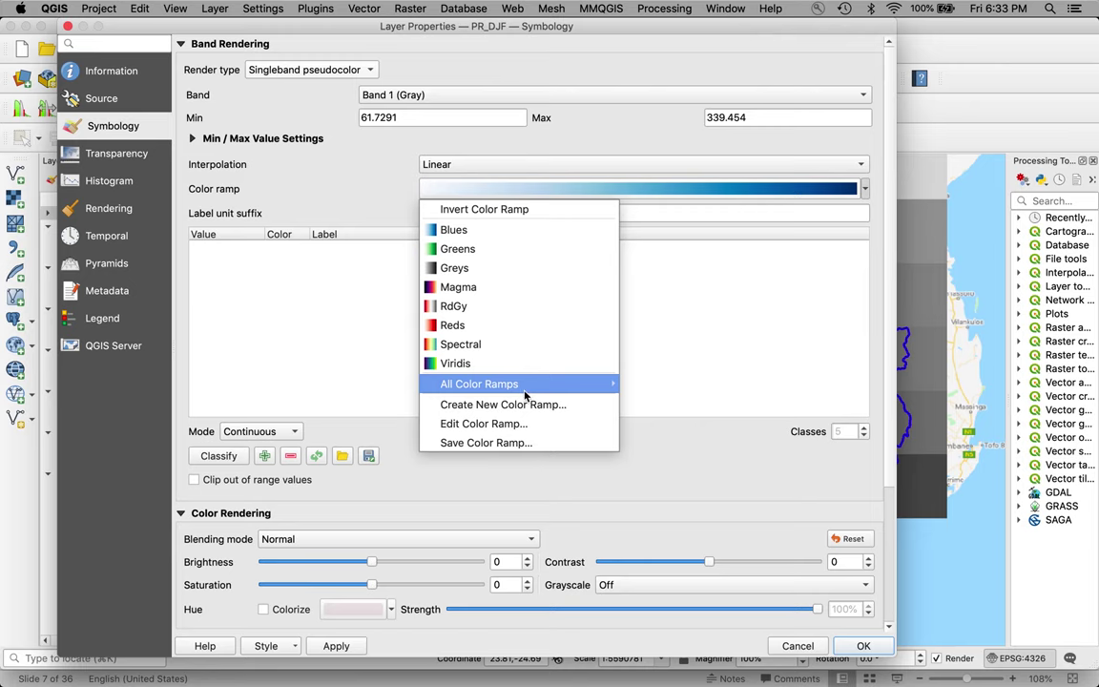
pyautogui.moveTo(467, 384)
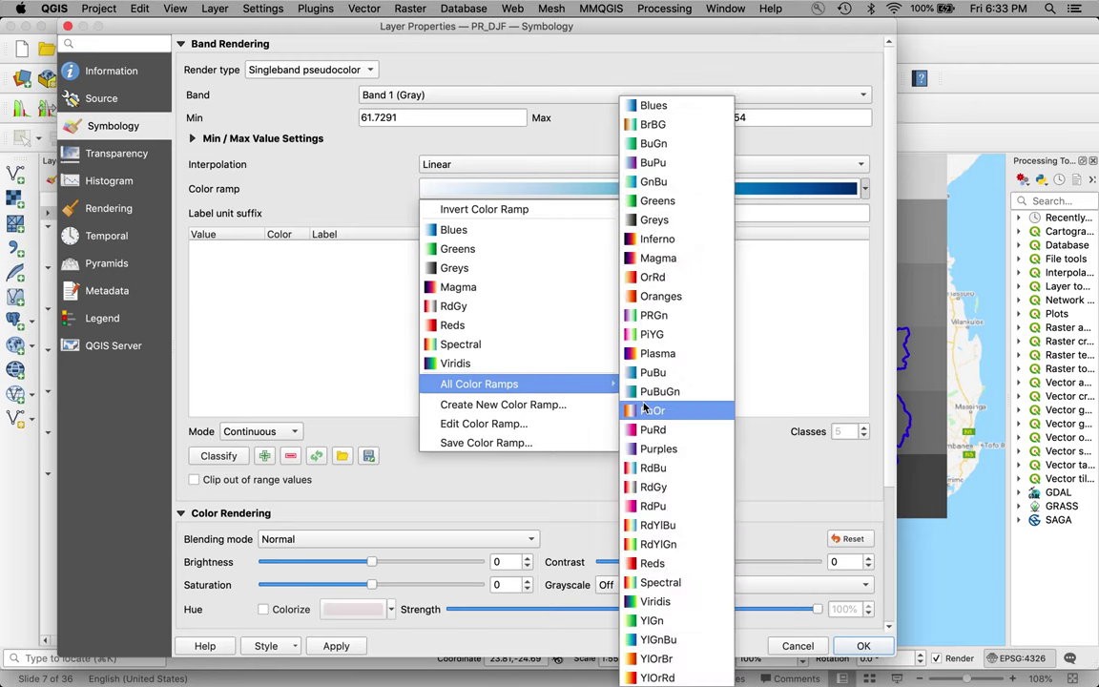
pyautogui.click(661, 526)
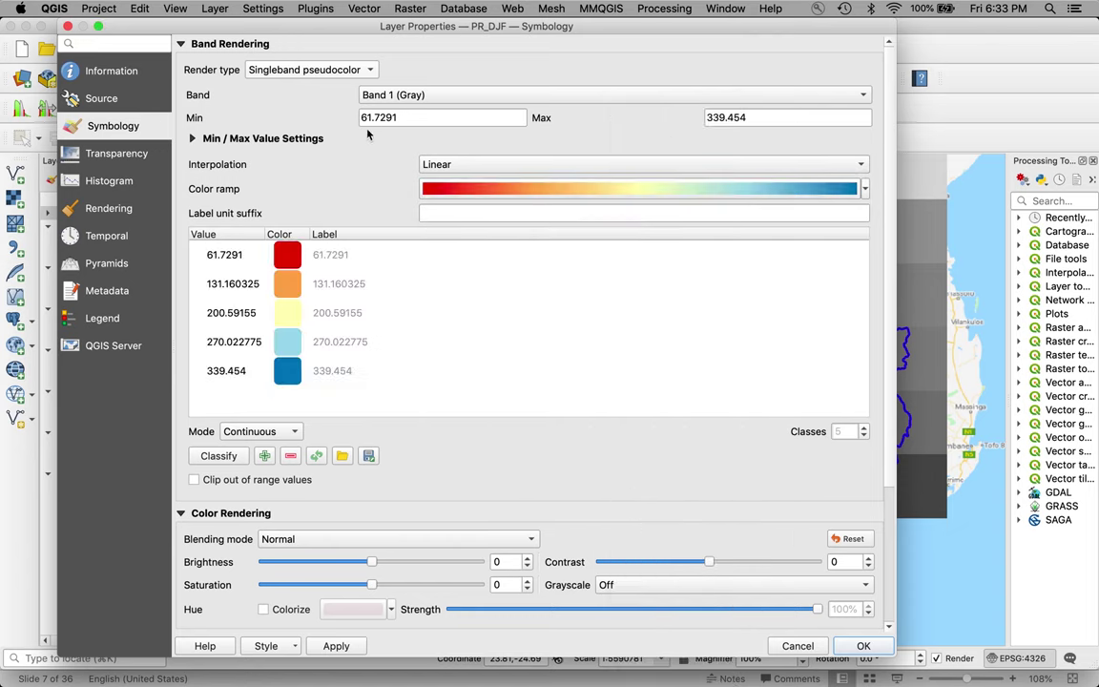
# Classify PR_DJF in Equal Interval mode with 15 classes and apply the symbology
pyautogui.click(291, 431)
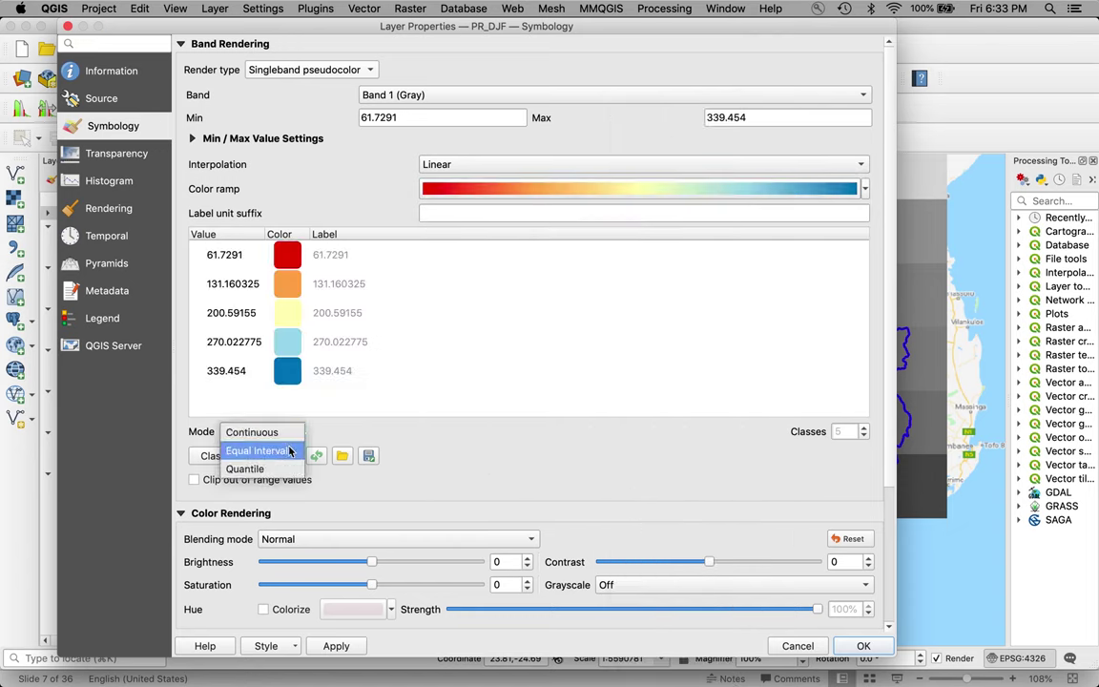
pyautogui.click(256, 449)
pyautogui.moveTo(852, 431); pyautogui.dragTo(817, 433)
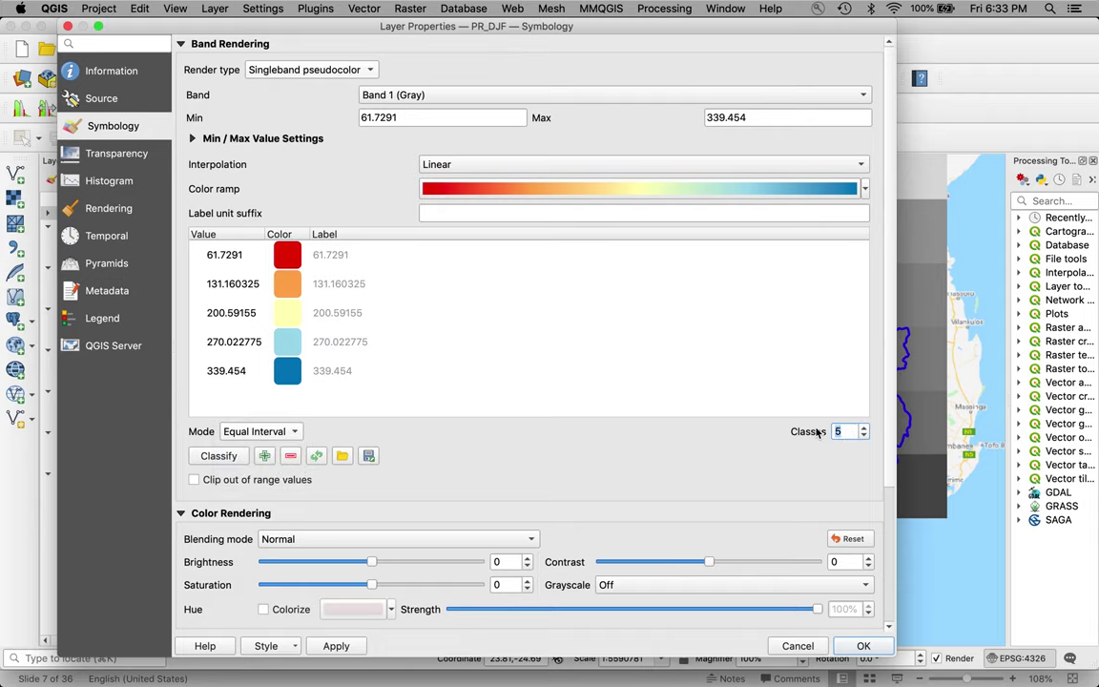
pyautogui.write('15')
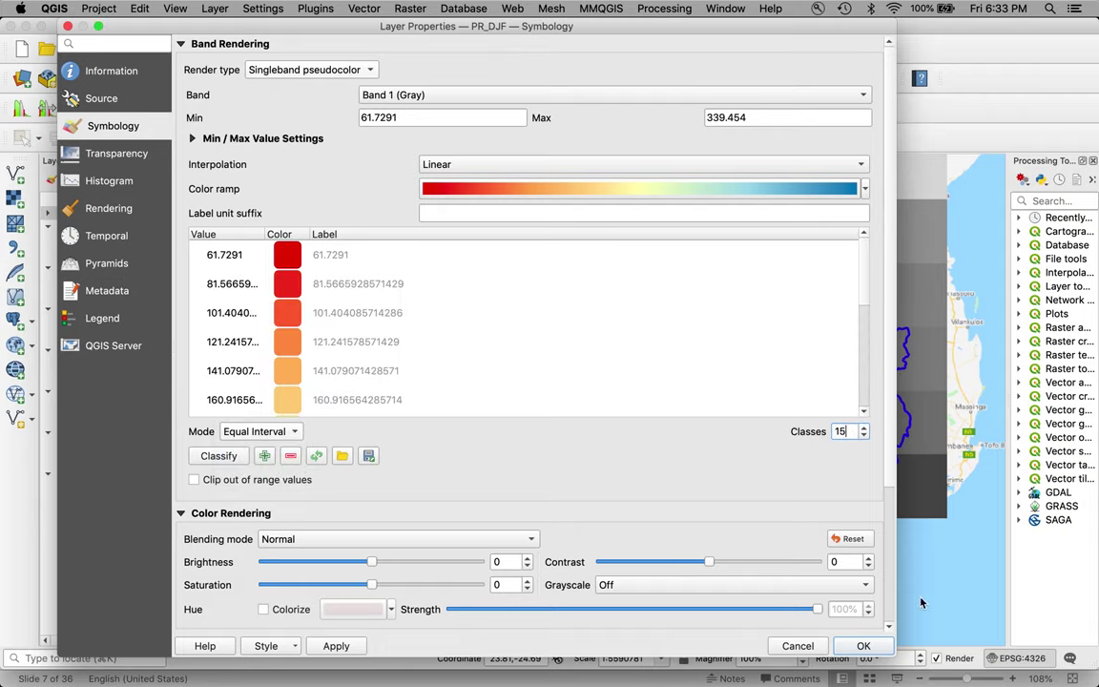
pyautogui.click(863, 646)
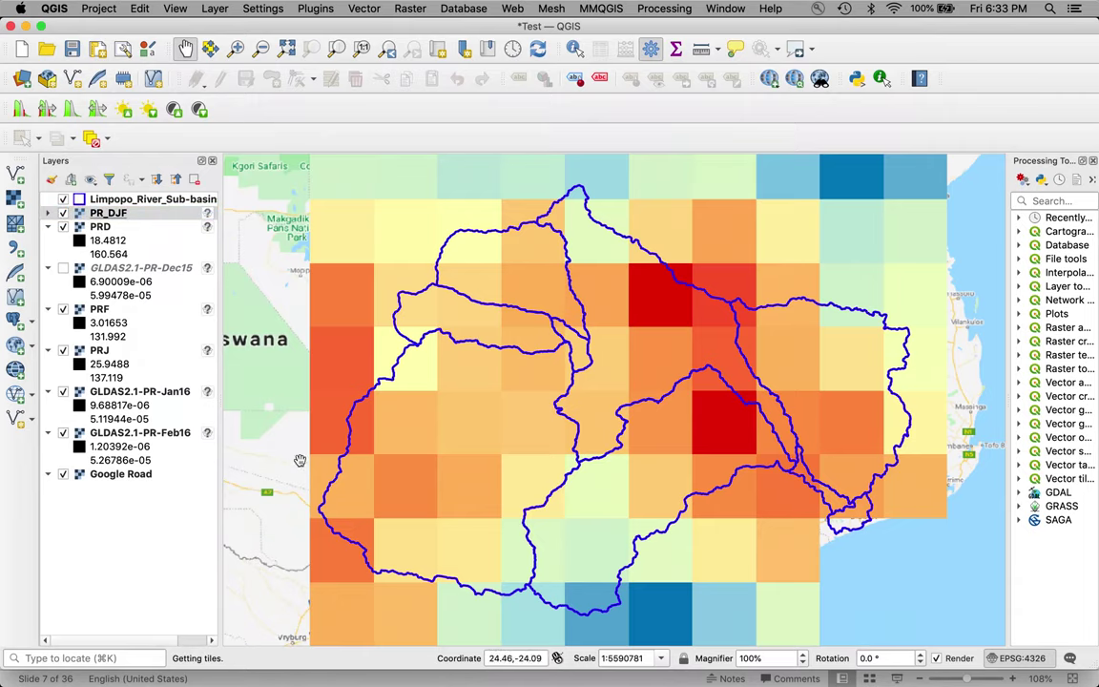
# Expand the PR_DJF legend to examine its class values against the map, and collapse it again
pyautogui.click(48, 213)
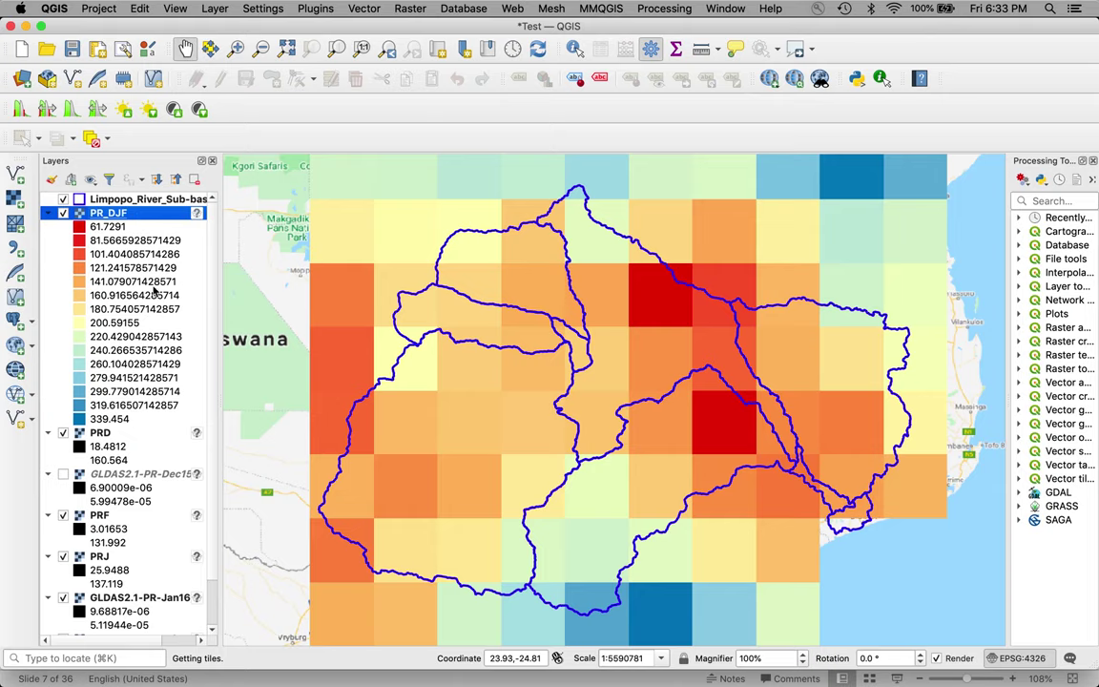
pyautogui.click(417, 490)
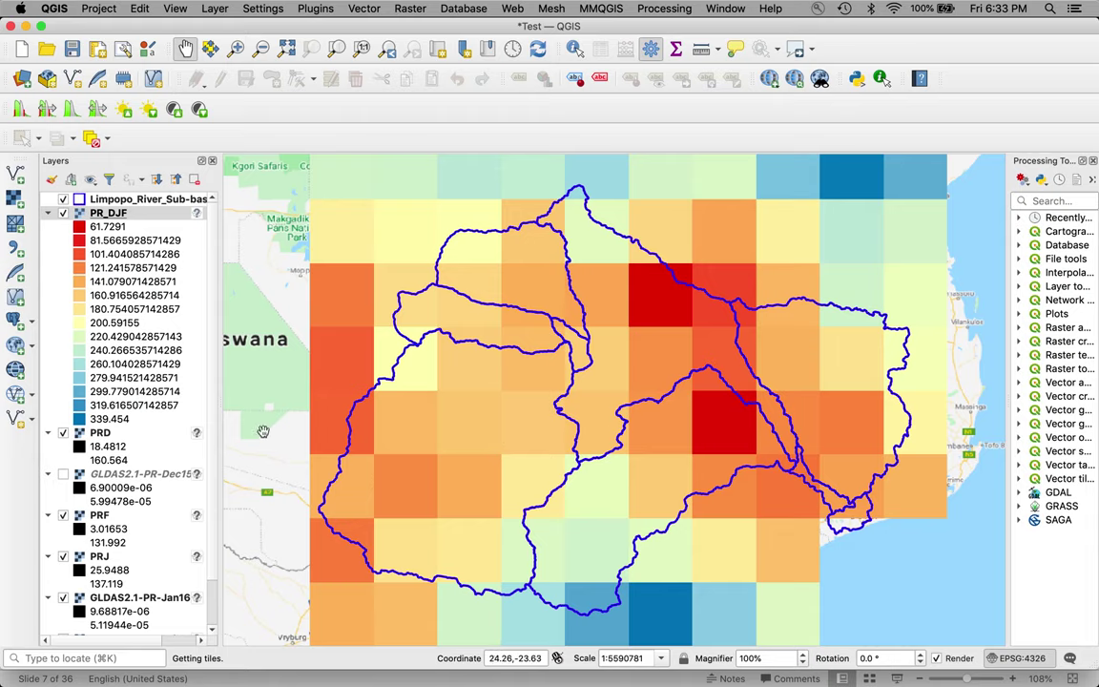
pyautogui.click(49, 213)
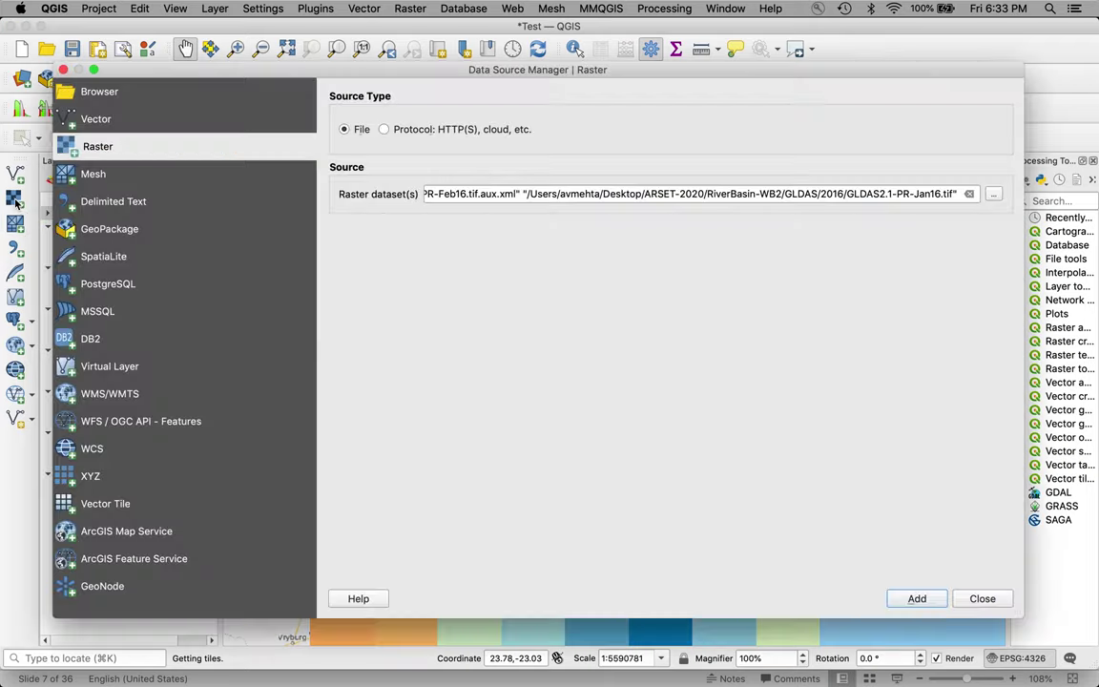
# Add the December 2015 evapotranspiration raster GLDAS2.1-ET-Dec15.tif from the GLDAS 2016 folder to the project
pyautogui.click(14, 195)
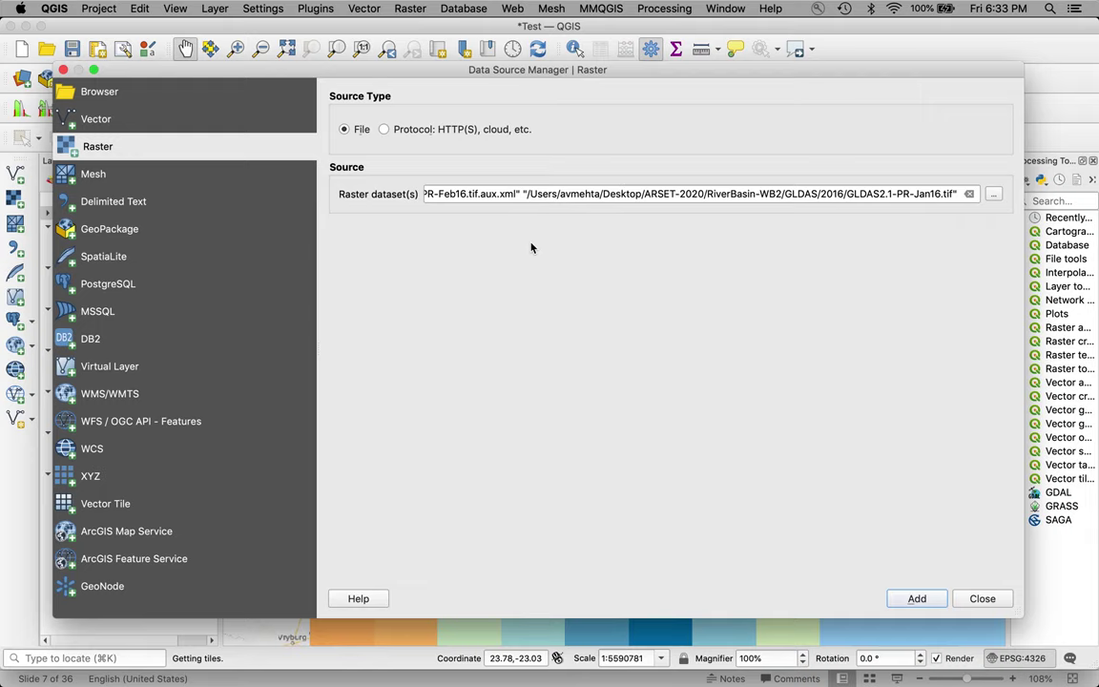
pyautogui.click(994, 196)
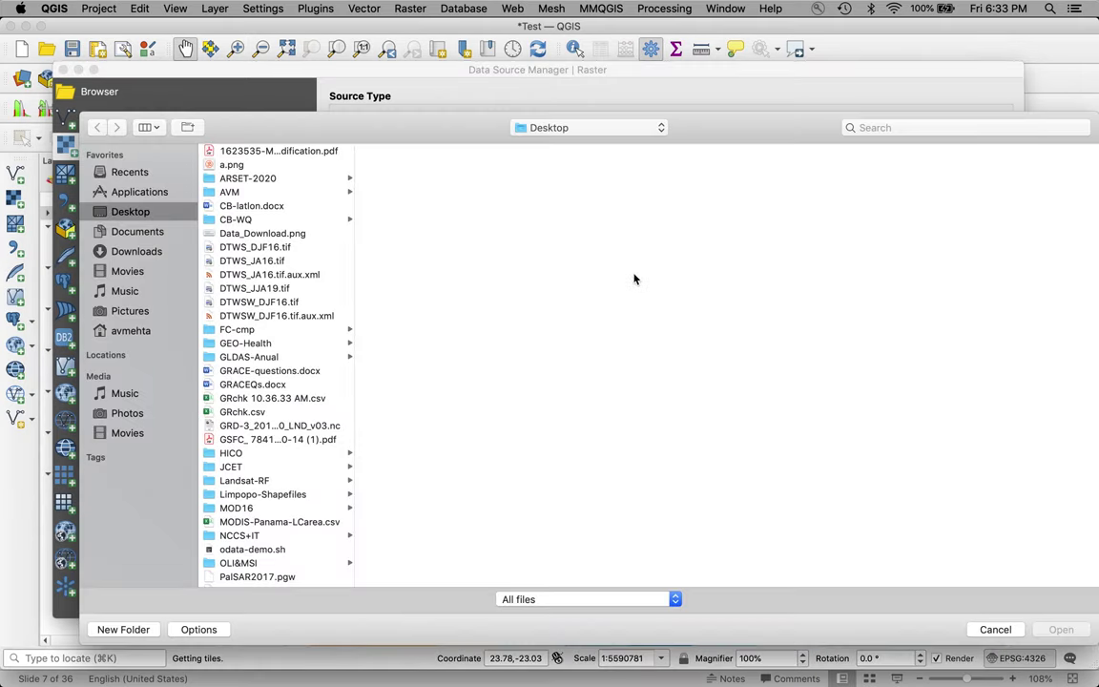
pyautogui.click(661, 127)
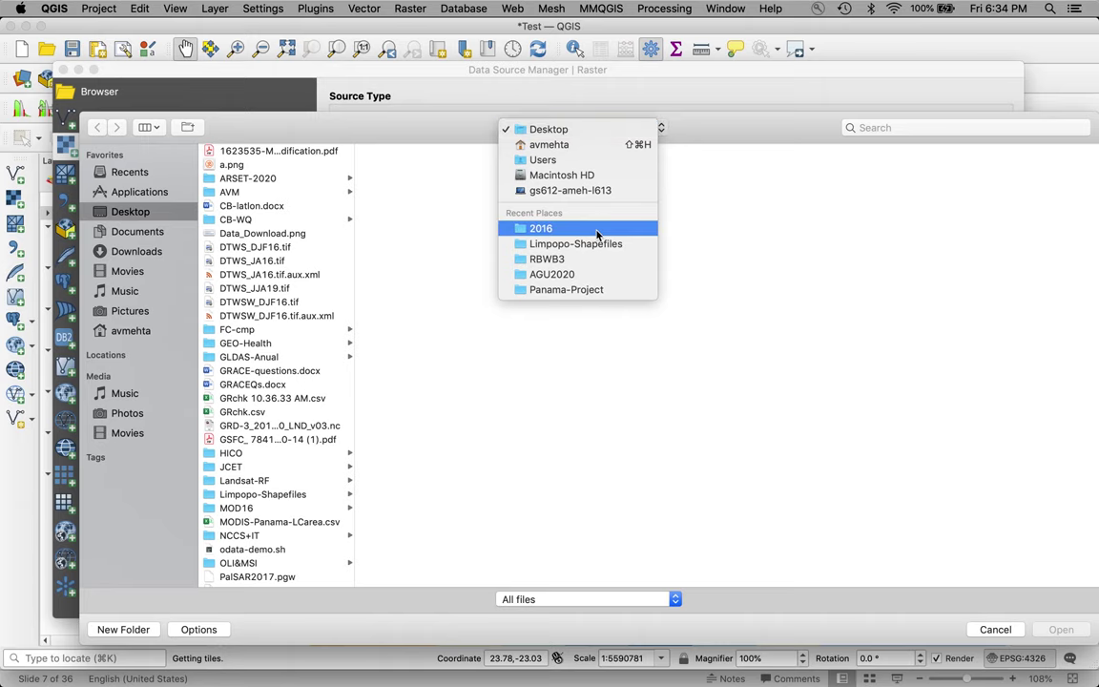
pyautogui.click(540, 228)
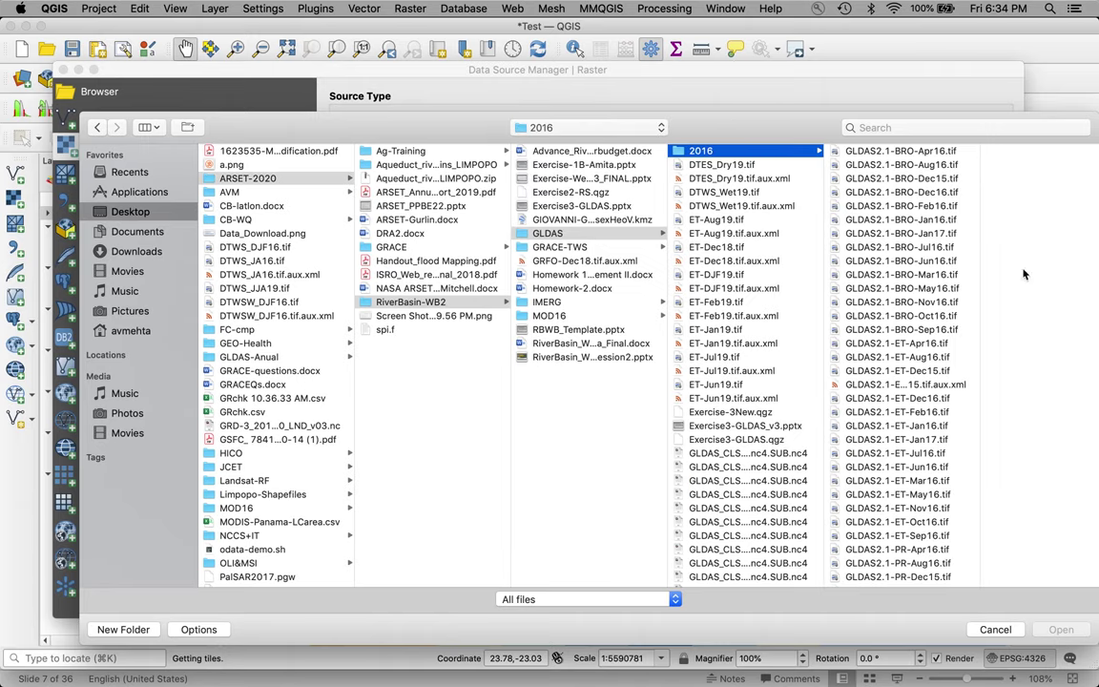
pyautogui.scroll(-2, 982, 303)
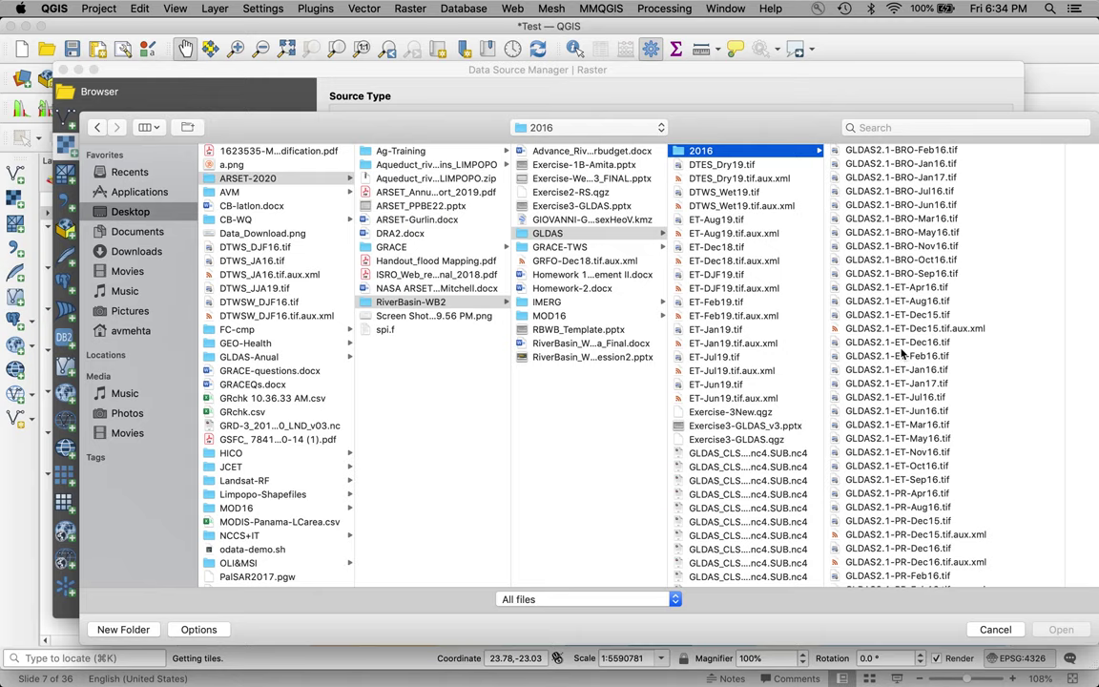
pyautogui.click(838, 314)
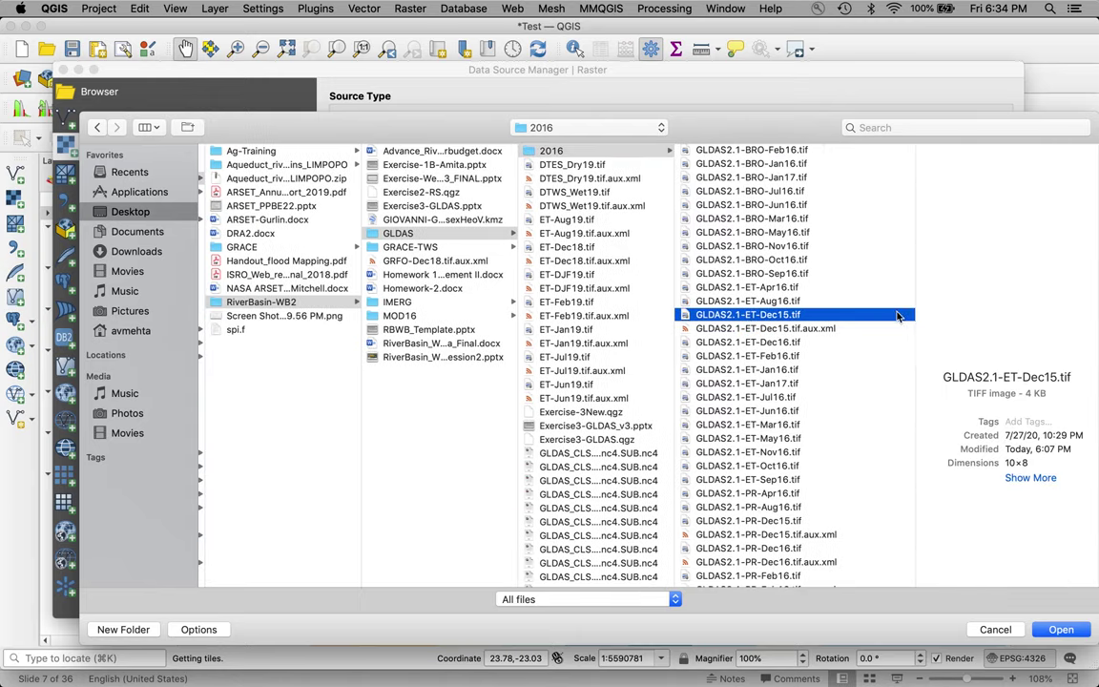
pyautogui.click(1061, 629)
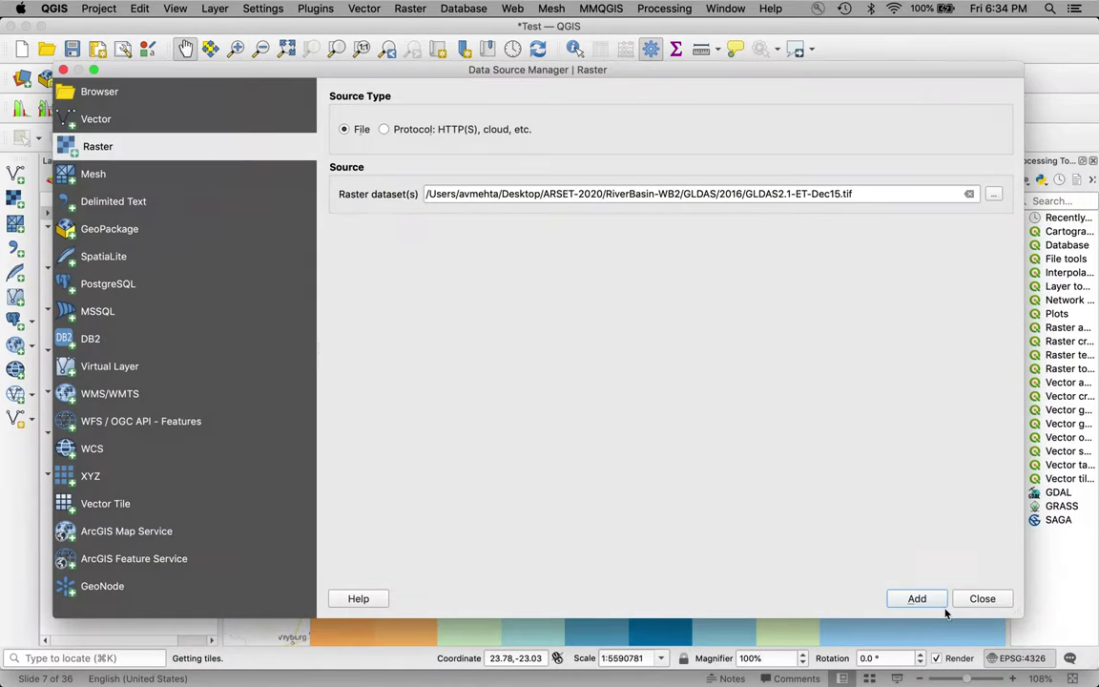
pyautogui.click(922, 598)
pyautogui.click(980, 599)
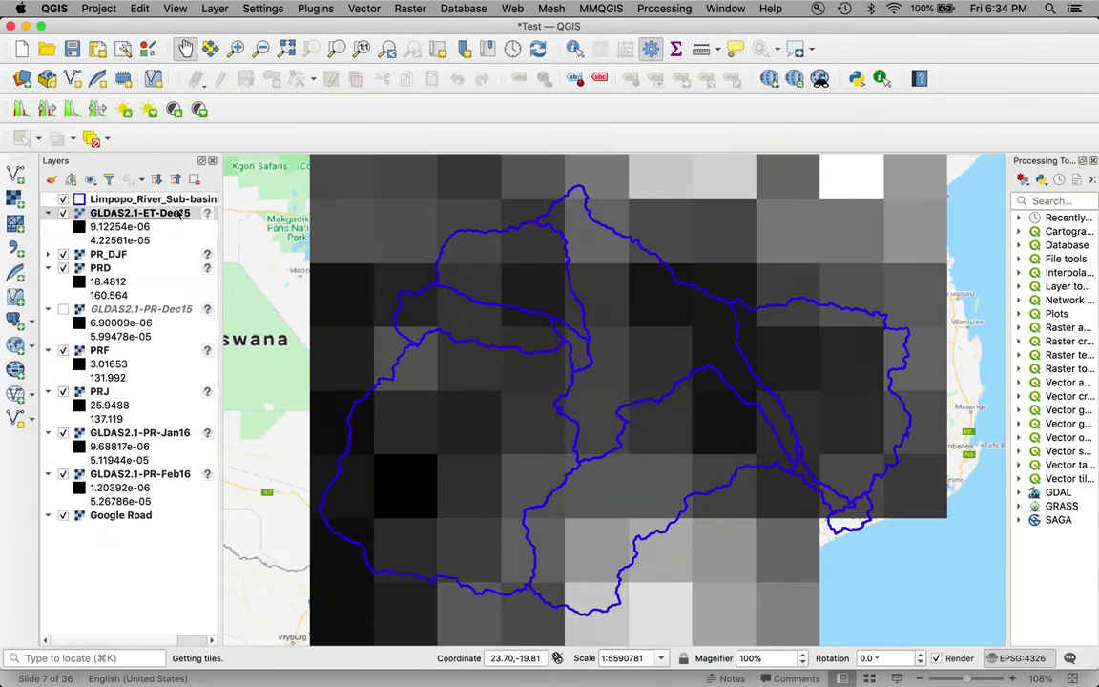
pyautogui.click(417, 9)
pyautogui.click(410, 27)
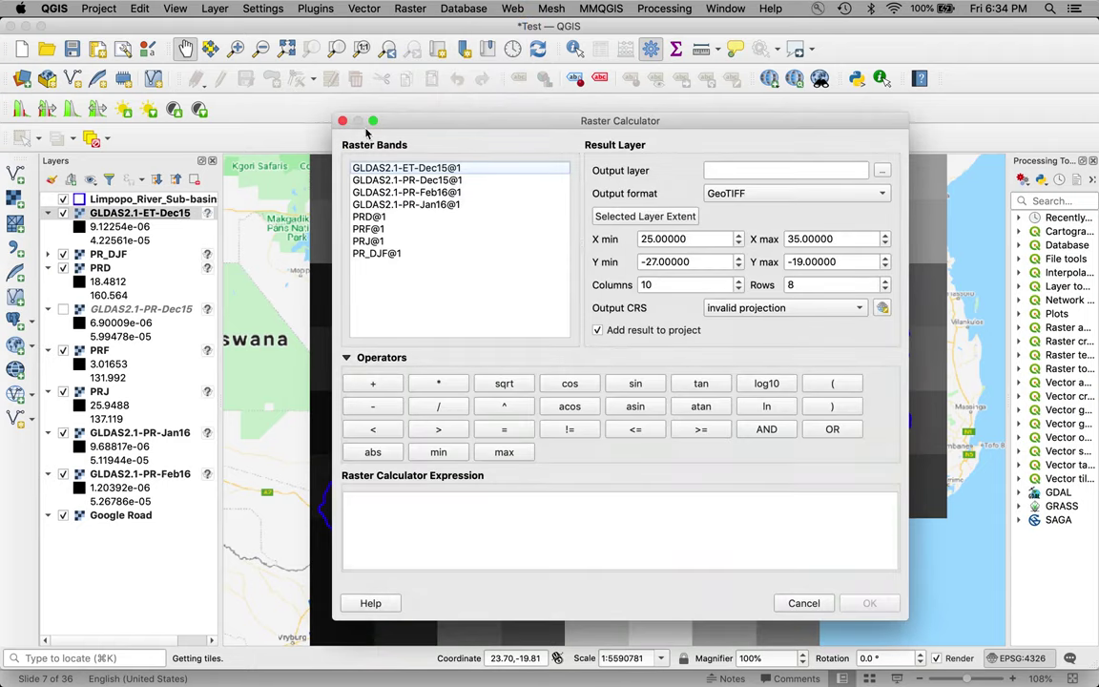
pyautogui.click(426, 169)
pyautogui.doubleClick(427, 169)
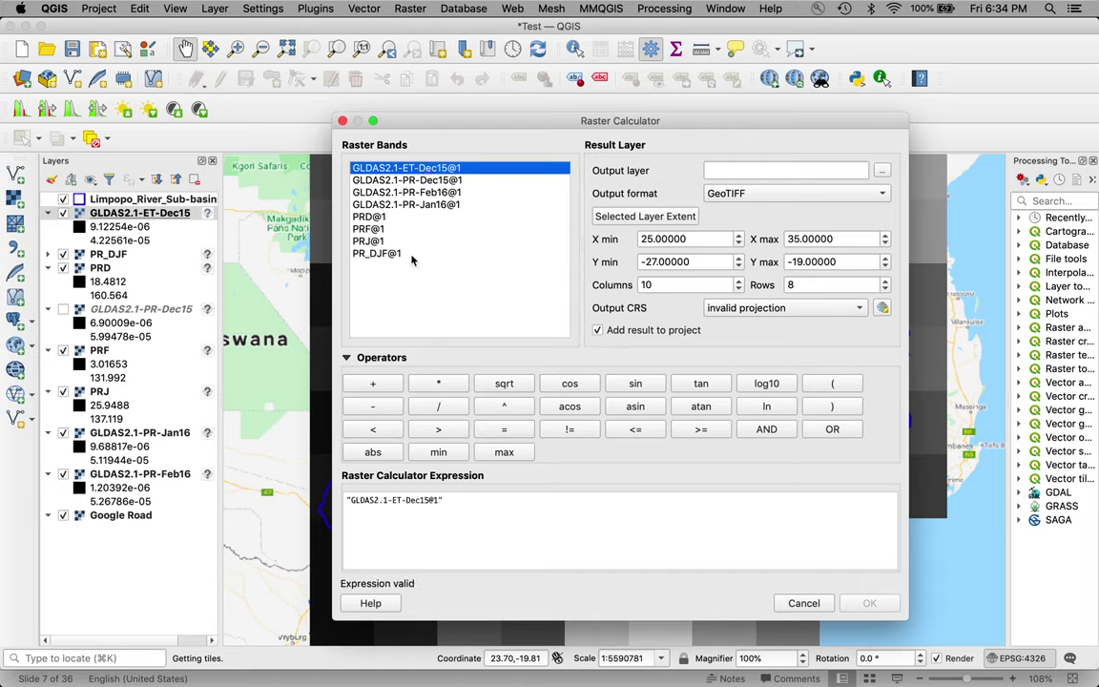
pyautogui.click(438, 383)
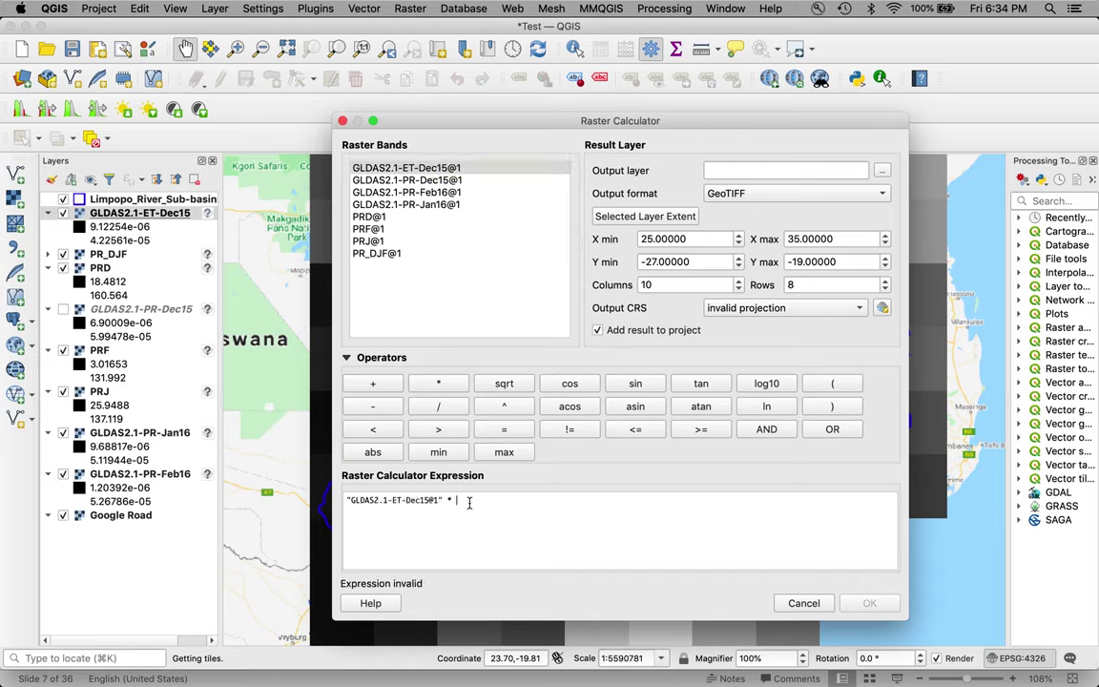
pyautogui.write('3600')
pyautogui.click(437, 382)
pyautogui.write('24')
pyautogui.click(441, 384)
pyautogui.write('31')
pyautogui.click(804, 603)
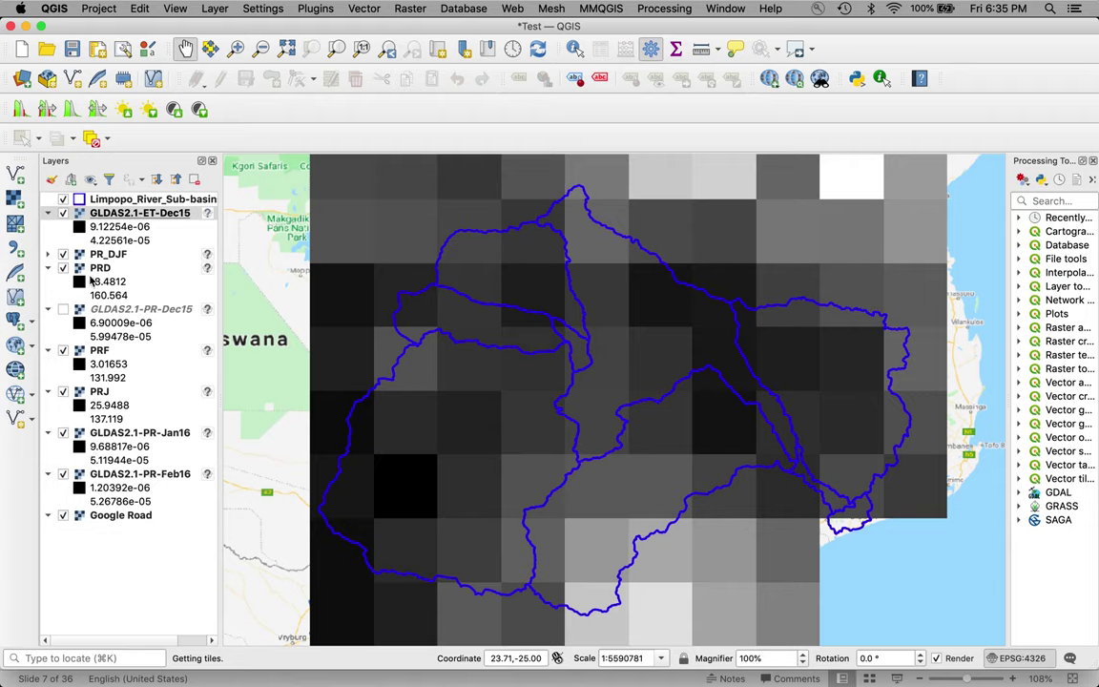
# Add the December 2015 runoff raster GLDAS2.1-RO-Dec15.tif from the 2016 folder to the project
pyautogui.click(15, 199)
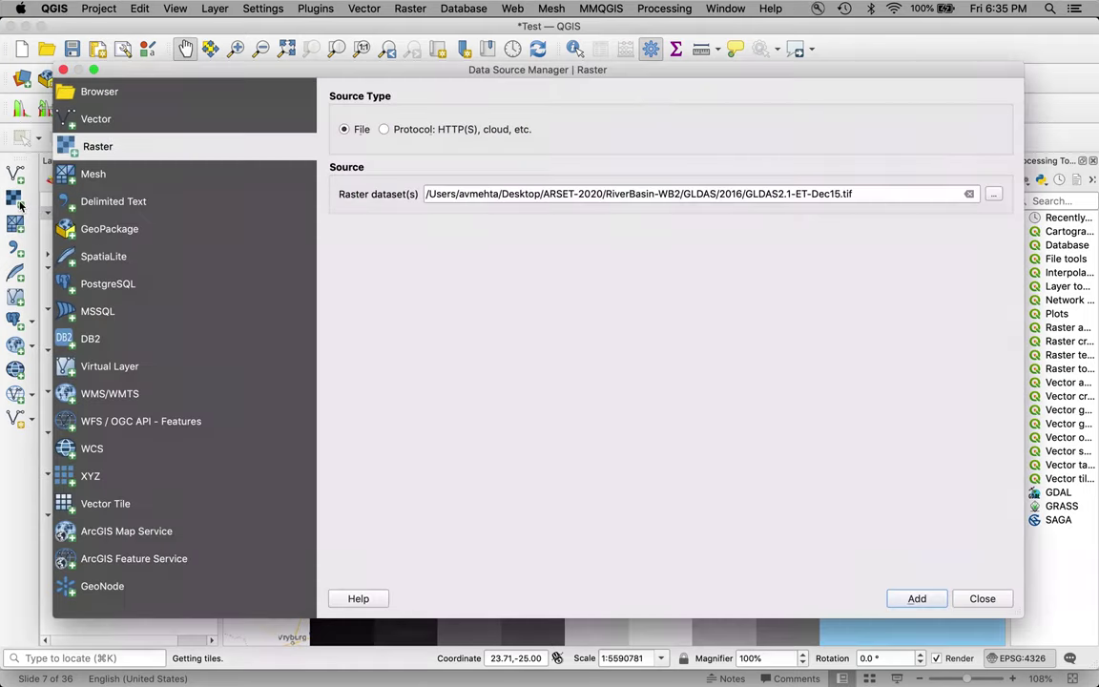
pyautogui.click(995, 195)
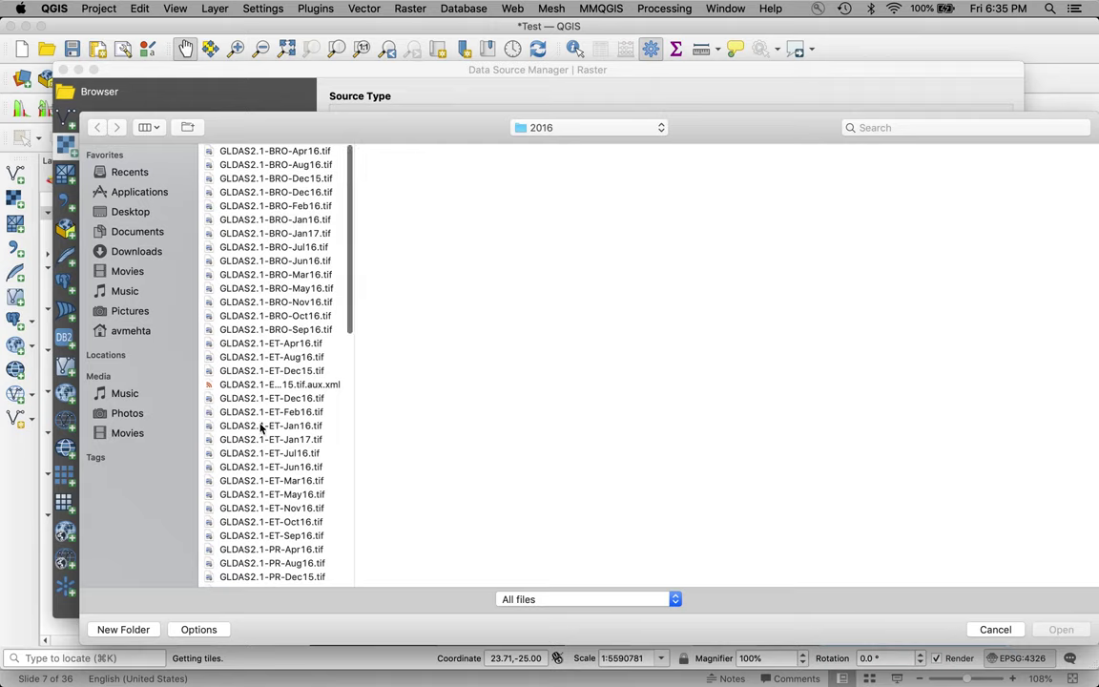
pyautogui.scroll(-10, 259, 426)
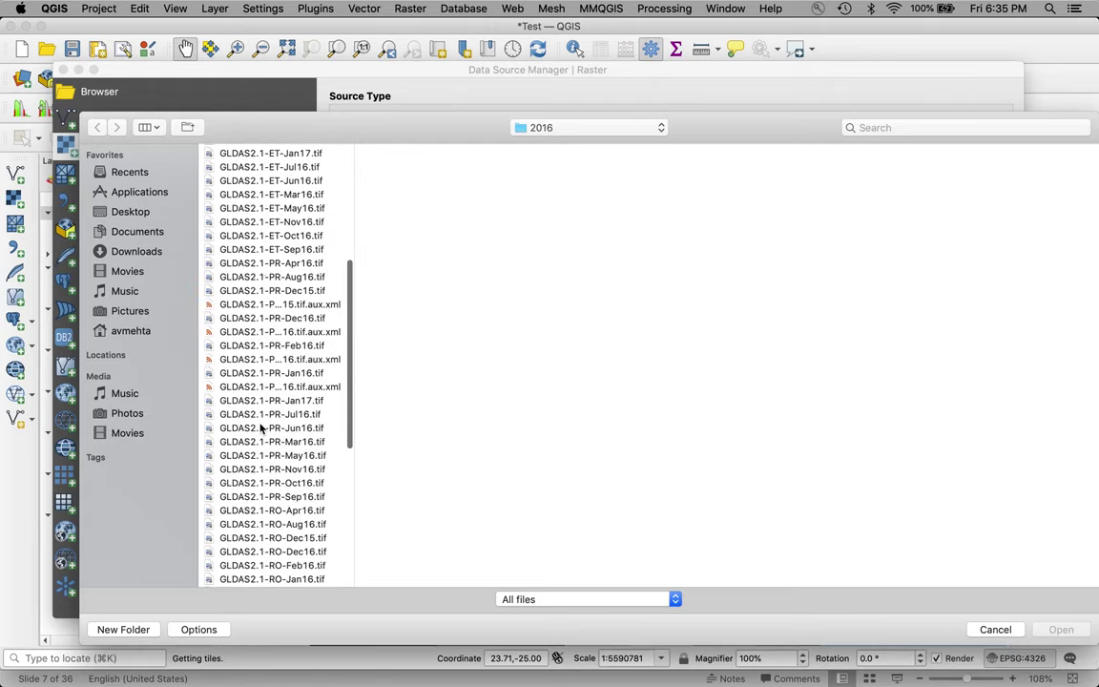
pyautogui.scroll(-3, 259, 427)
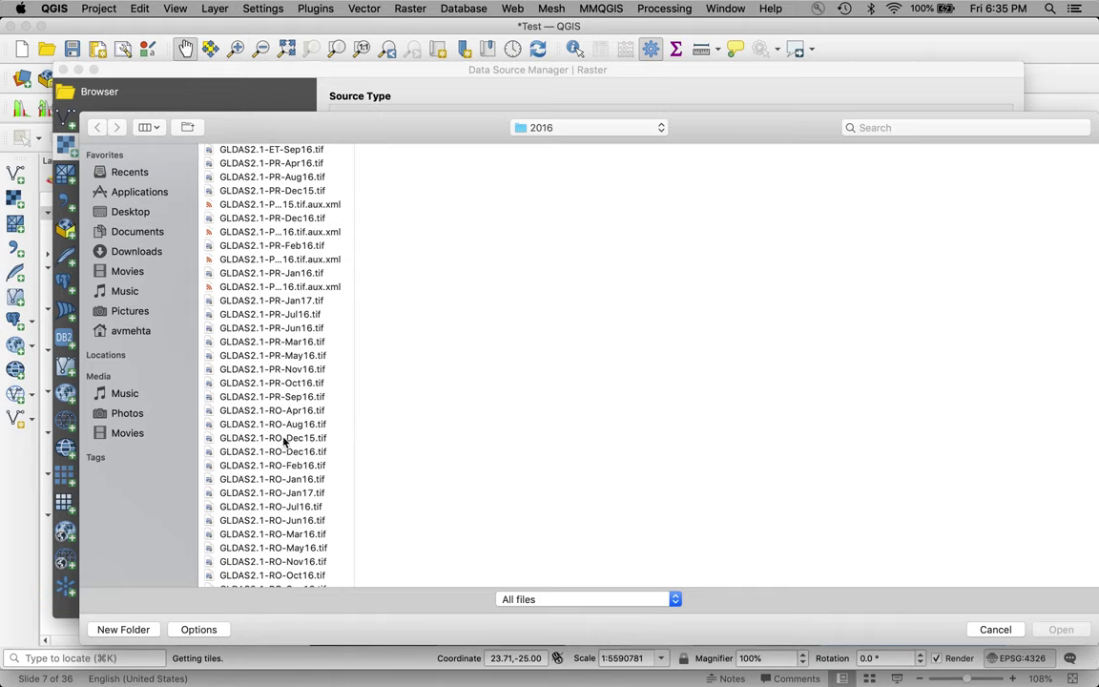
pyautogui.doubleClick(283, 441)
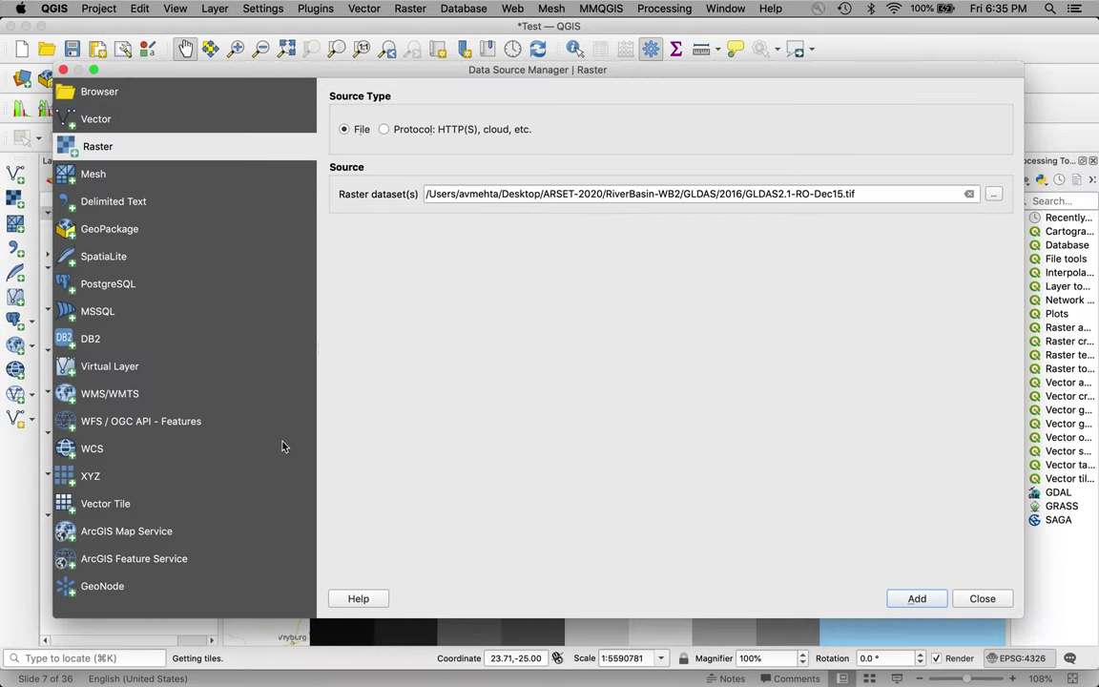
pyautogui.click(915, 598)
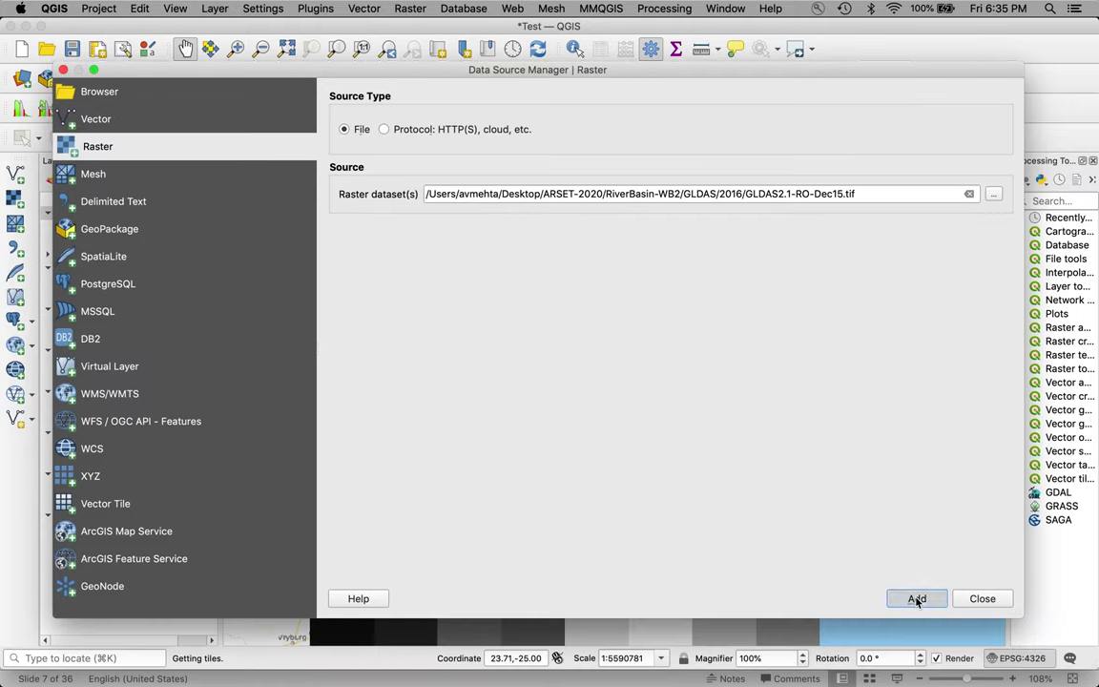
pyautogui.click(982, 598)
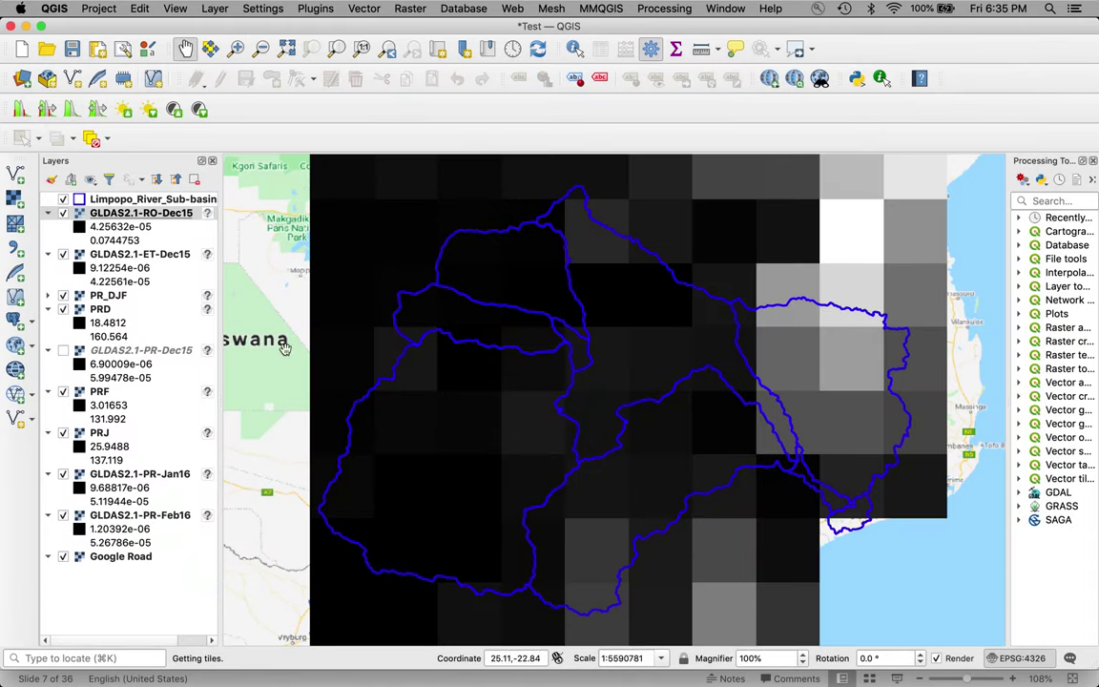
# Start a Raster Calculator operation for the December runoff with the output layer saved on the Desktop as ROD
pyautogui.click(125, 214)
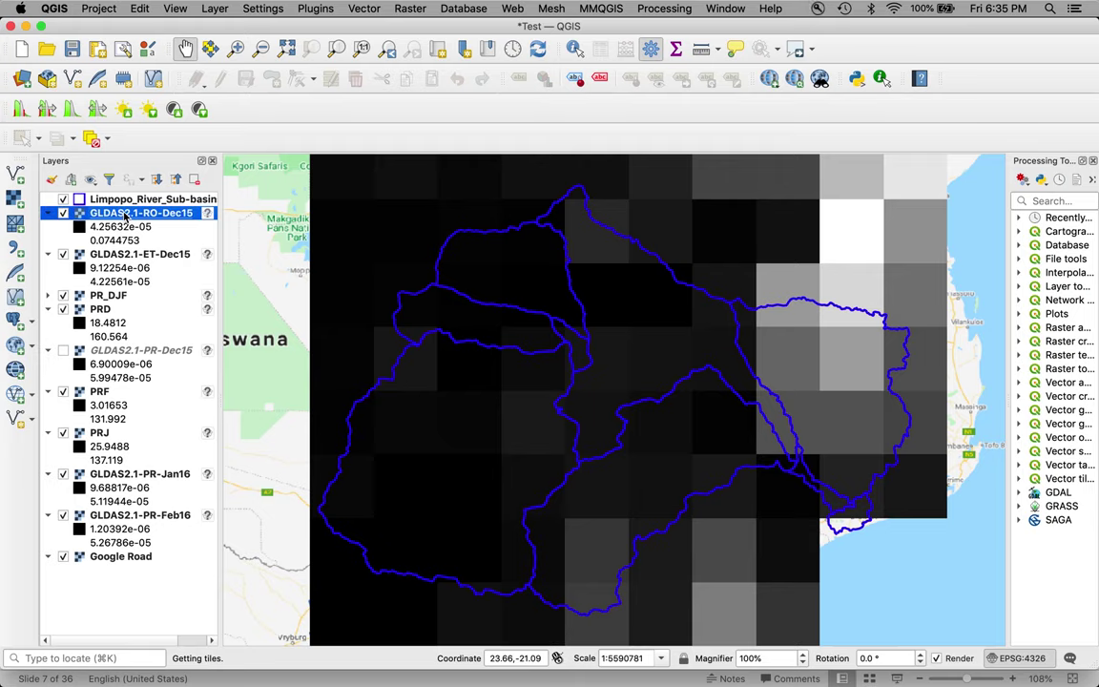
pyautogui.click(410, 9)
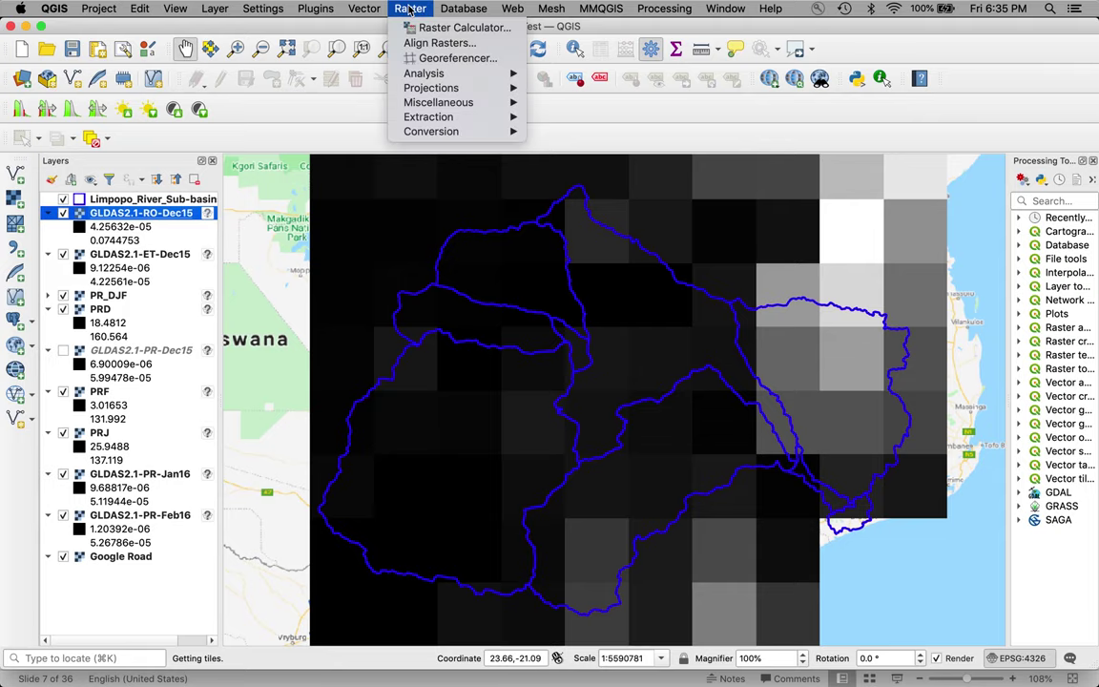
pyautogui.click(414, 32)
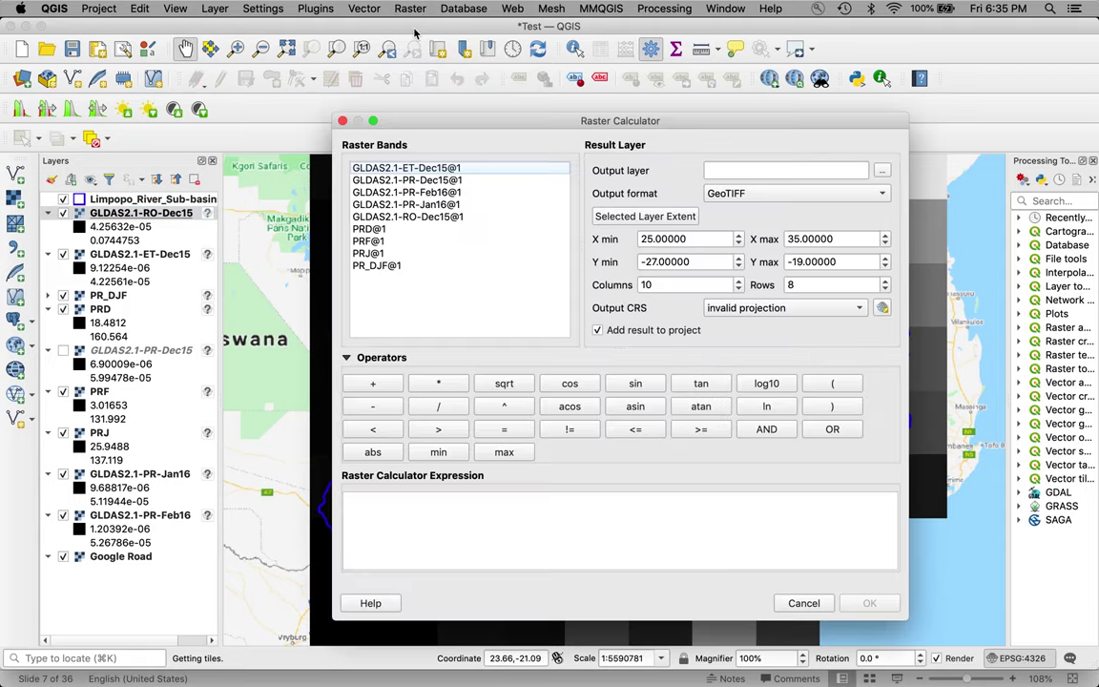
pyautogui.click(882, 171)
pyautogui.write('ROD')
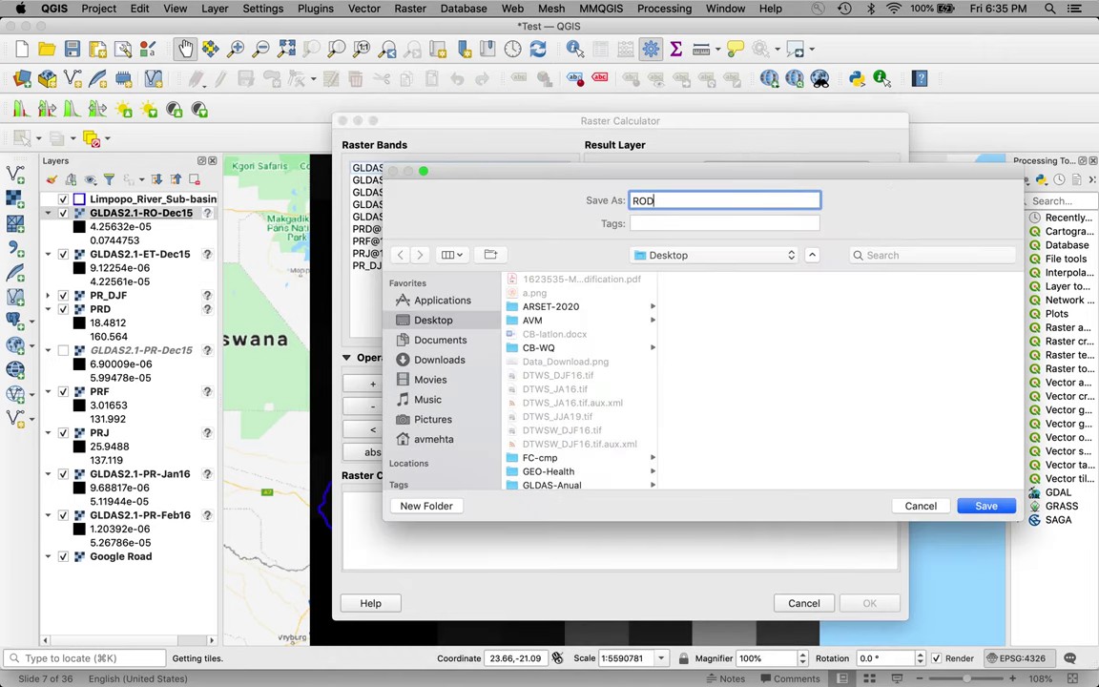
pyautogui.click(983, 507)
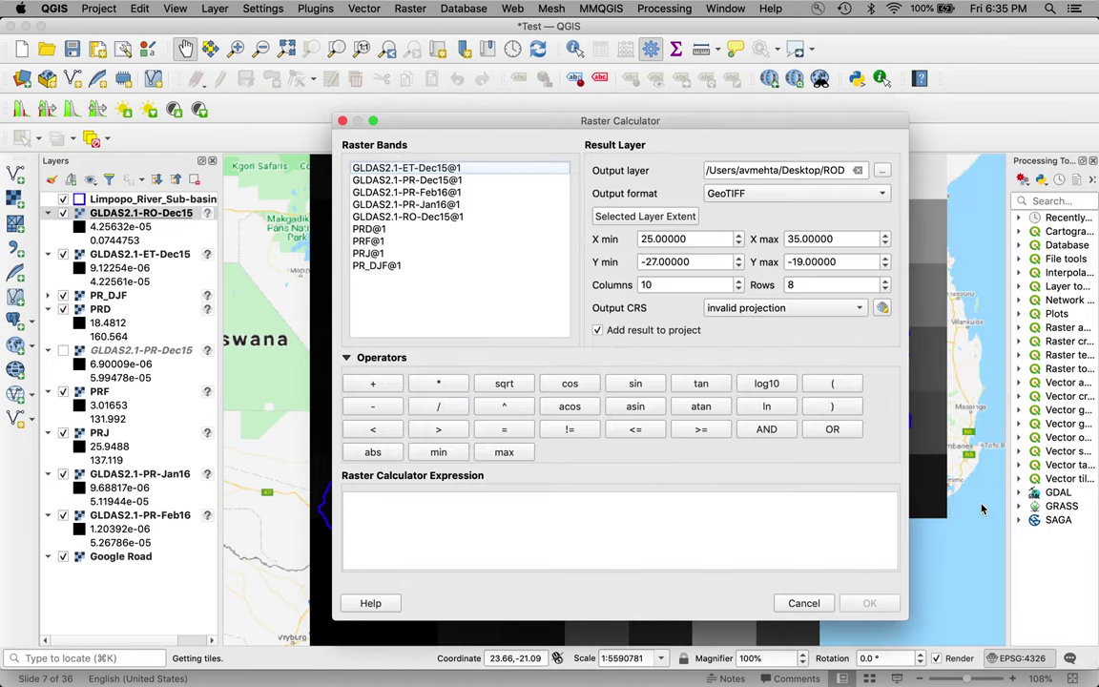
# Compute the ROD raster by multiplying the GLDAS2.1-RO-Dec15 band by 8 and by 31
pyautogui.doubleClick(431, 218)
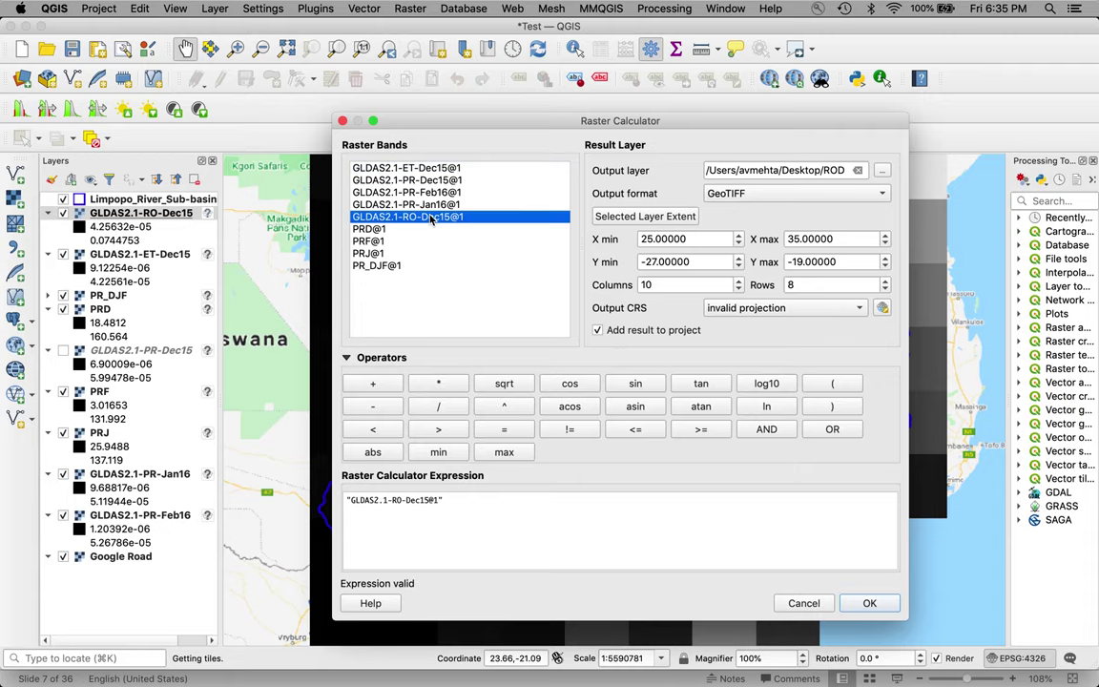
pyautogui.click(438, 382)
pyautogui.click(490, 504)
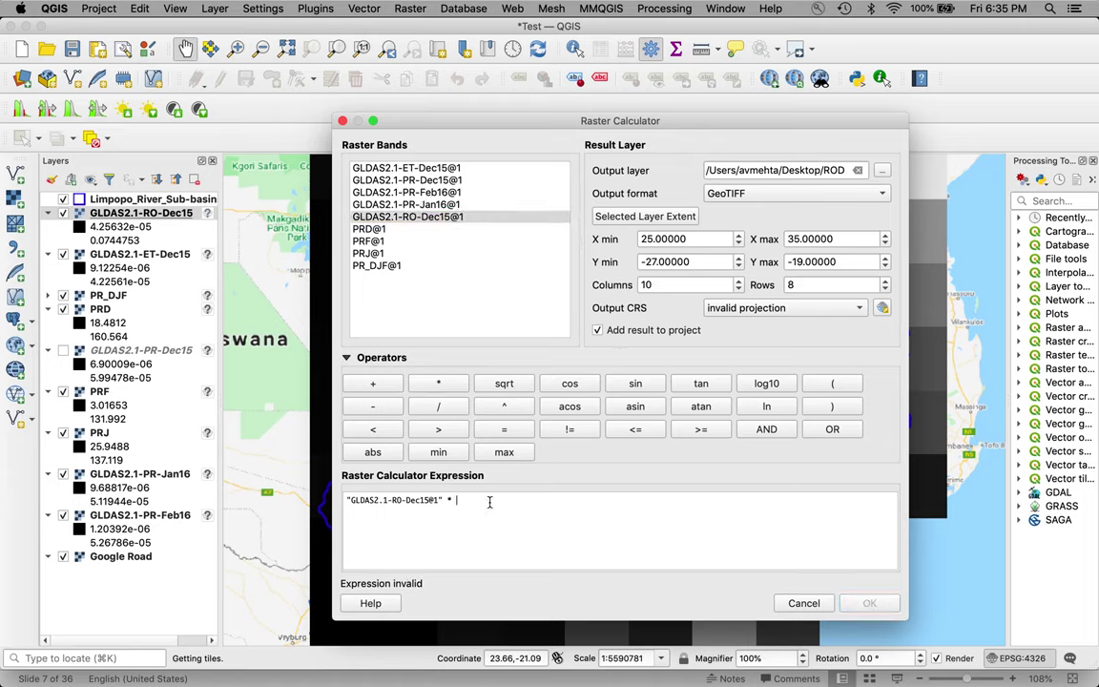
pyautogui.write('8')
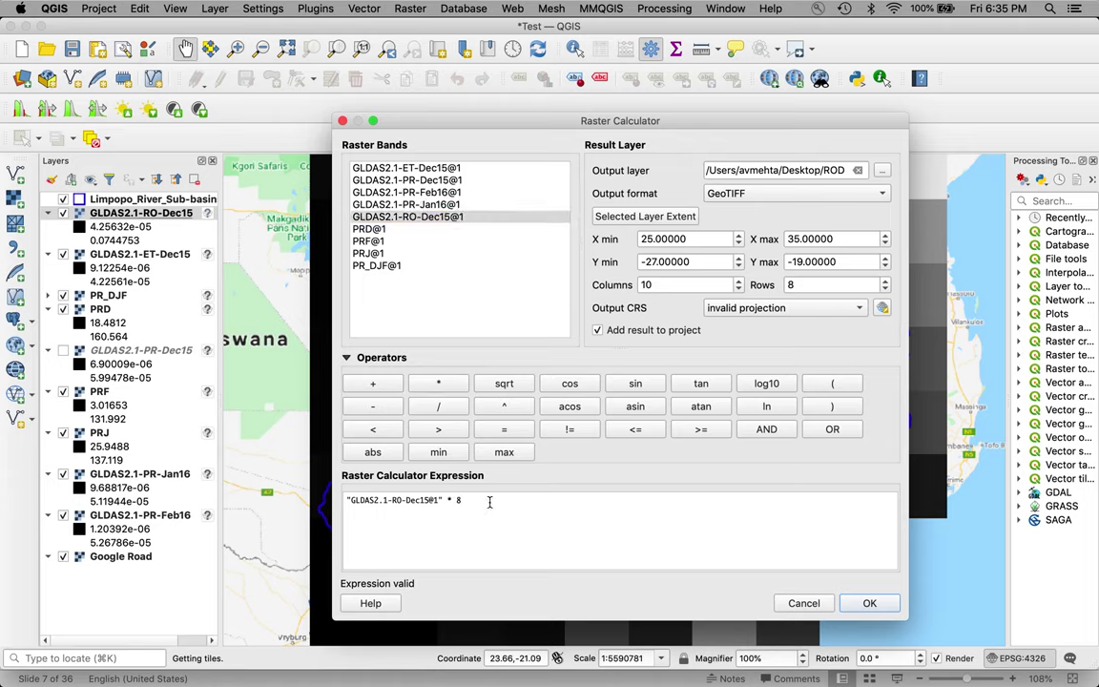
pyautogui.click(439, 385)
pyautogui.click(512, 510)
pyautogui.write('31')
pyautogui.click(864, 602)
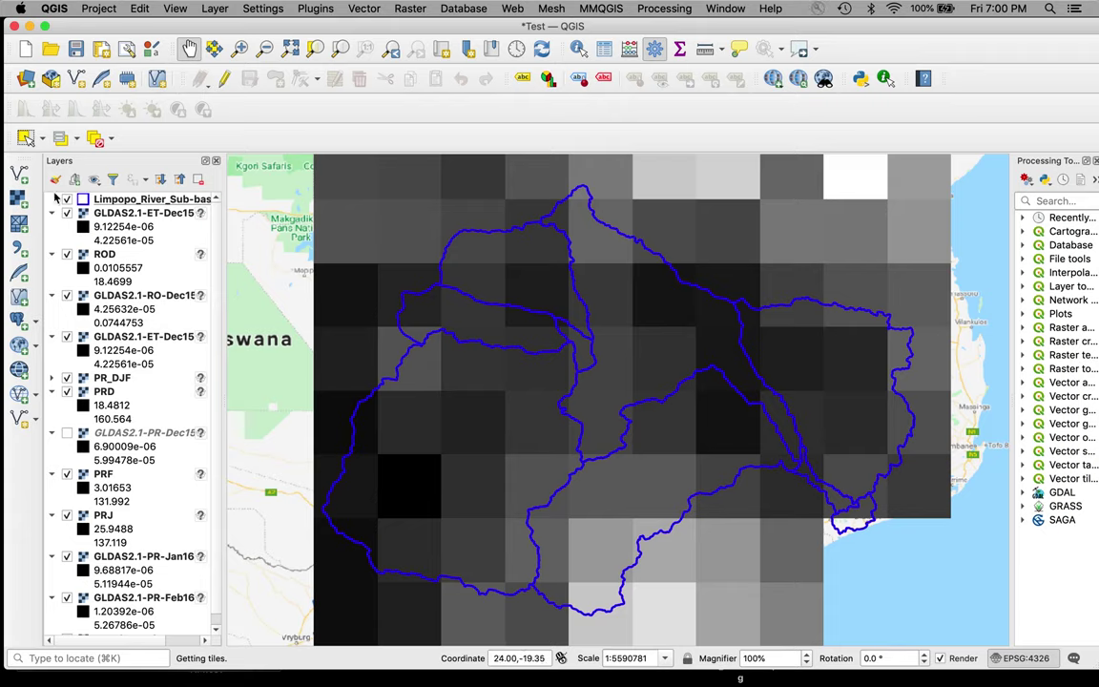
# Add the December 2015 terrestrial water storage raster GLDAS2.1-TWS-Dec15.tif from the GLDAS 2016 folder to the project
pyautogui.click(18, 199)
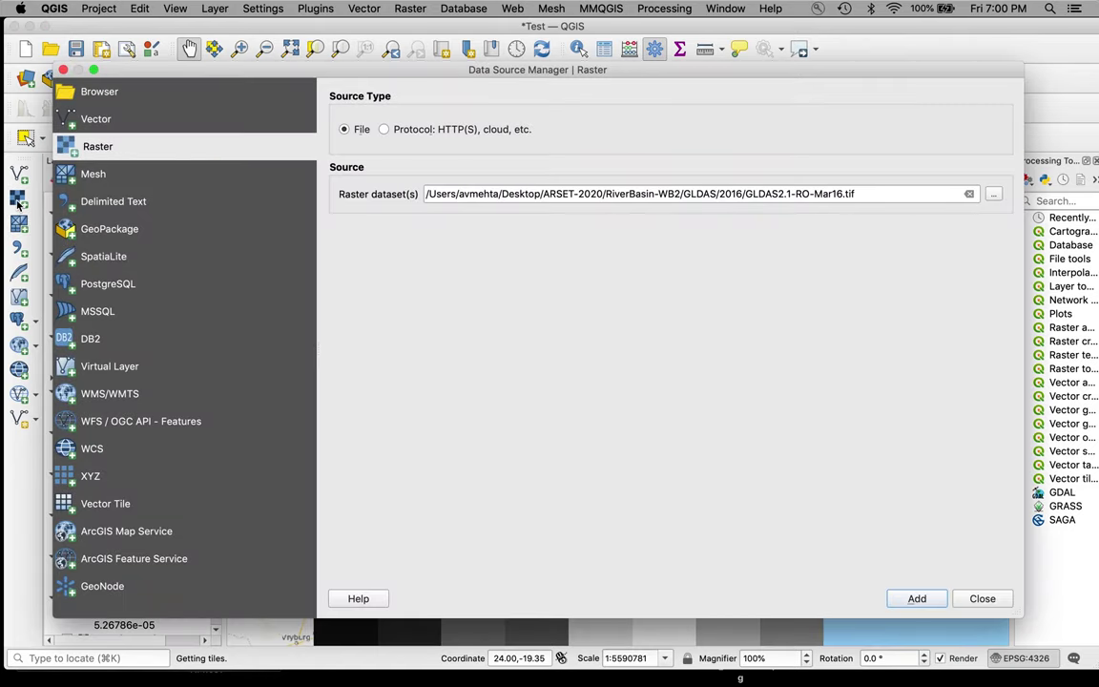
pyautogui.click(993, 195)
pyautogui.scroll(-15, 324, 461)
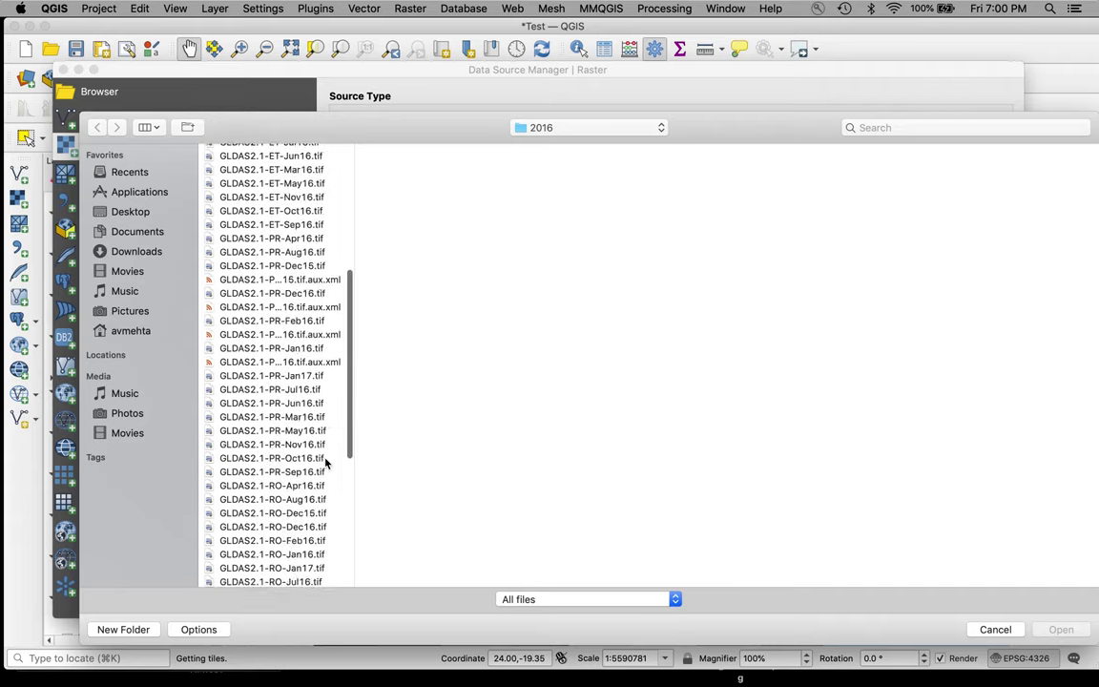
pyautogui.scroll(-3, 324, 461)
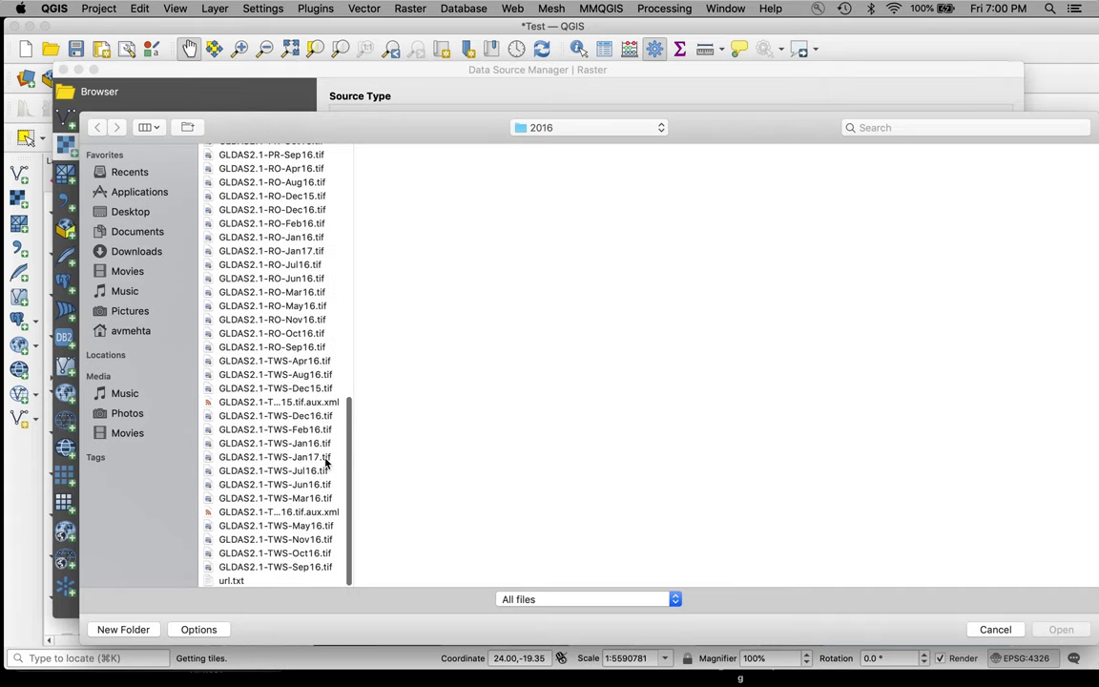
pyautogui.doubleClick(300, 389)
pyautogui.click(914, 598)
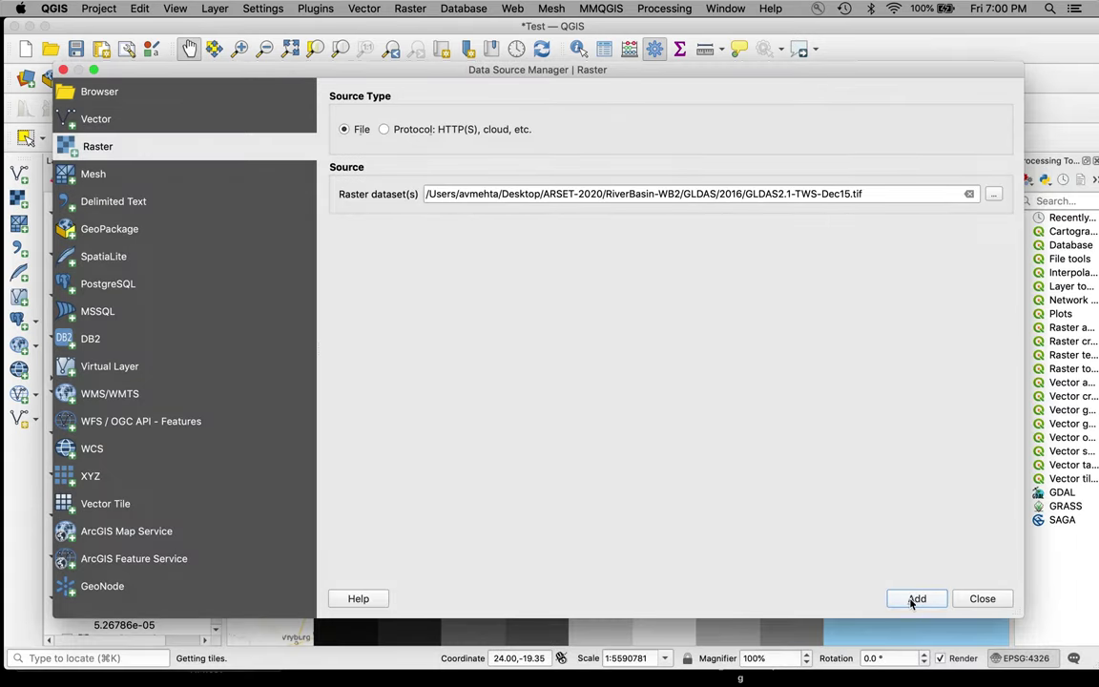
pyautogui.click(975, 598)
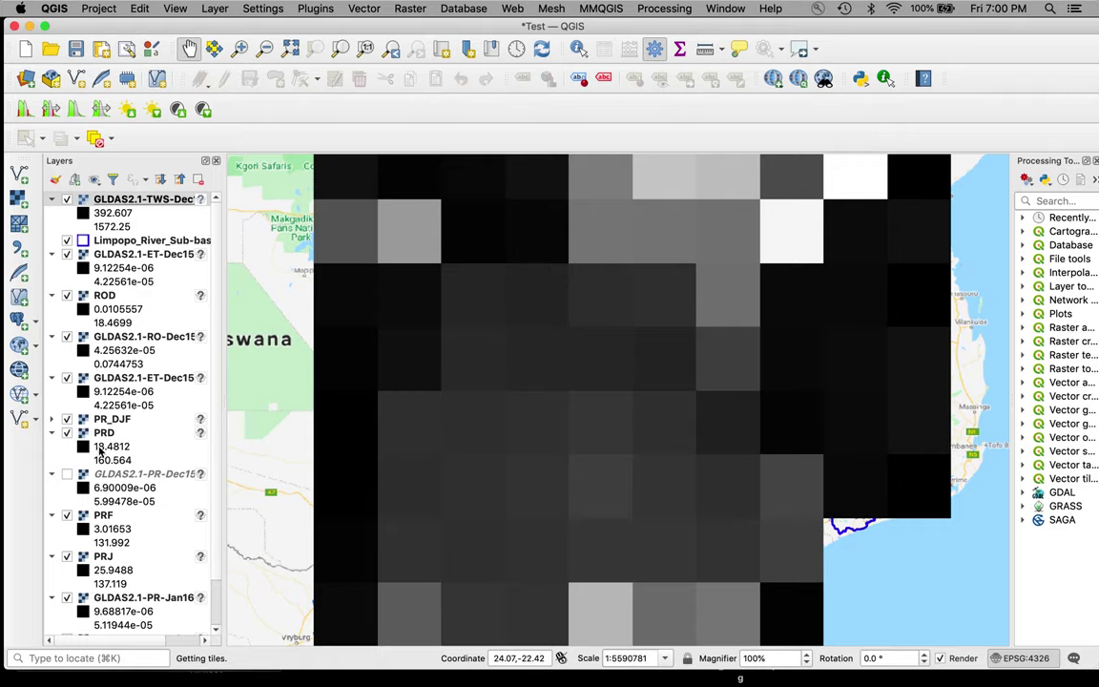
# Add the March 2016 terrestrial water storage raster GLDAS2.1-TWS-Mar16.tif from the 2016 folder to the project
pyautogui.click(19, 198)
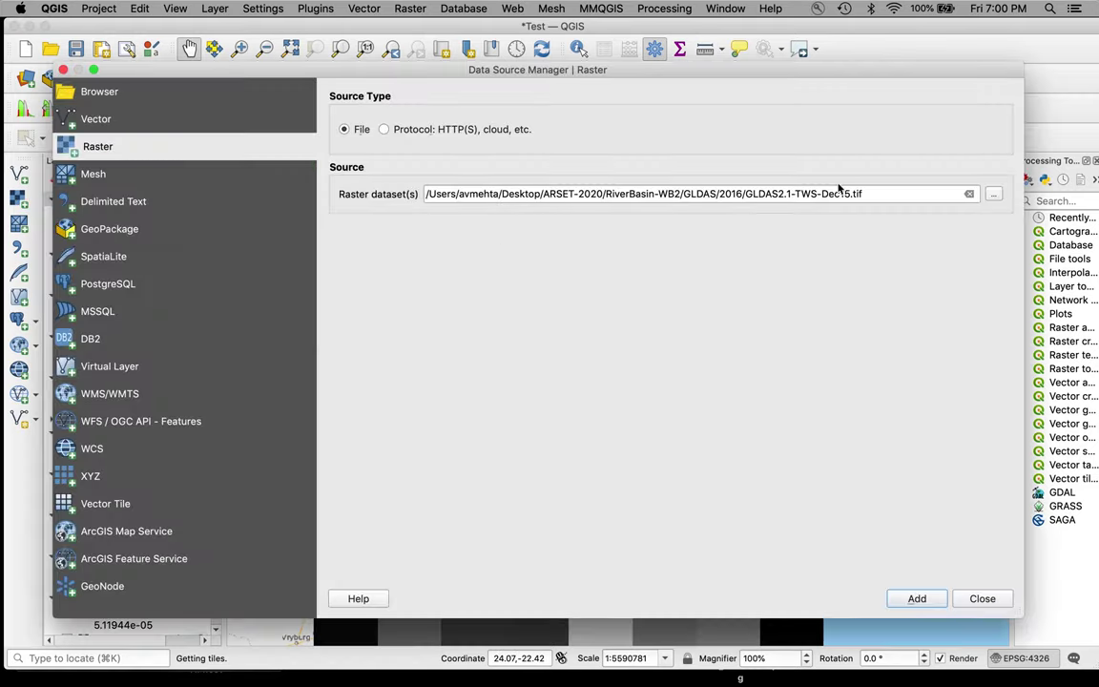
pyautogui.click(994, 196)
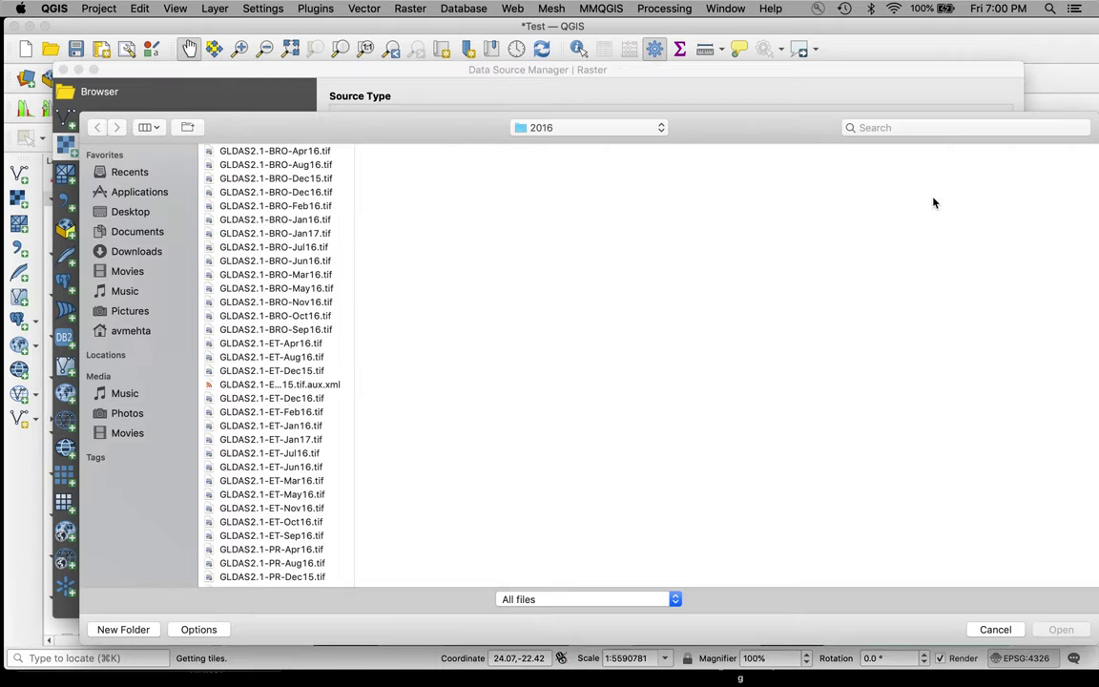
pyautogui.scroll(-5, 293, 524)
pyautogui.scroll(-4, 293, 524)
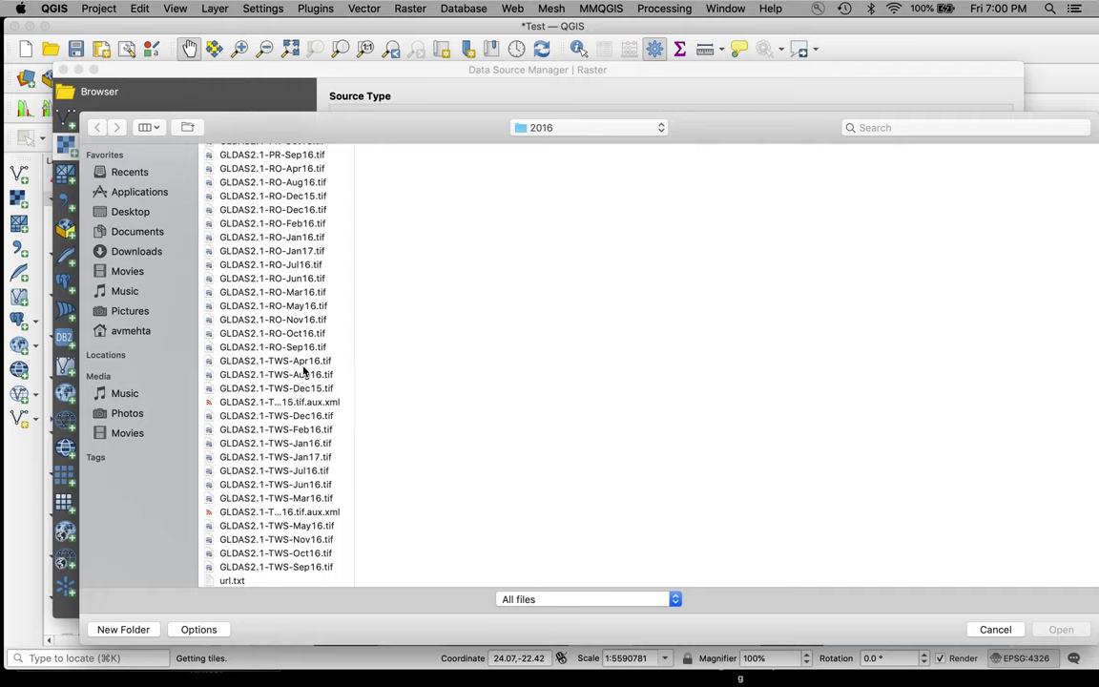
pyautogui.click(314, 498)
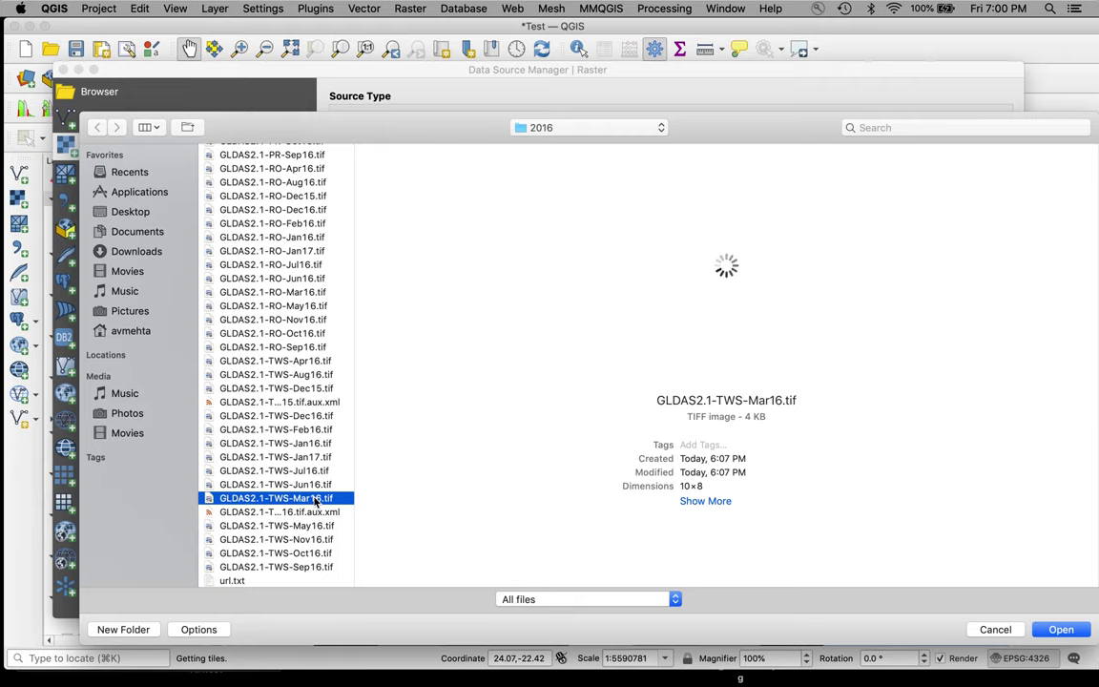
pyautogui.click(1058, 629)
pyautogui.click(918, 599)
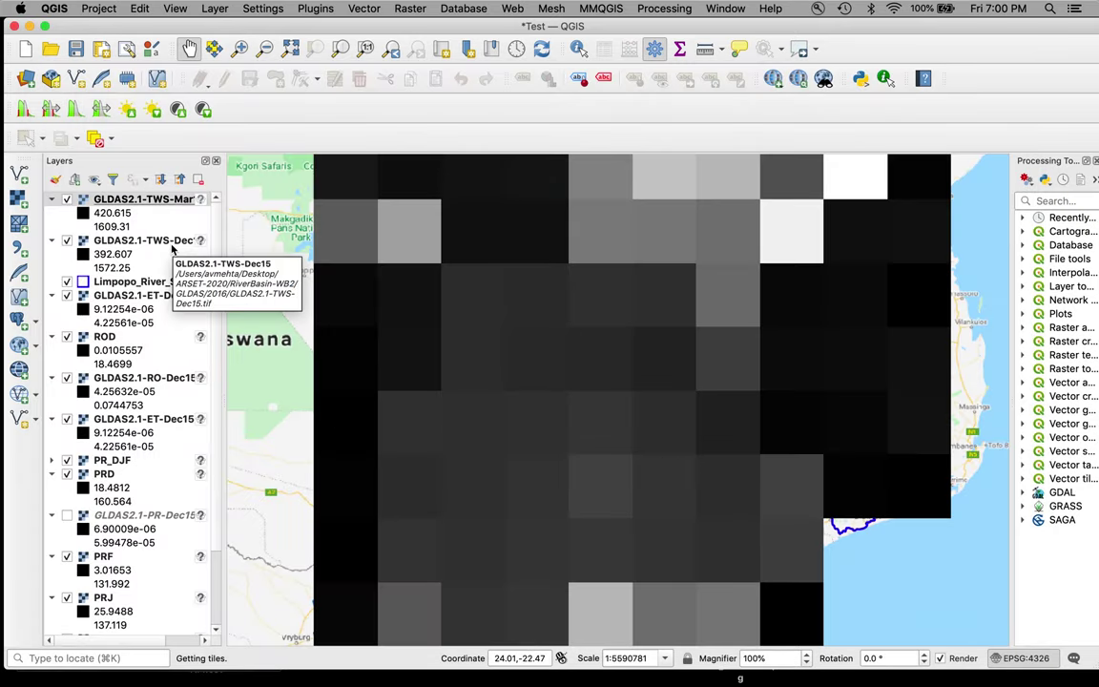
# Start a Raster Calculator operation for the water storage change with the output layer saved on the Desktop as DTWS_DJF
pyautogui.click(410, 8)
pyautogui.click(421, 30)
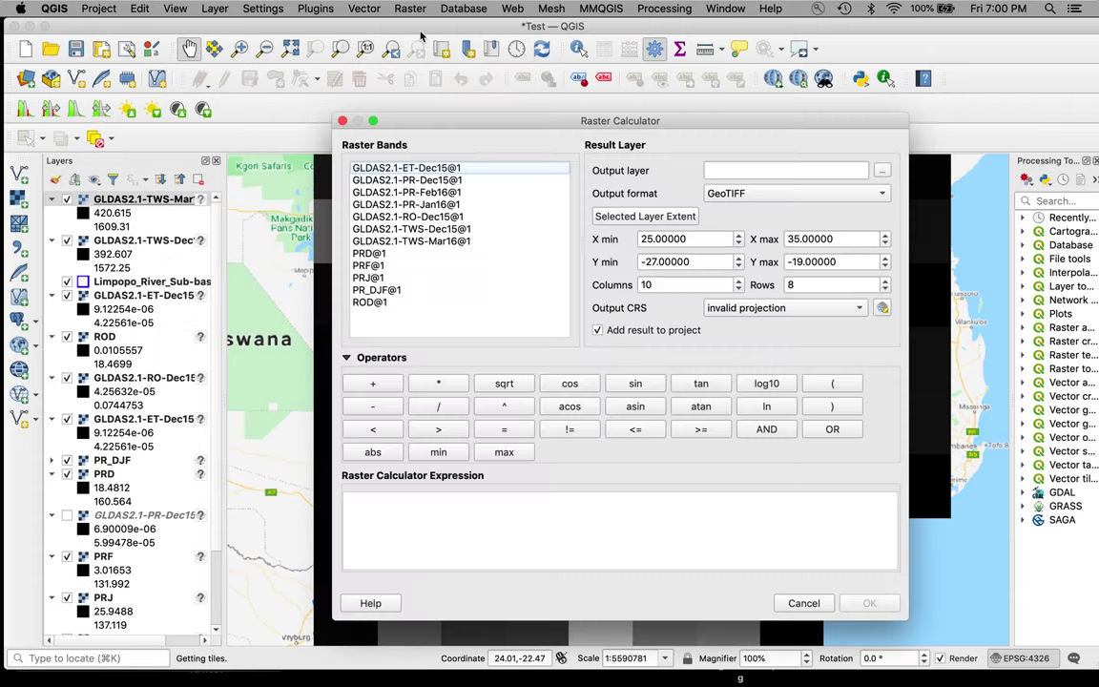
pyautogui.click(882, 171)
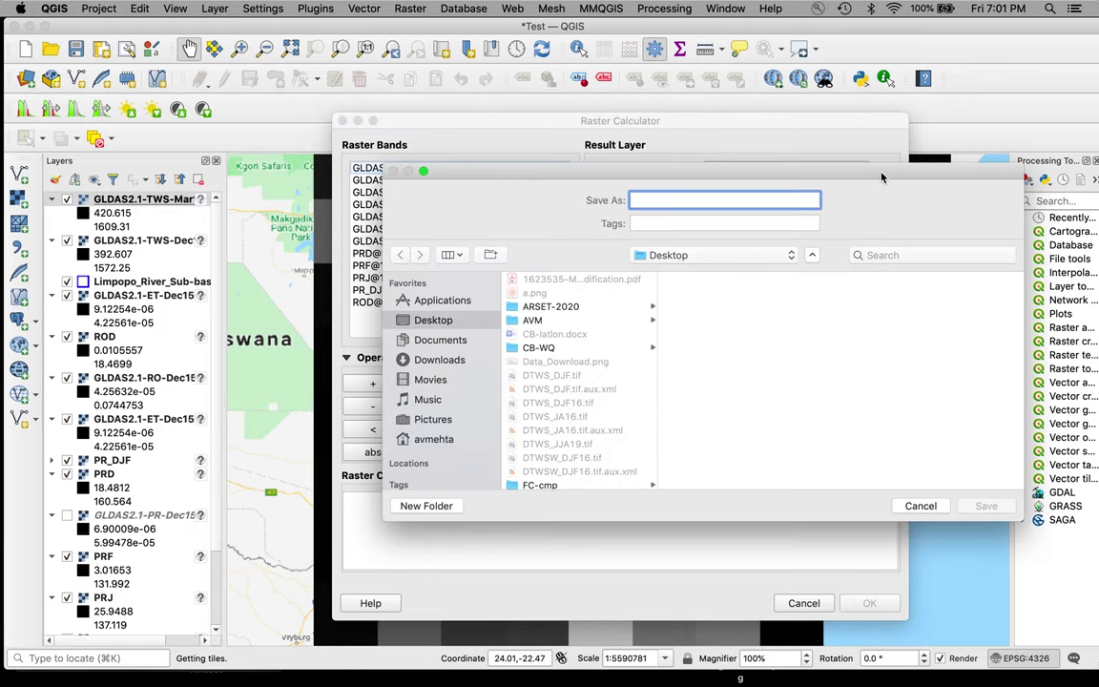
pyautogui.write('DTWS')
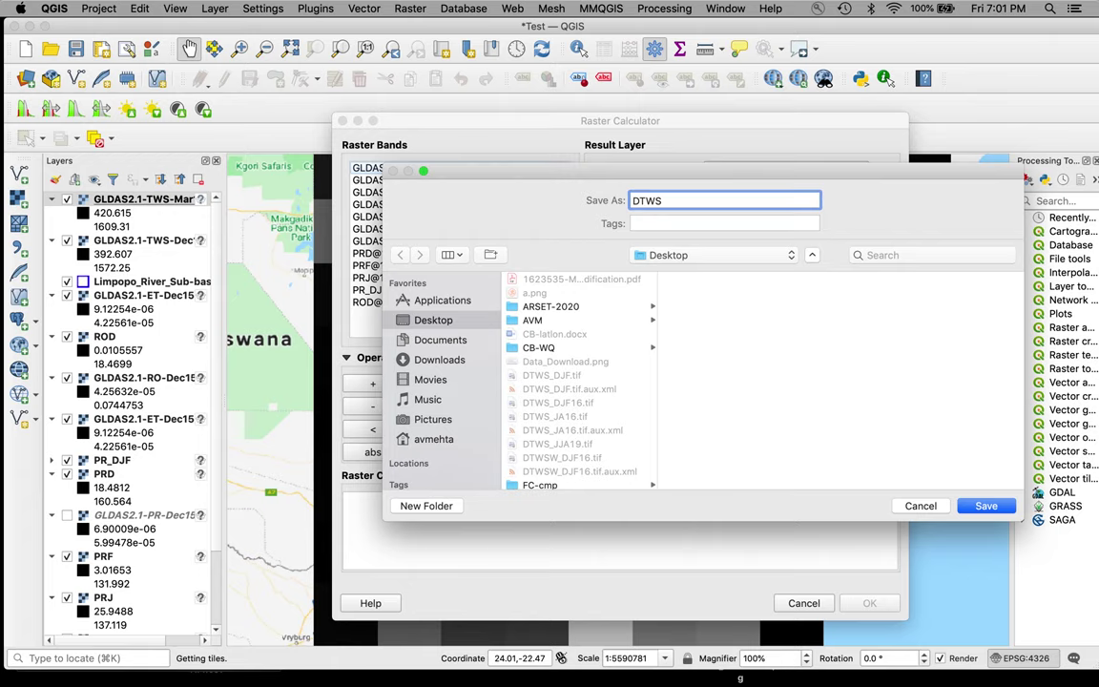
pyautogui.write('_DJF')
pyautogui.click(987, 505)
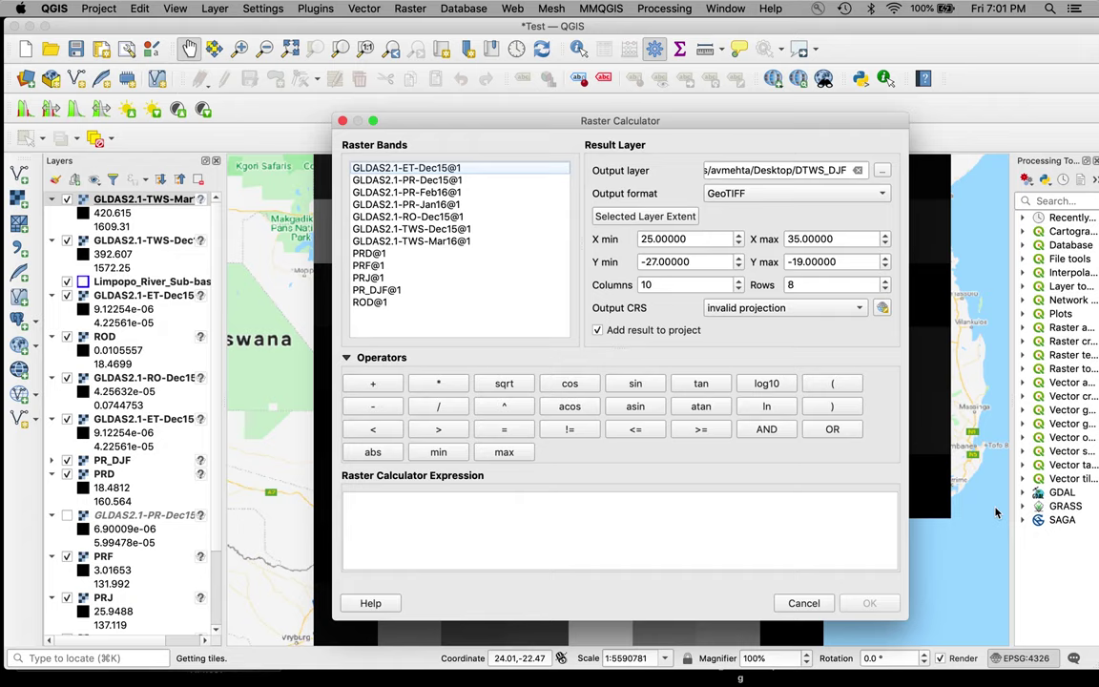
# Compute the DTWS_DJF raster by subtracting the GLDAS2.1-TWS-Dec15 band from the GLDAS2.1-TWS-Mar16 band
pyautogui.doubleClick(442, 243)
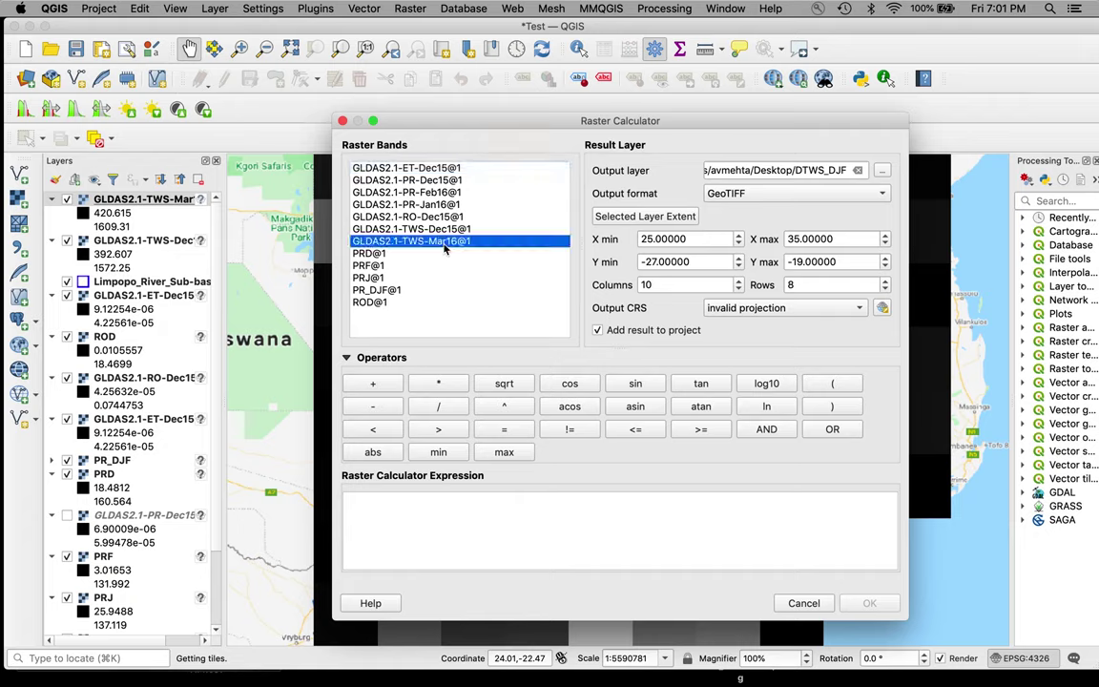
pyautogui.click(378, 411)
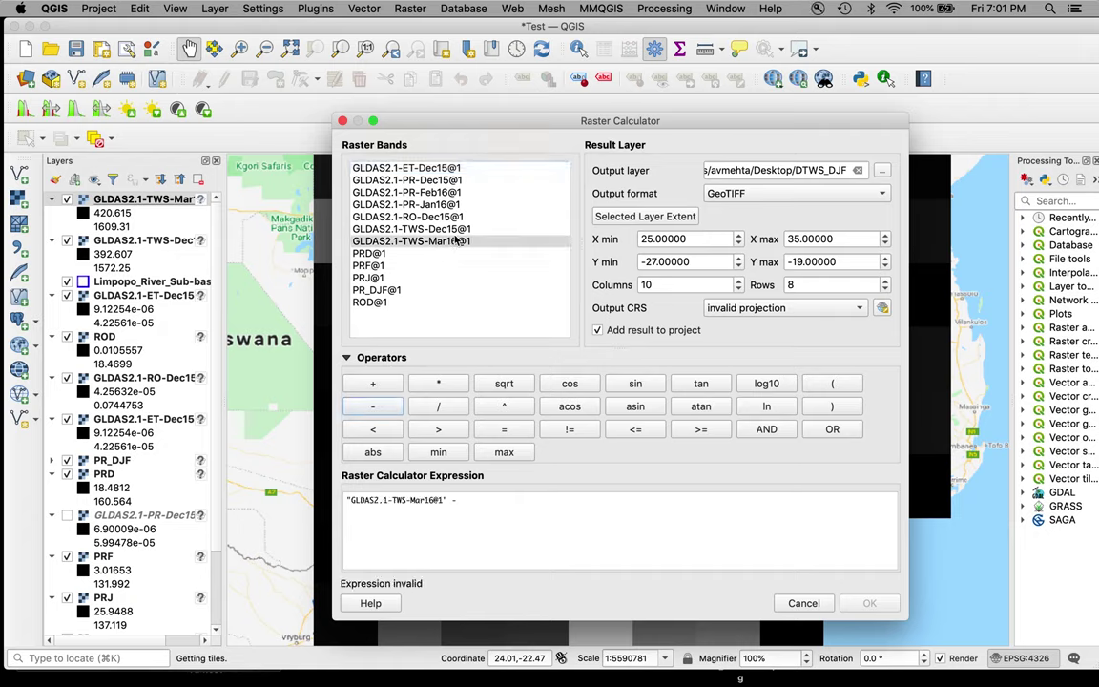
pyautogui.doubleClick(413, 229)
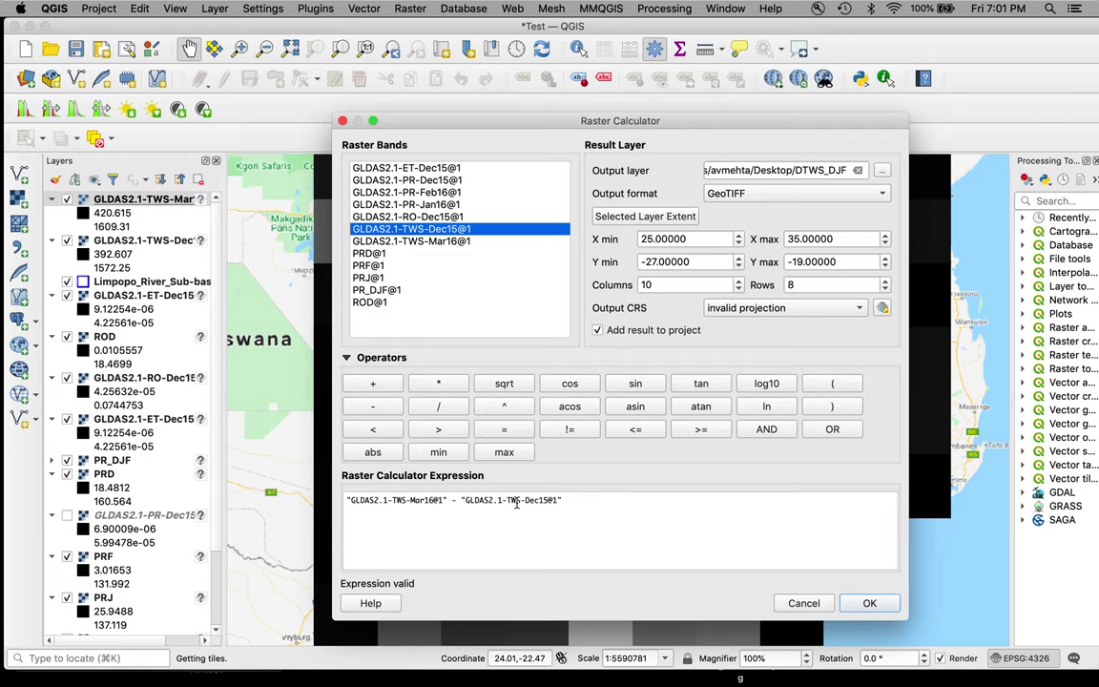
pyautogui.click(852, 603)
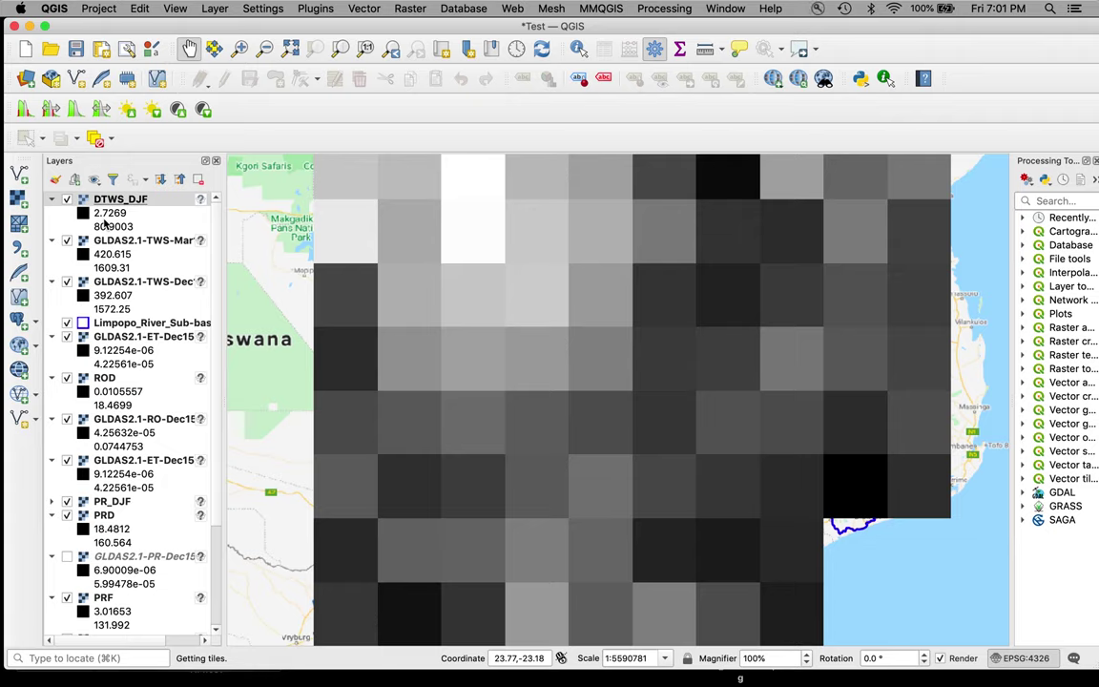
# Open the recent project Demo3-Final, saving the changes to the current Test project
pyautogui.click(96, 8)
pyautogui.moveTo(117, 95)
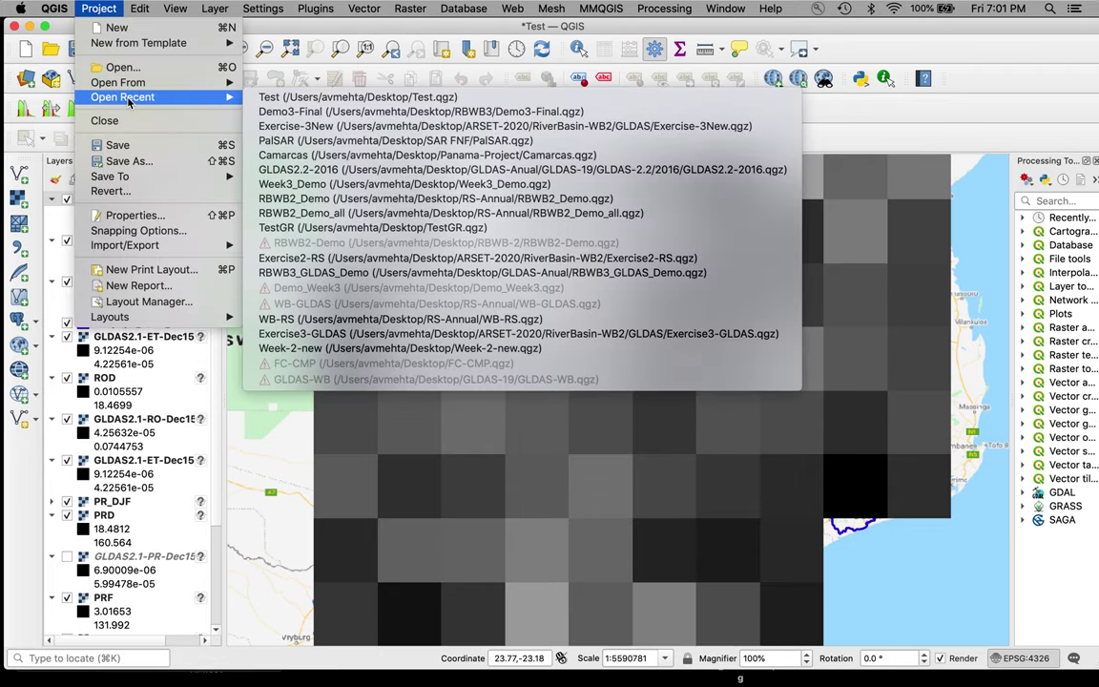
pyautogui.click(277, 112)
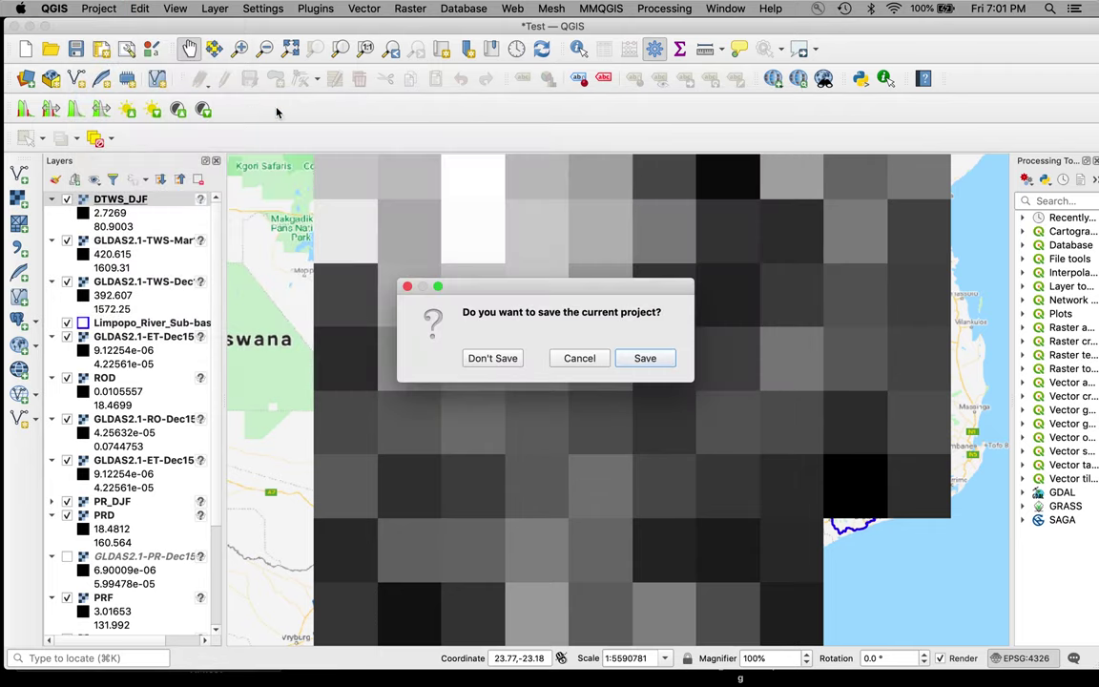
pyautogui.click(645, 358)
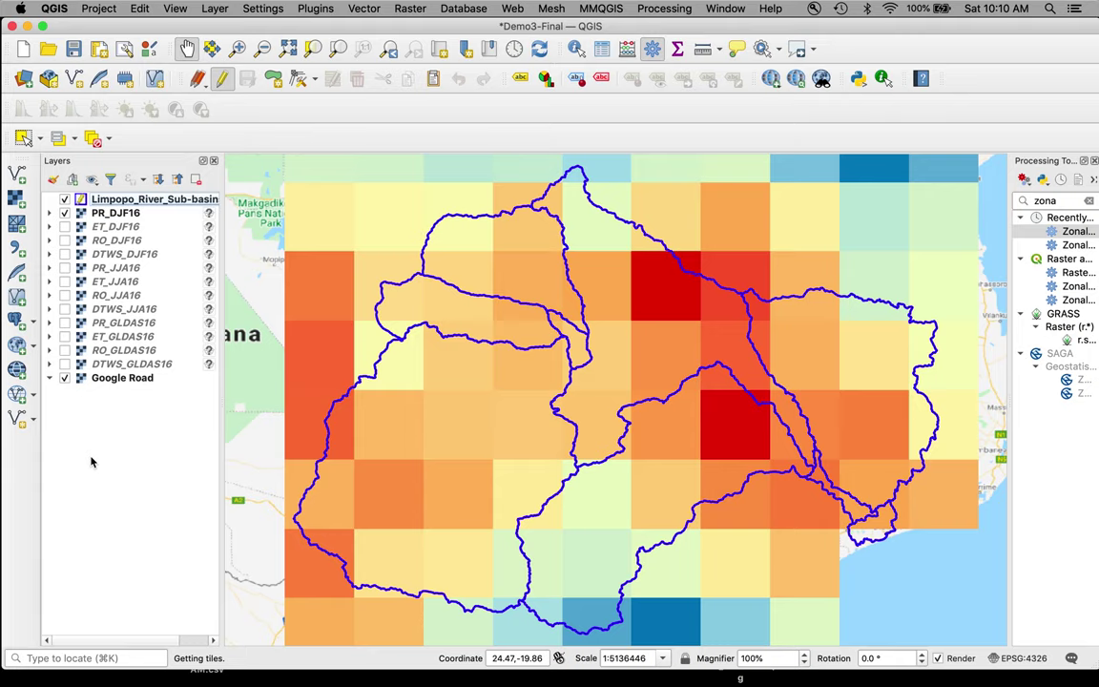
# Expand the legends of PR_DJF16, ET_DJF16, RO_DJF16 and DTWS_DJF16 to examine their class values
pyautogui.click(51, 214)
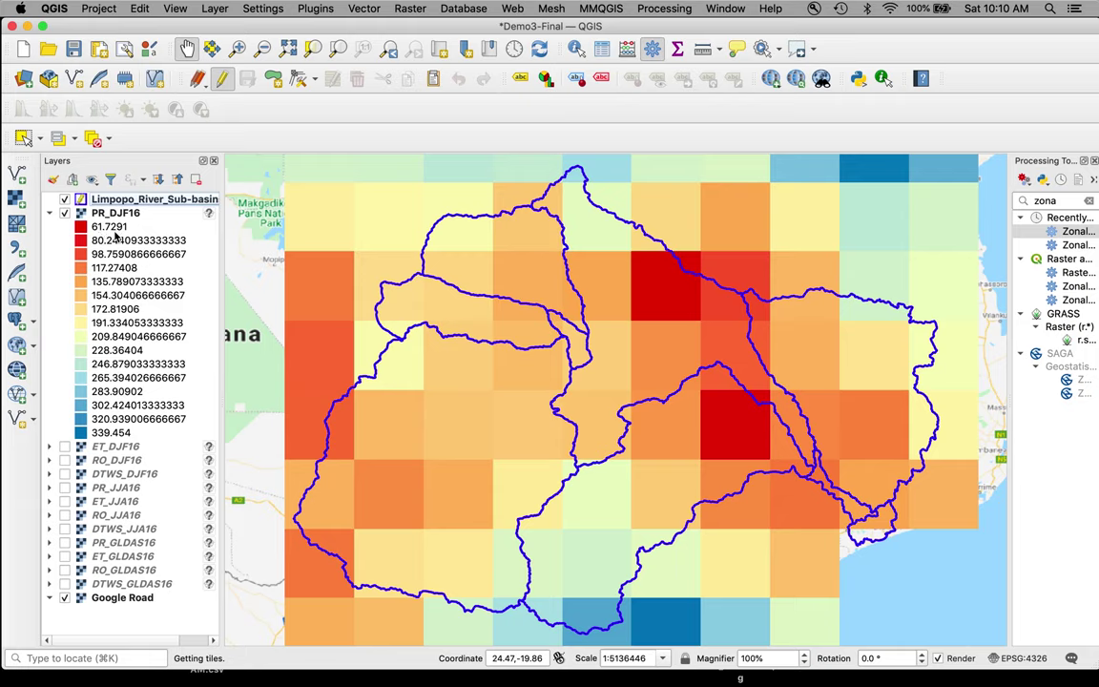
pyautogui.click(49, 447)
pyautogui.scroll(-3, 138, 420)
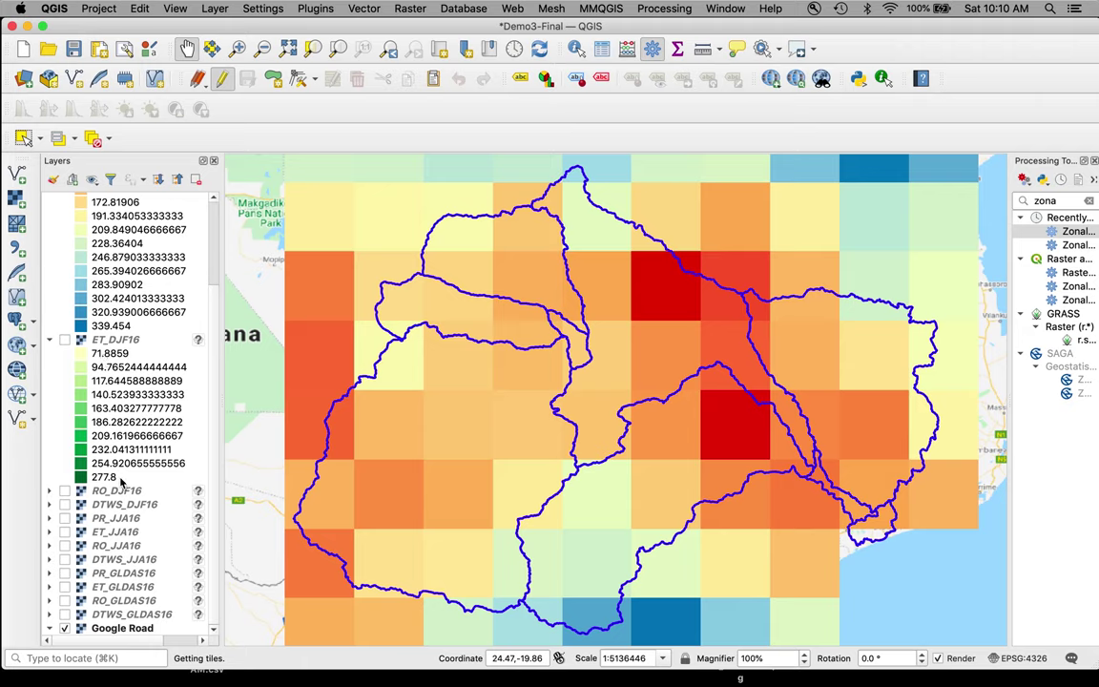
pyautogui.click(49, 490)
pyautogui.scroll(-2, 55, 515)
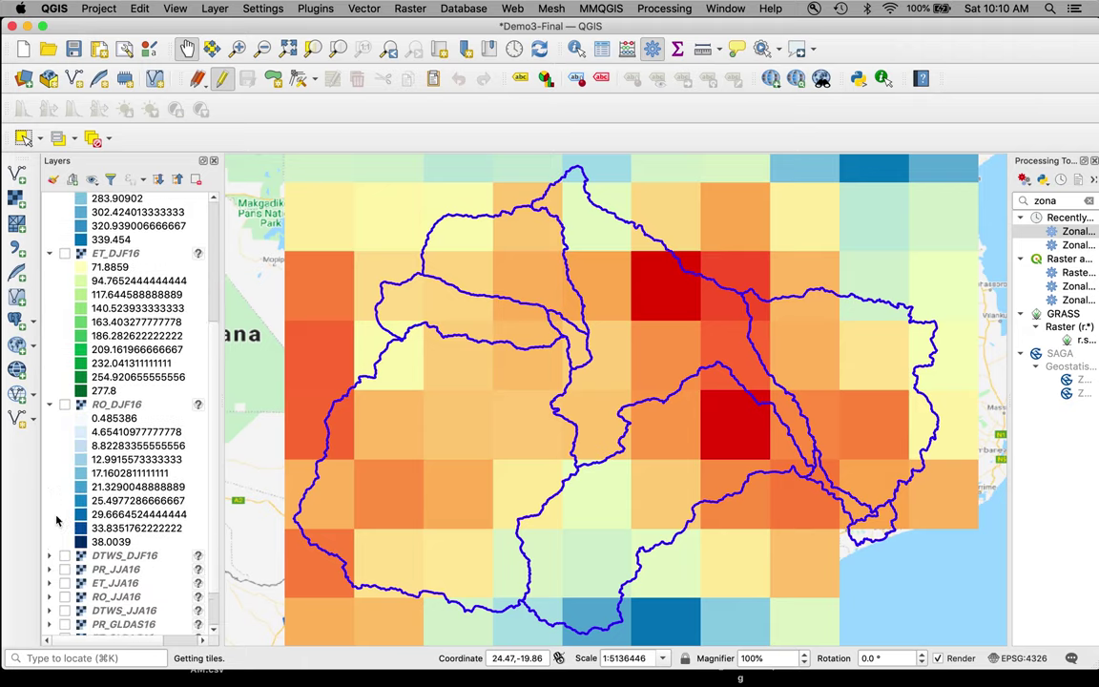
pyautogui.click(50, 555)
pyautogui.scroll(-2, 52, 544)
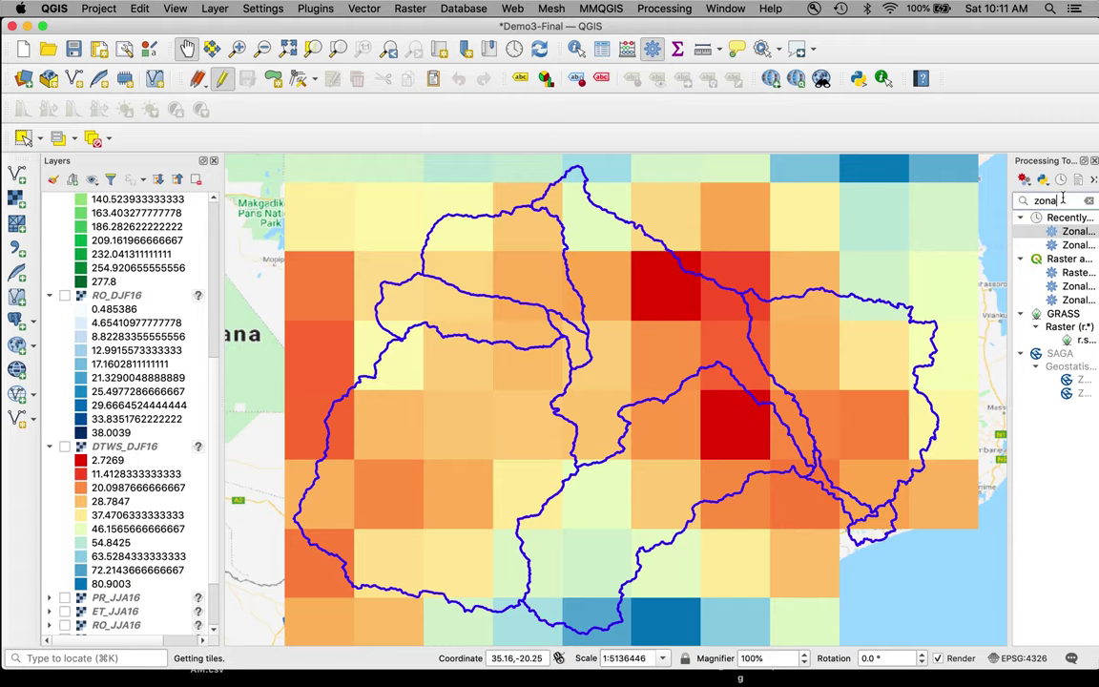
# Start Zonal Statistics on the Limpopo sub-basins layer with PR_DJF16 as the raster layer
pyautogui.doubleClick(1073, 233)
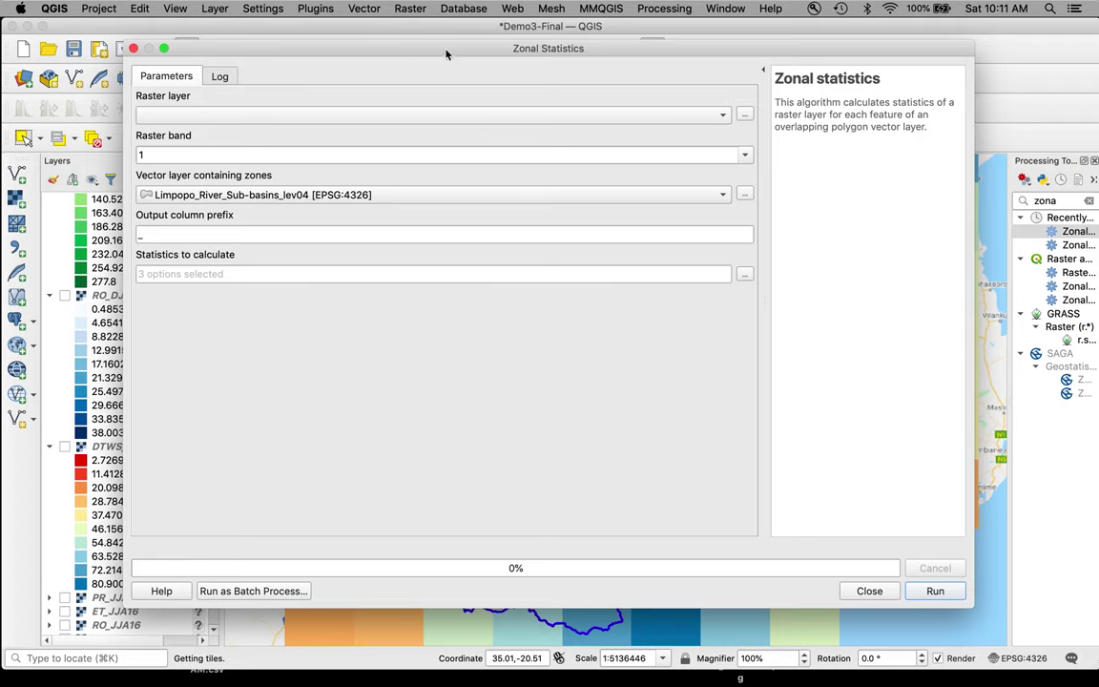
pyautogui.moveTo(400, 44); pyautogui.dragTo(384, 22)
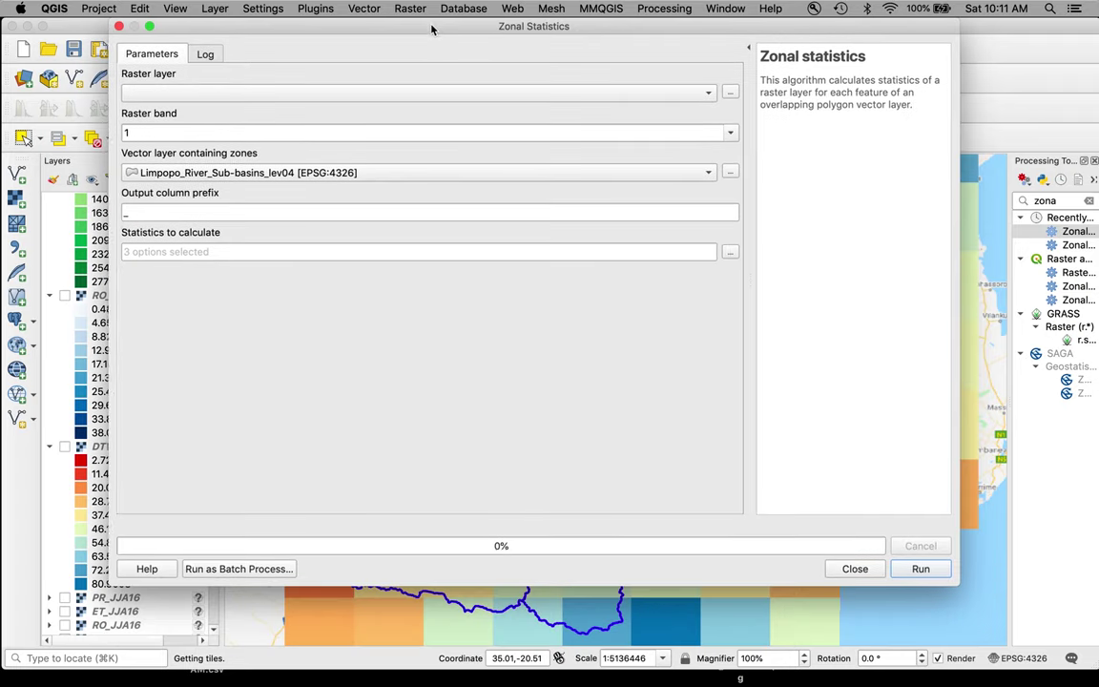
pyautogui.click(234, 89)
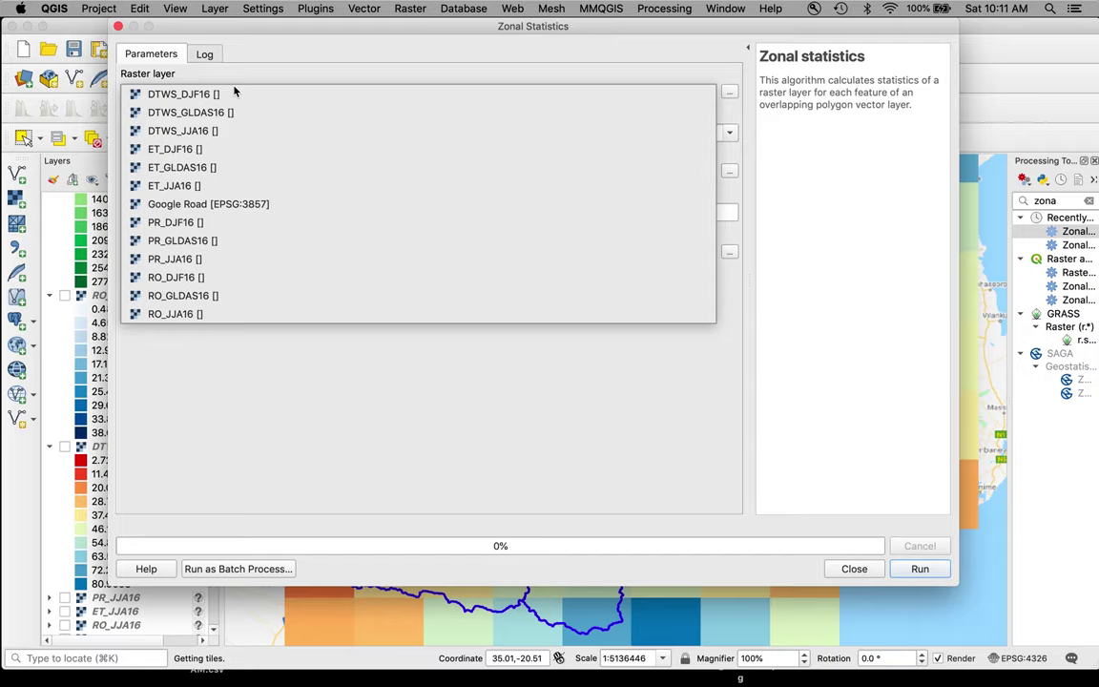
pyautogui.click(189, 221)
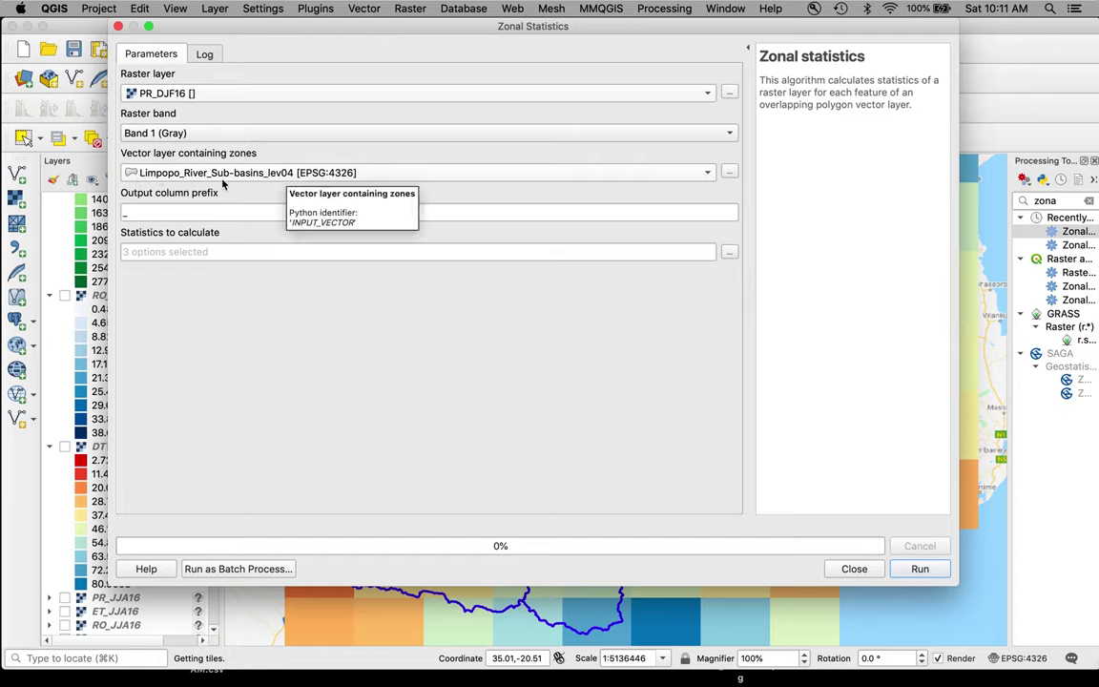
# Calculate only the mean of PR_DJF16 per Limpopo sub-basin, using the output column prefix PRW_
pyautogui.click(122, 213)
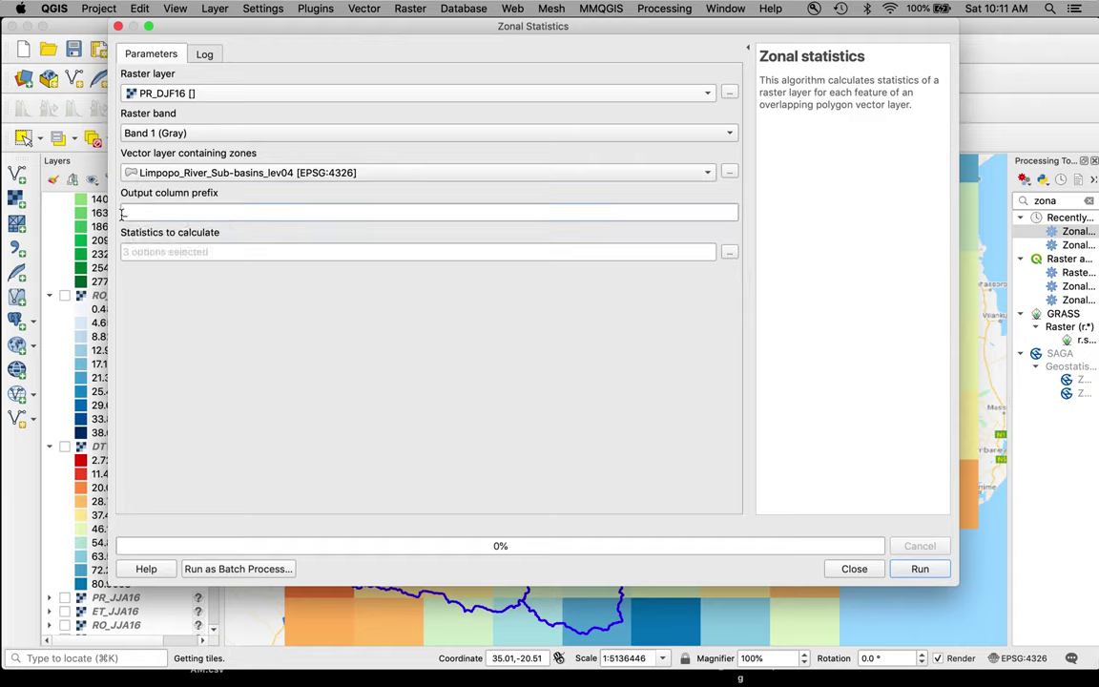
pyautogui.write('PR_')
pyautogui.press('Left')
pyautogui.write('W')
pyautogui.click(730, 254)
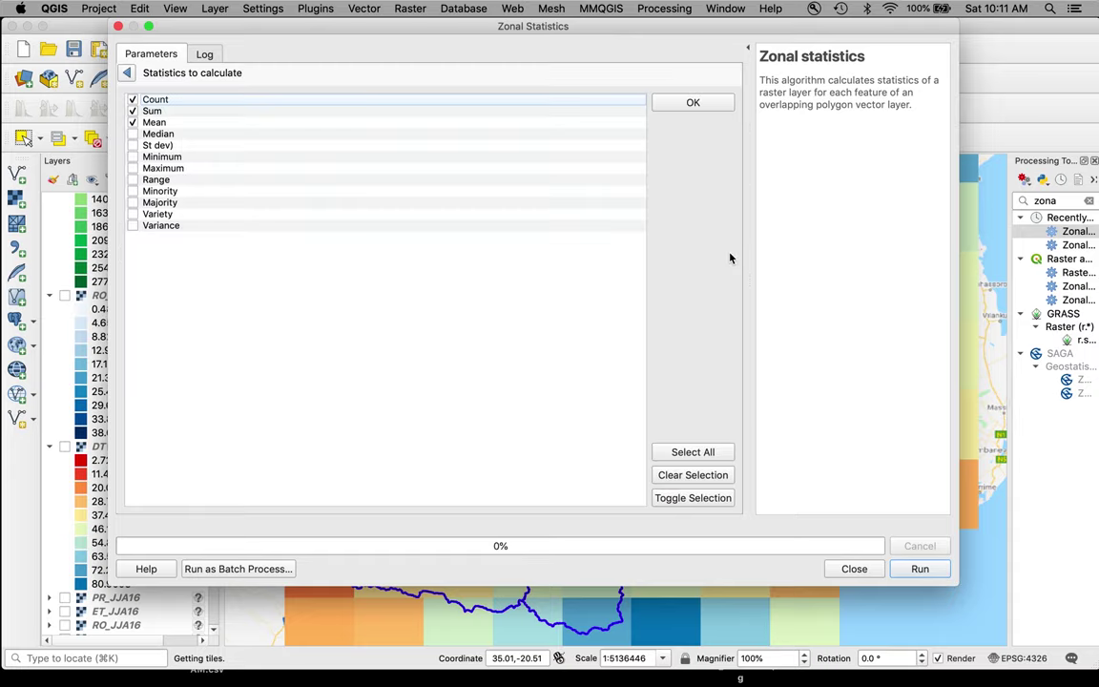
pyautogui.click(133, 99)
pyautogui.click(133, 112)
pyautogui.click(698, 107)
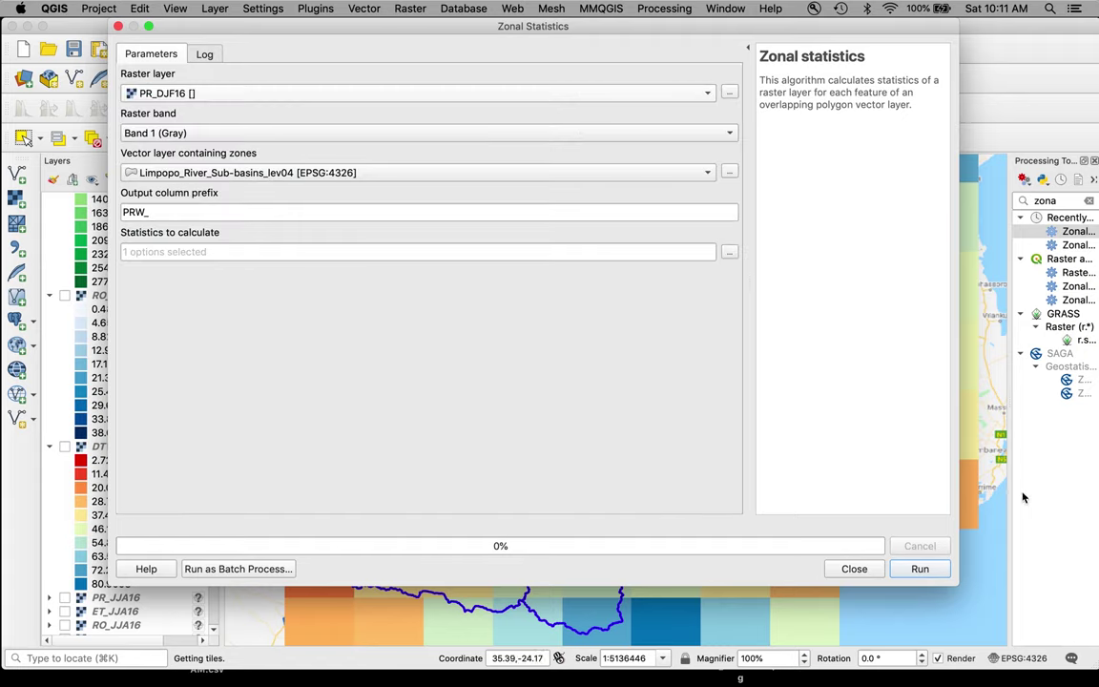
pyautogui.click(916, 570)
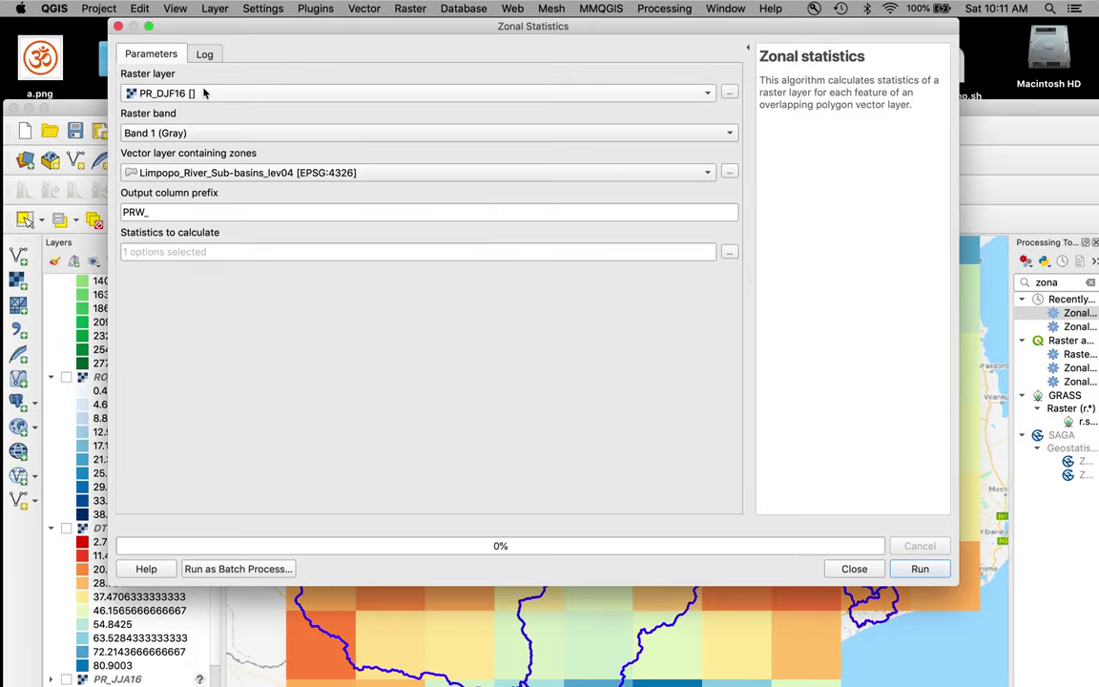
# Calculate the mean of ET_DJF16 per Limpopo sub-basin, using the output column prefix ETW_
pyautogui.click(205, 95)
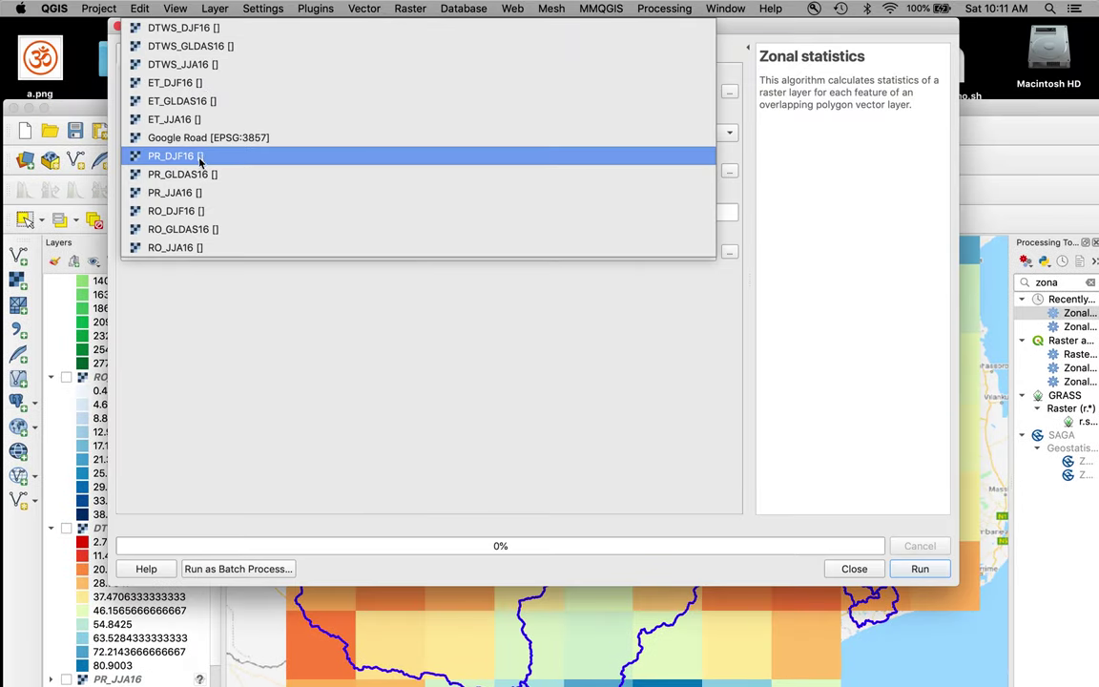
pyautogui.click(187, 85)
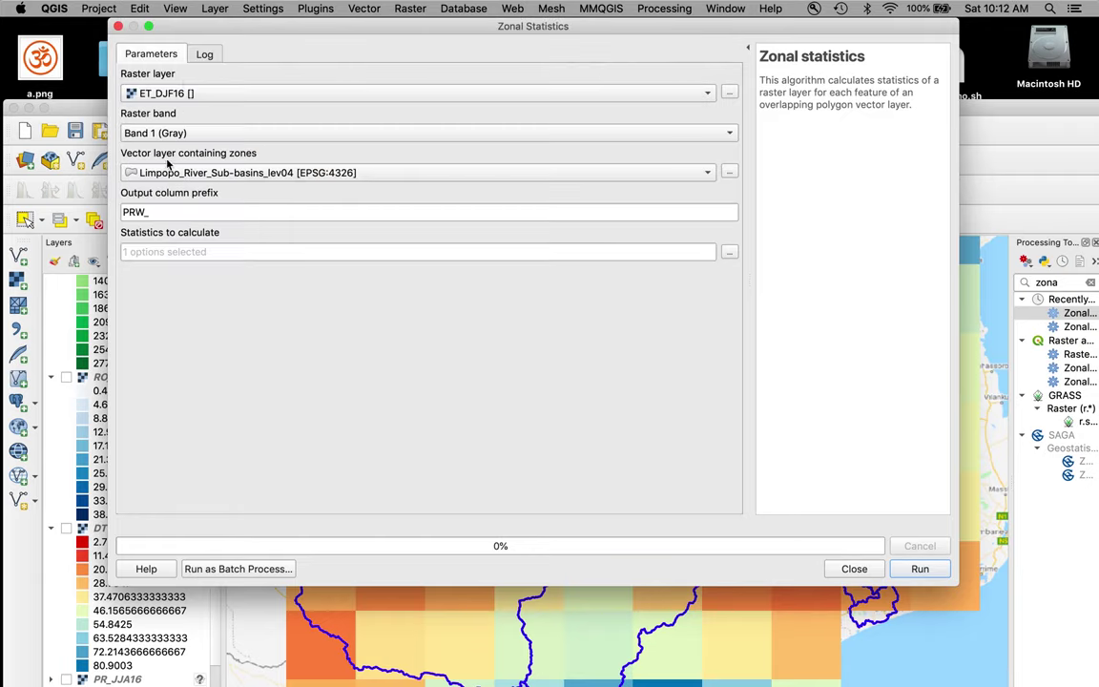
pyautogui.click(135, 214)
pyautogui.press('BackSpace')
pyautogui.press('BackSpace')
pyautogui.write('ET')
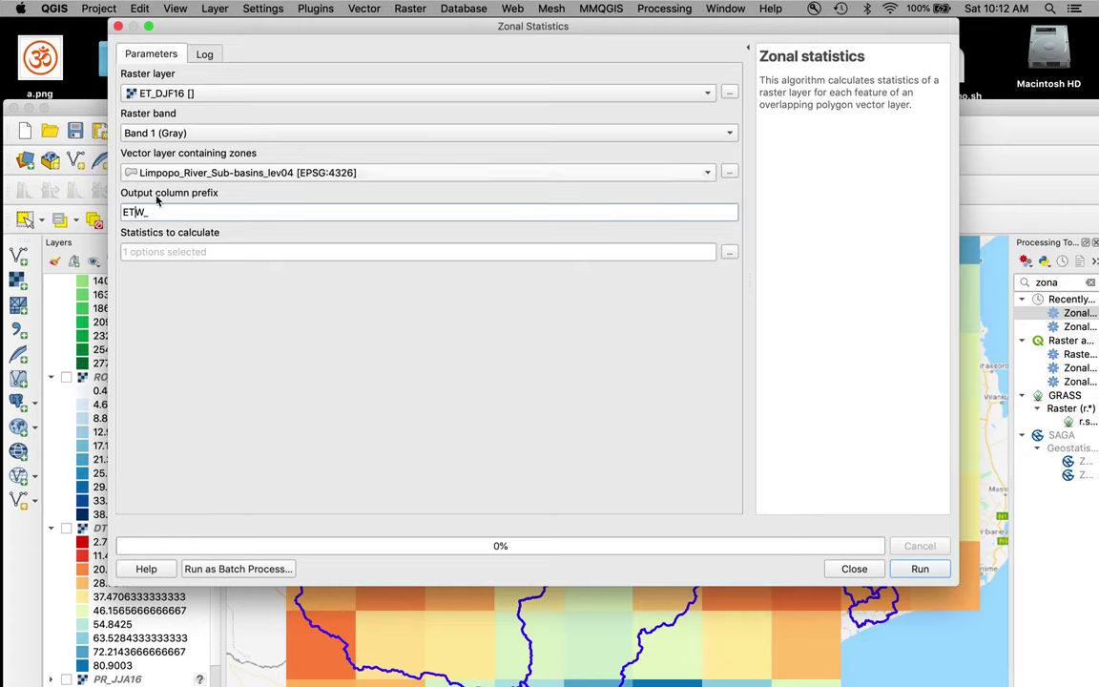
pyautogui.click(921, 571)
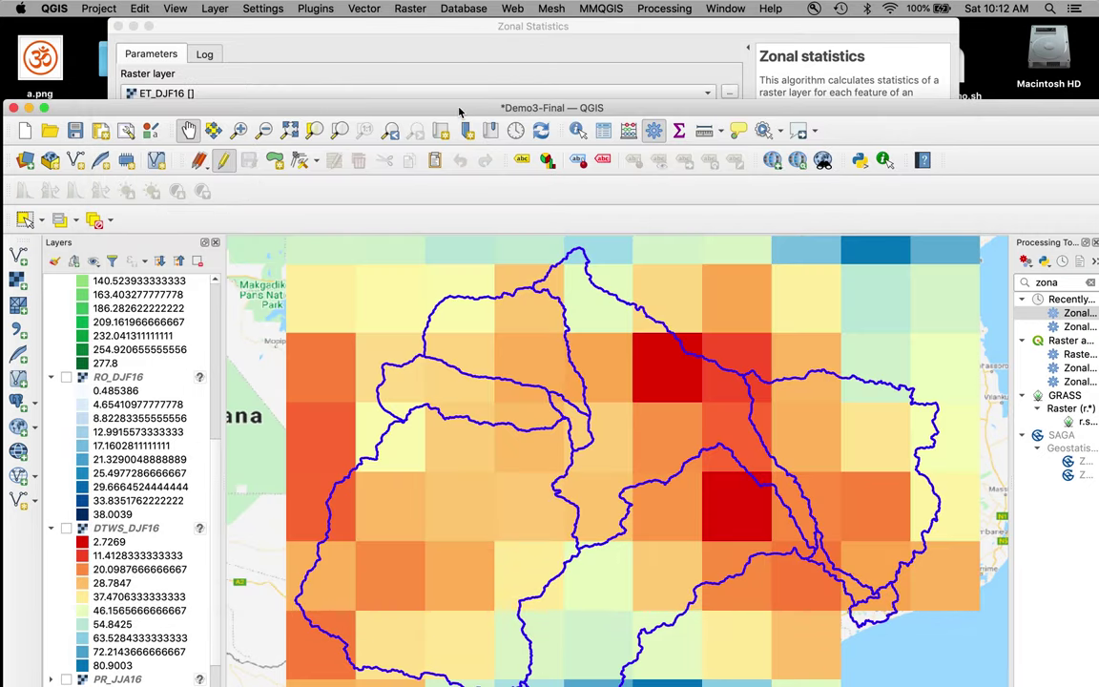
# Open the attribute table of the Limpopo sub-basins layer and examine the ETW_mean and PRW_mean columns
pyautogui.moveTo(459, 112); pyautogui.dragTo(467, 26)
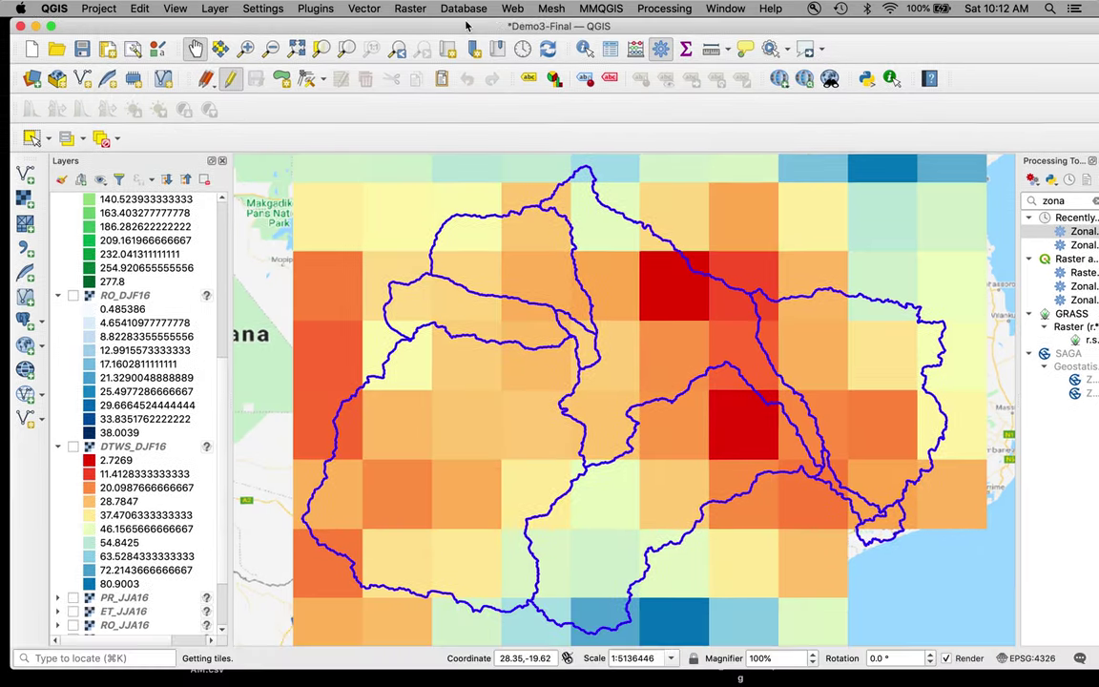
pyautogui.scroll(7, 112, 349)
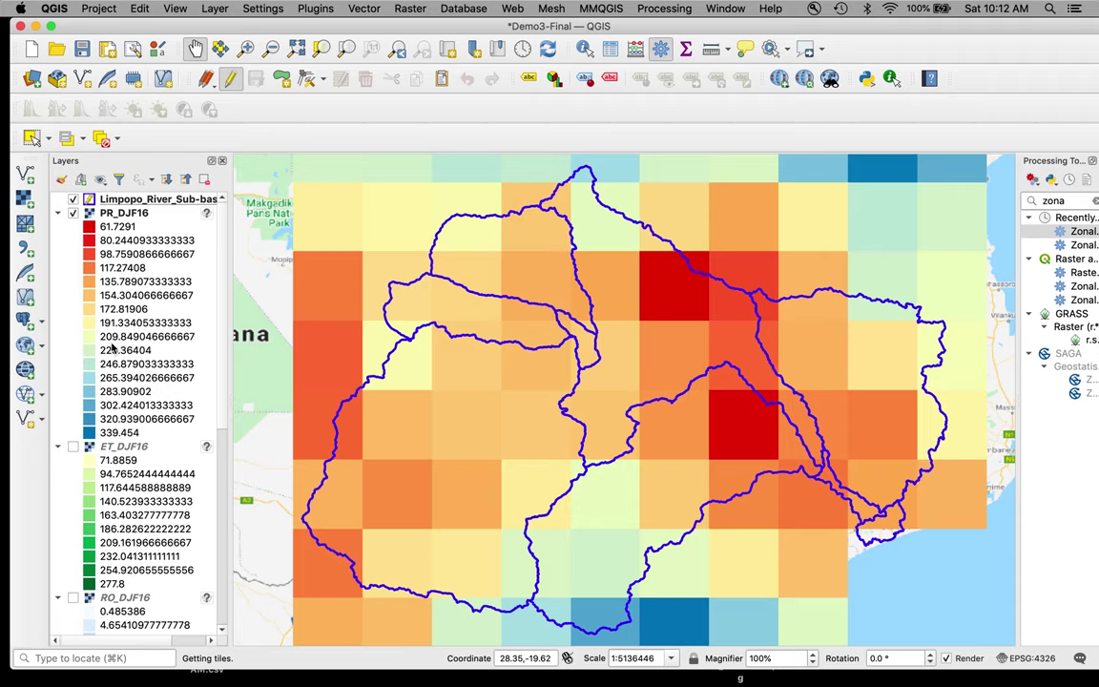
pyautogui.click(148, 201)
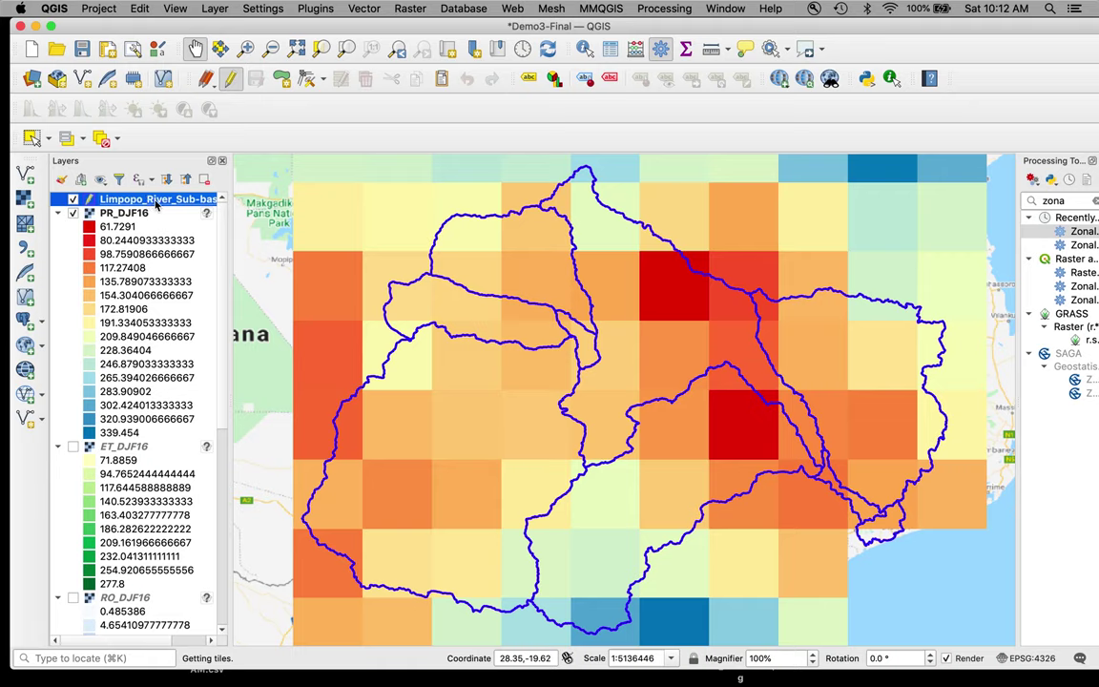
pyautogui.rightClick(157, 202)
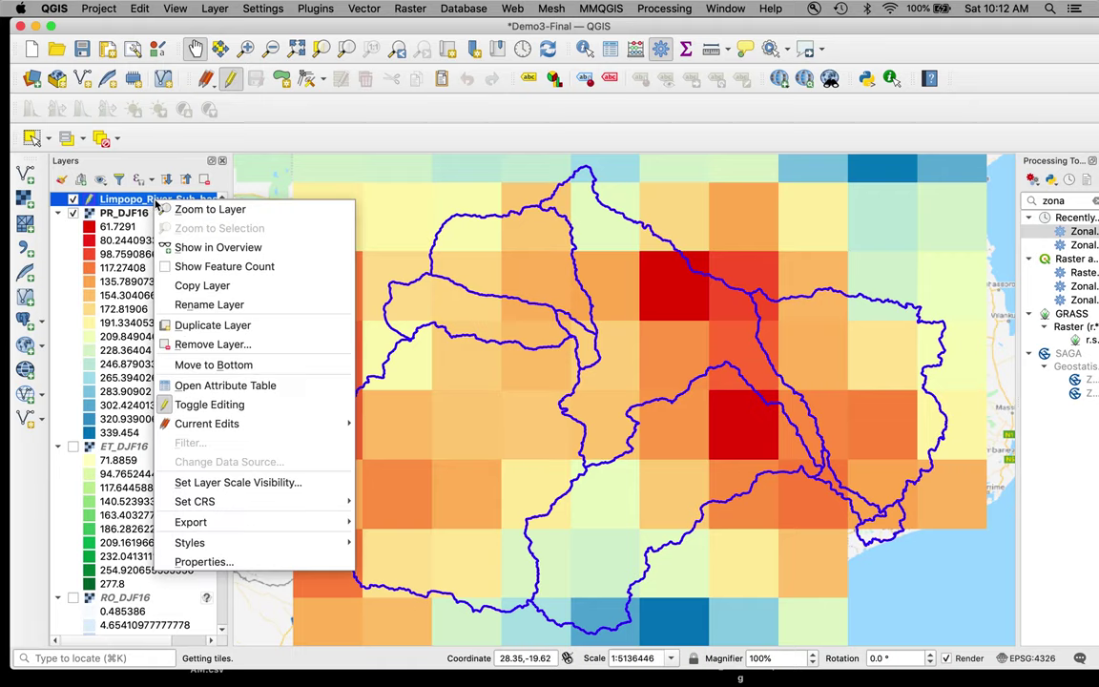
pyautogui.click(212, 386)
pyautogui.hscroll(2, 568, 354)
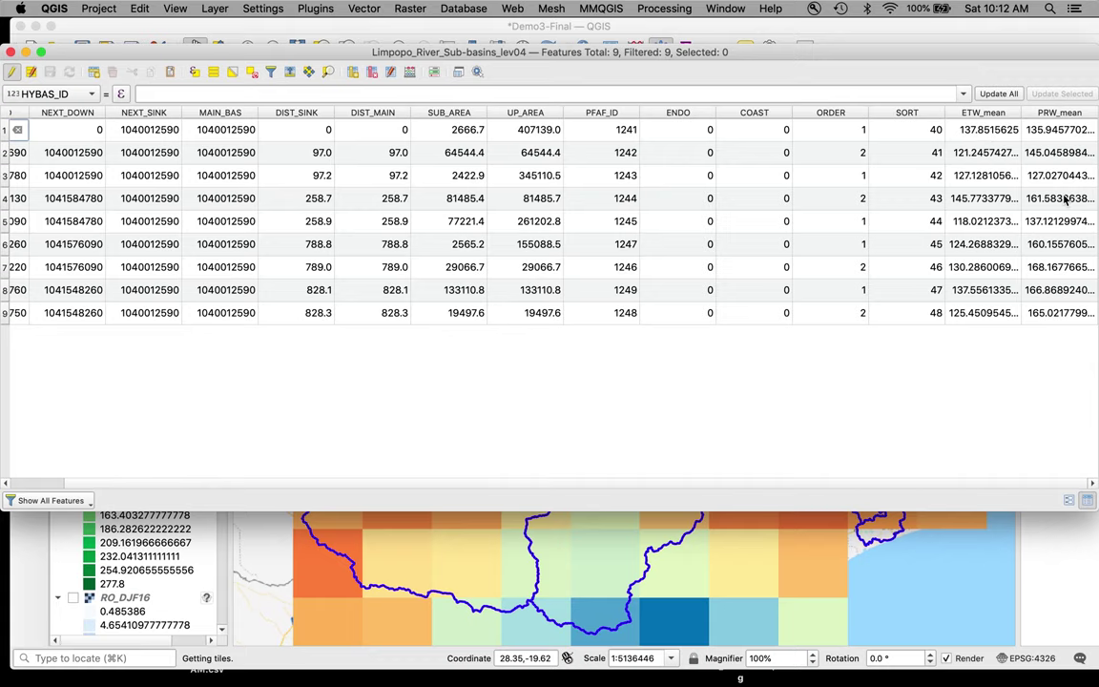
# Select the first and second sub-basin records in turn to locate them on the map, and clear the selection
pyautogui.doubleClick(859, 53)
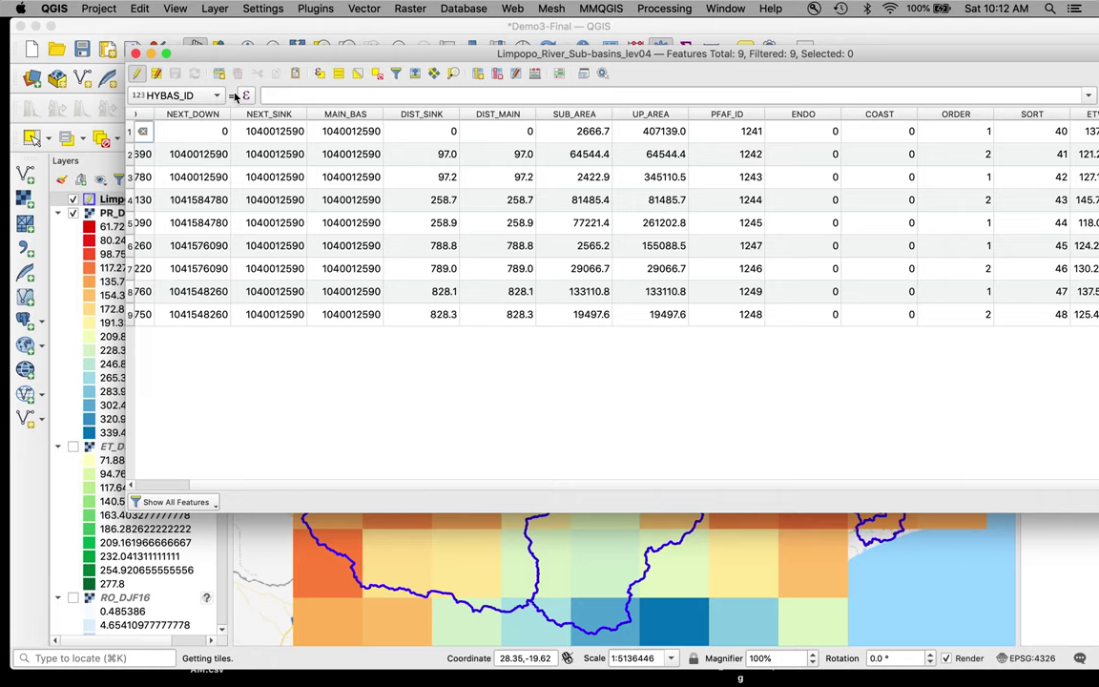
pyautogui.moveTo(282, 60); pyautogui.dragTo(579, 33)
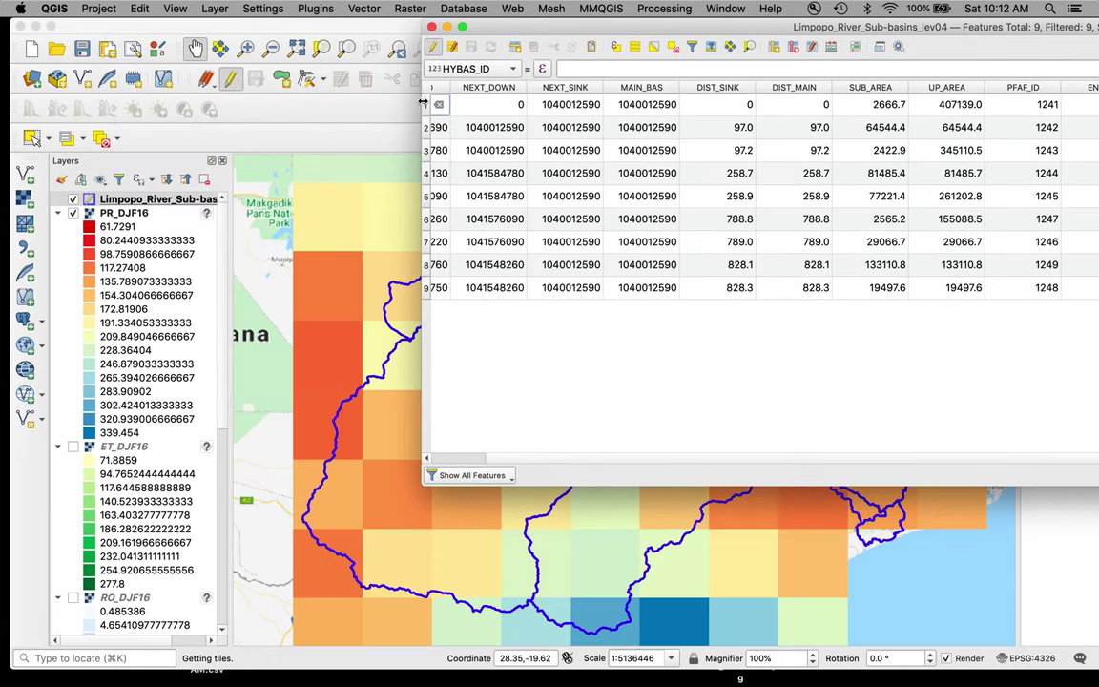
pyautogui.click(428, 105)
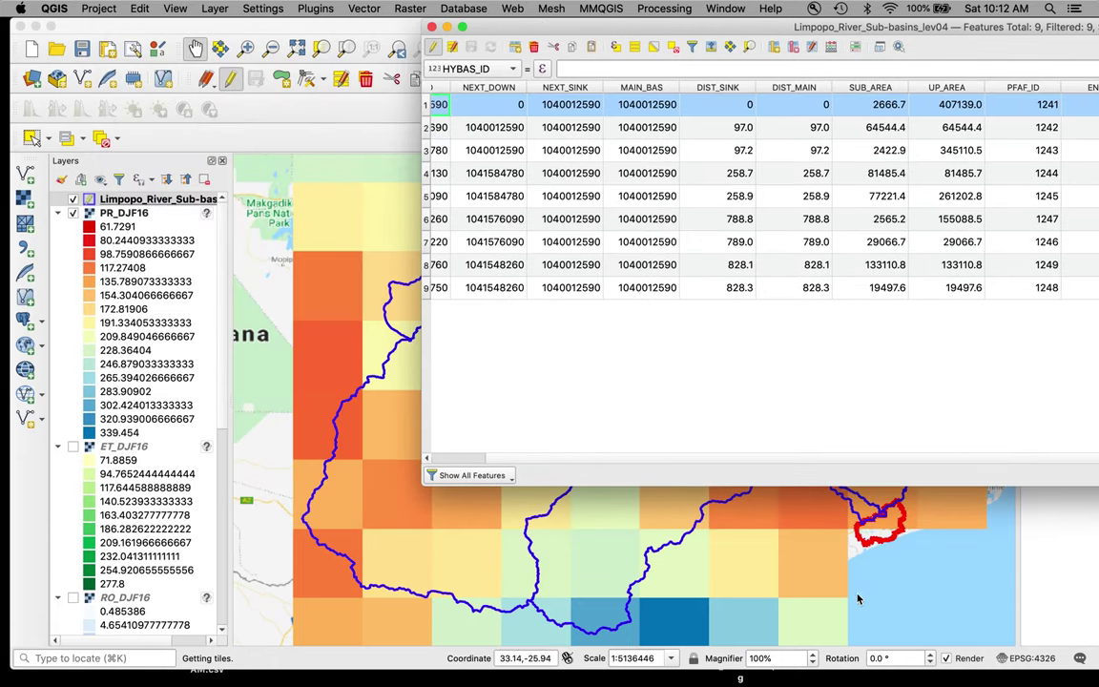
pyautogui.doubleClick(441, 127)
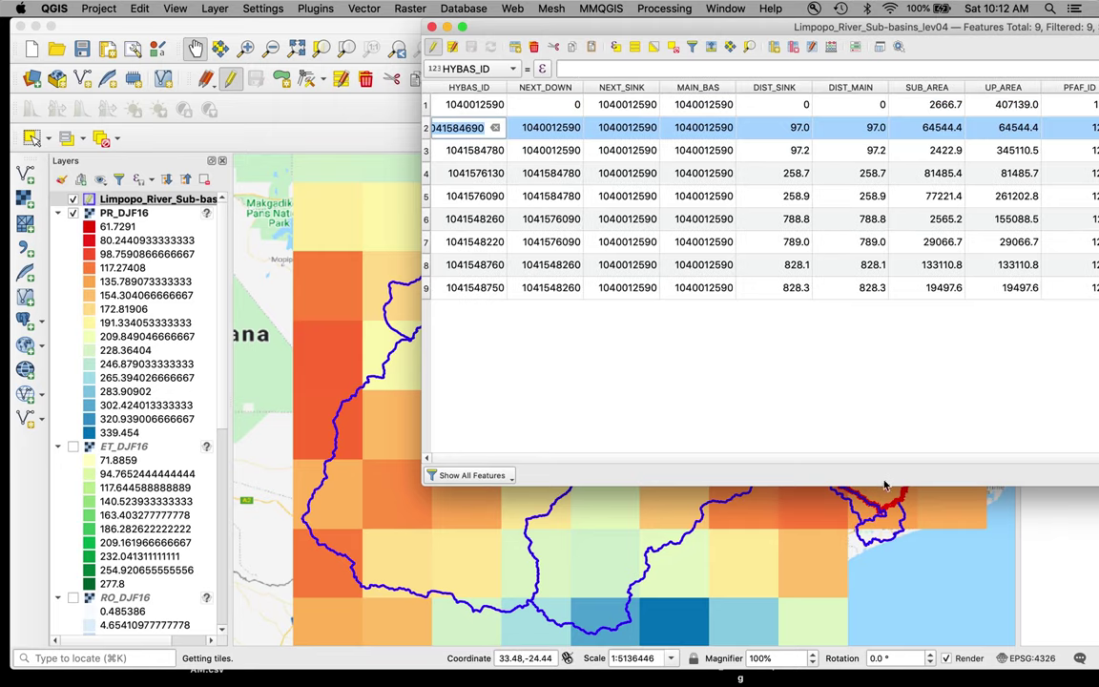
pyautogui.moveTo(927, 31); pyautogui.dragTo(532, 17)
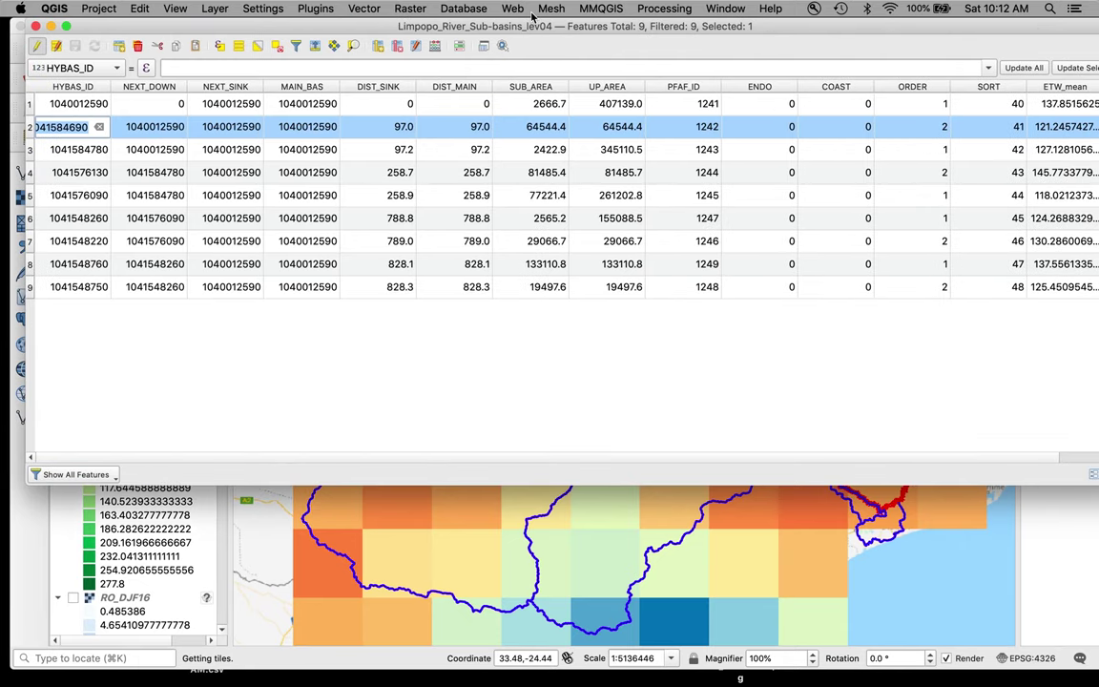
pyautogui.press('Escape')
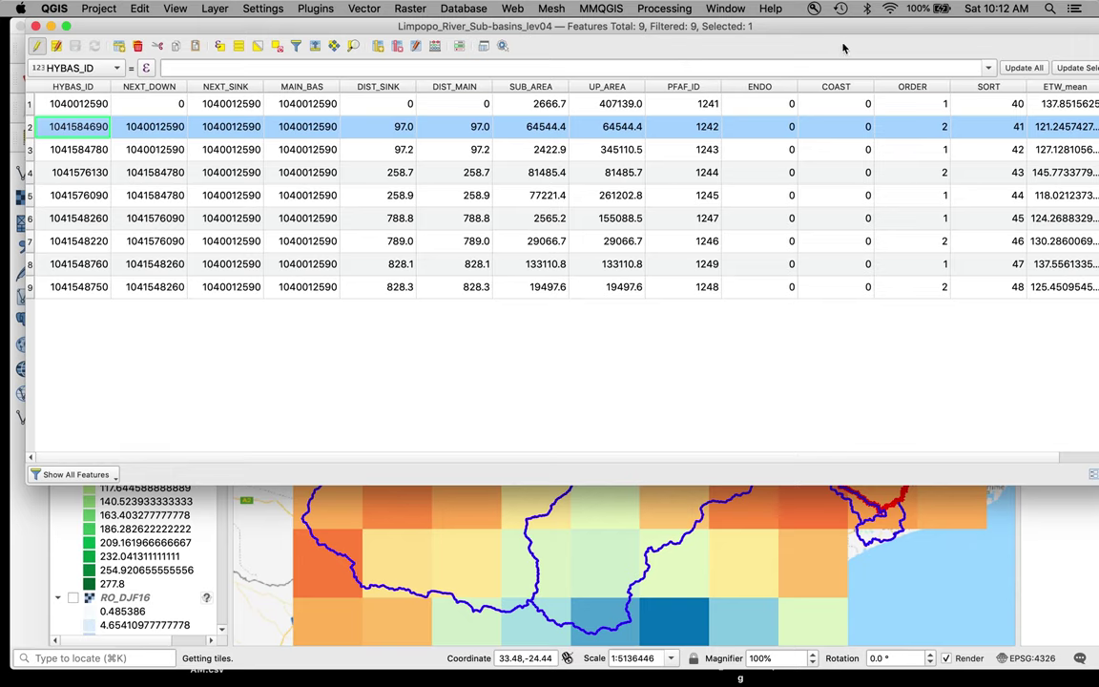
pyautogui.moveTo(764, 30); pyautogui.dragTo(739, 32)
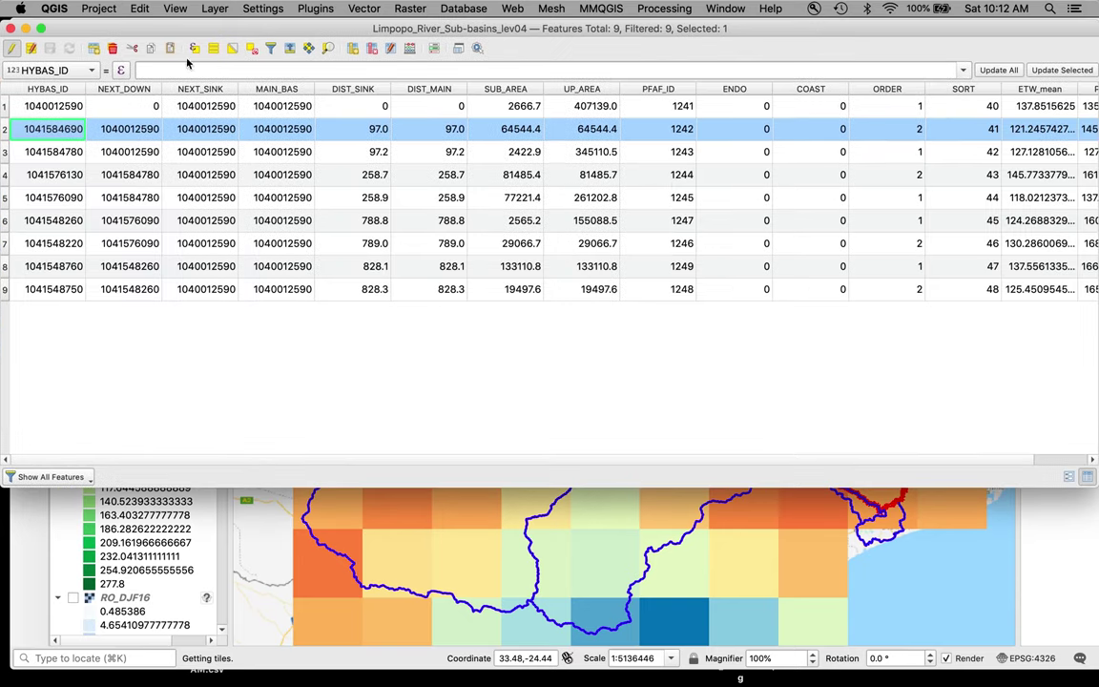
pyautogui.click(254, 48)
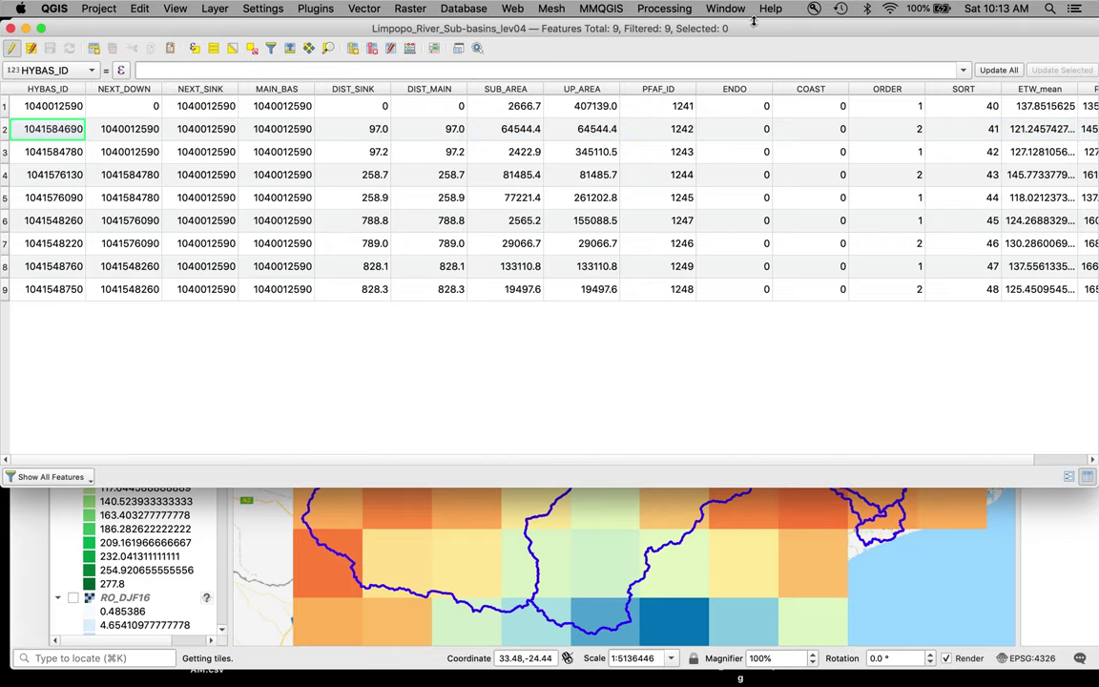
# Add a decimal field Area with length 20 and precision 2 to the sub-basins table, calculated with the expression $area
pyautogui.moveTo(761, 28); pyautogui.dragTo(719, 37)
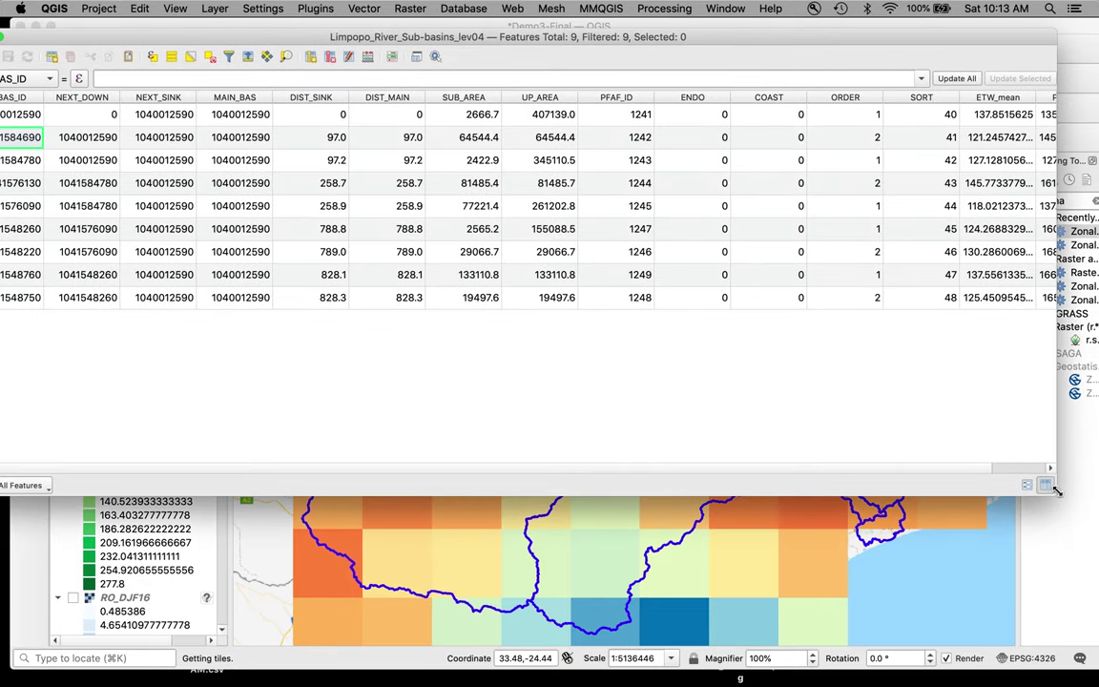
pyautogui.moveTo(1056, 489); pyautogui.dragTo(1098, 498)
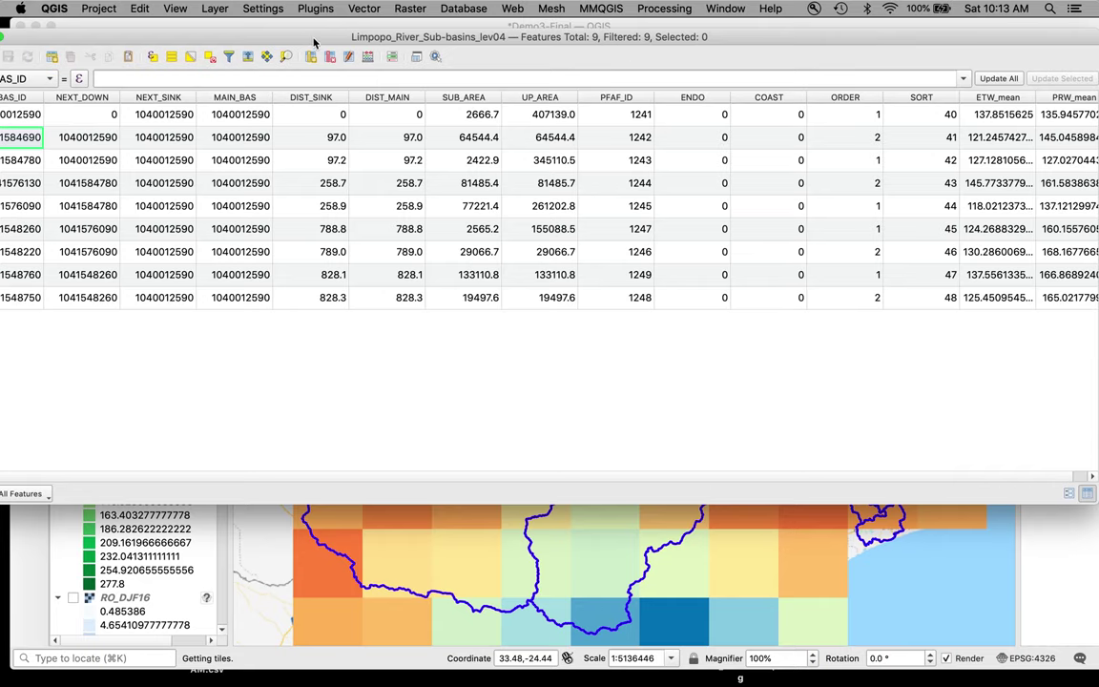
pyautogui.moveTo(286, 38); pyautogui.dragTo(378, 37)
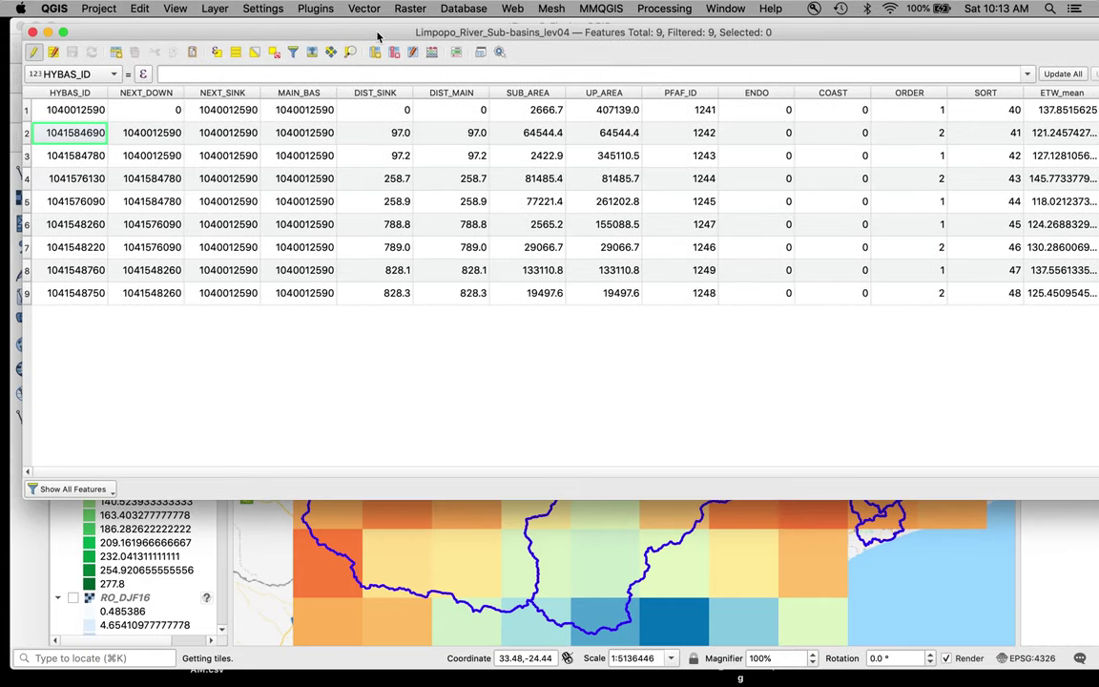
pyautogui.click(432, 53)
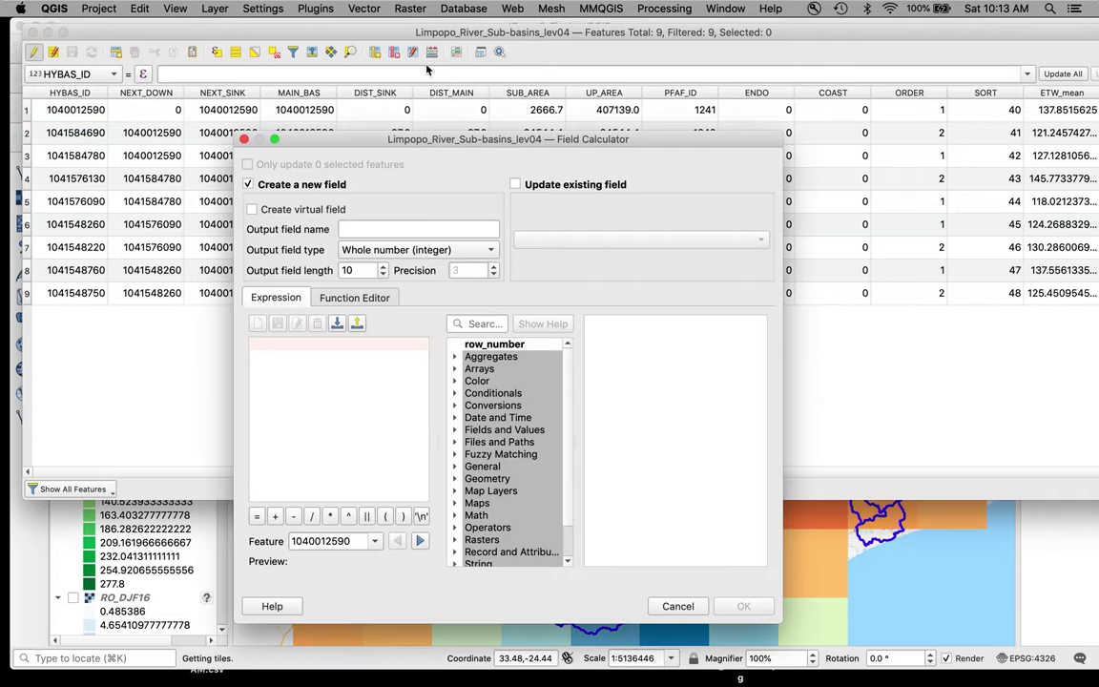
pyautogui.click(377, 250)
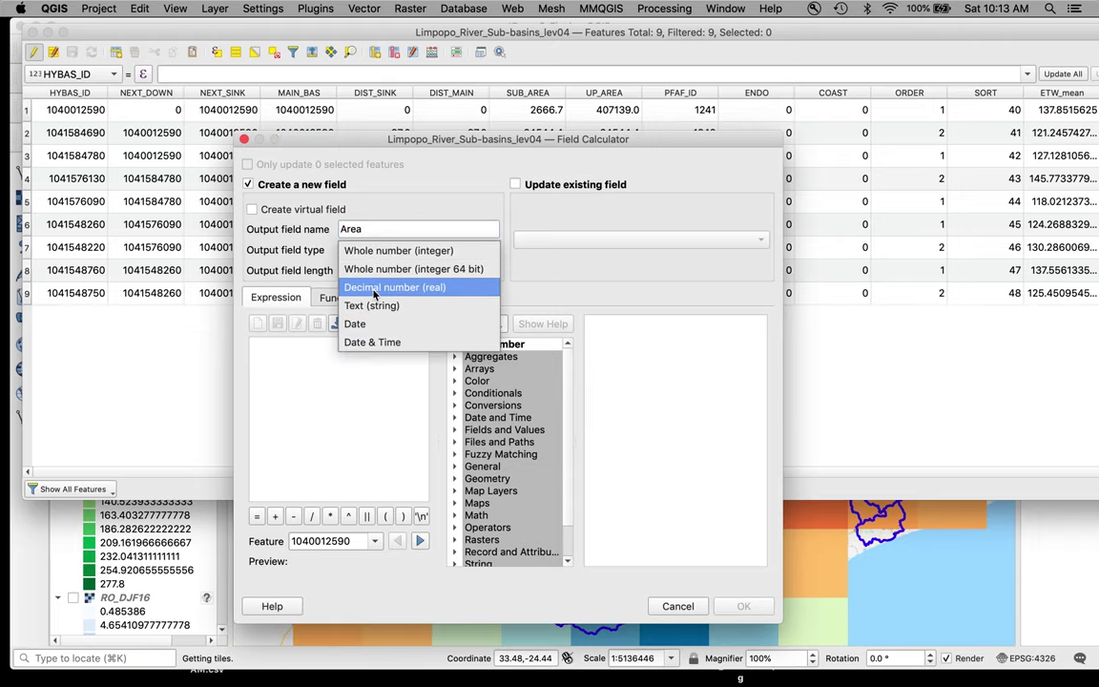
pyautogui.click(374, 290)
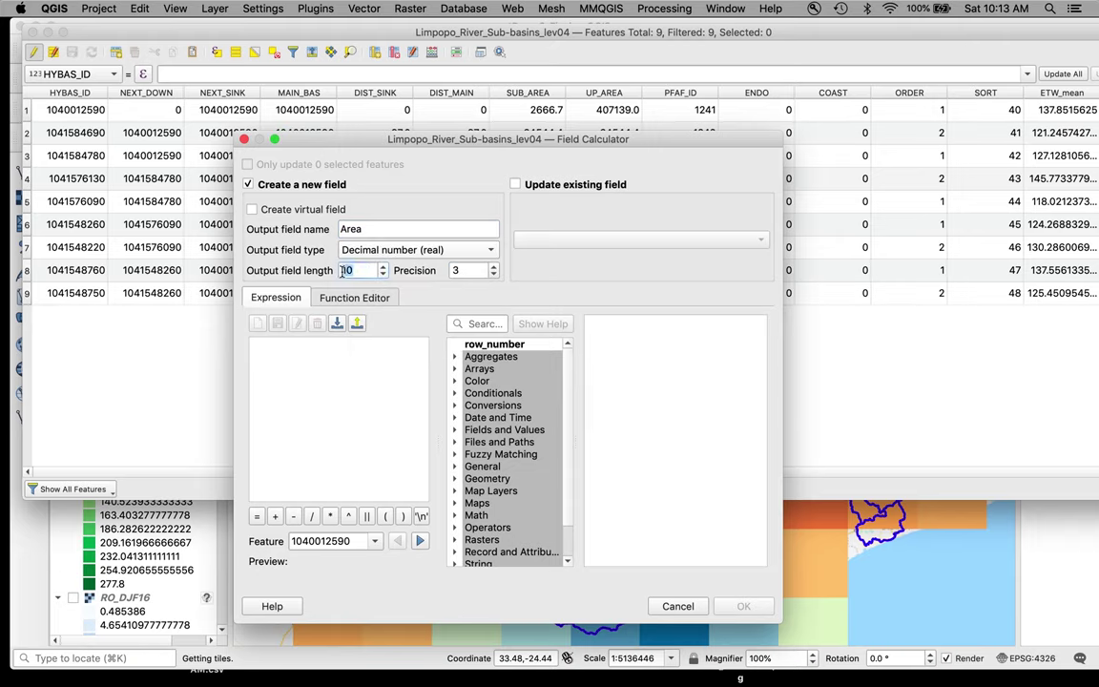
pyautogui.write('20')
pyautogui.click(494, 274)
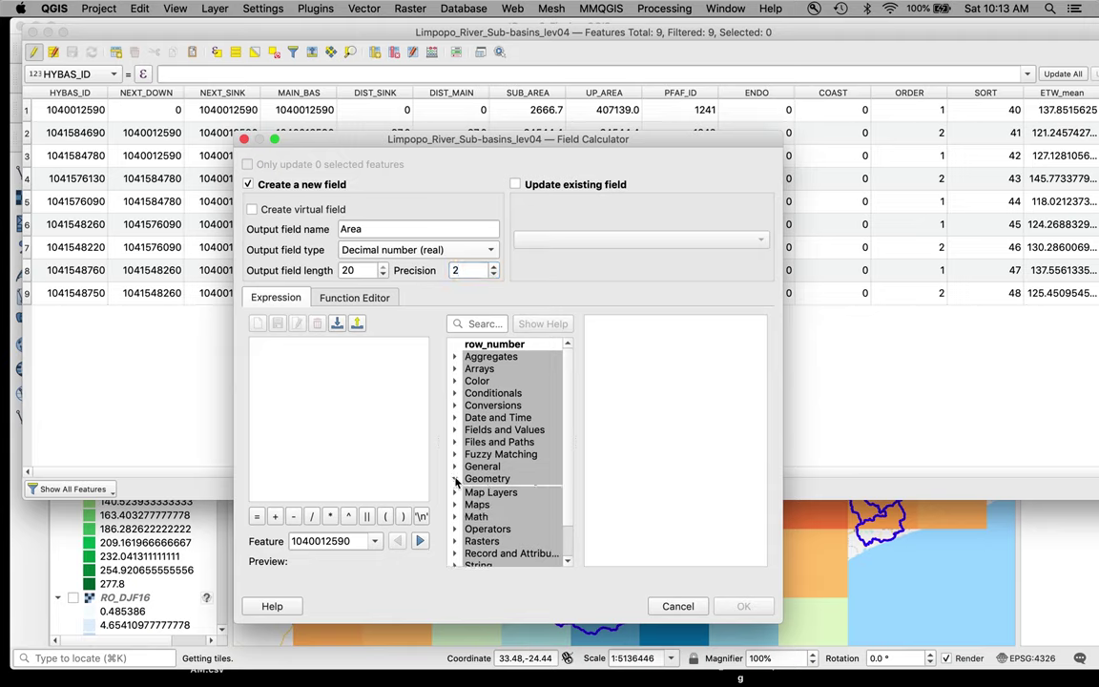
pyautogui.click(455, 479)
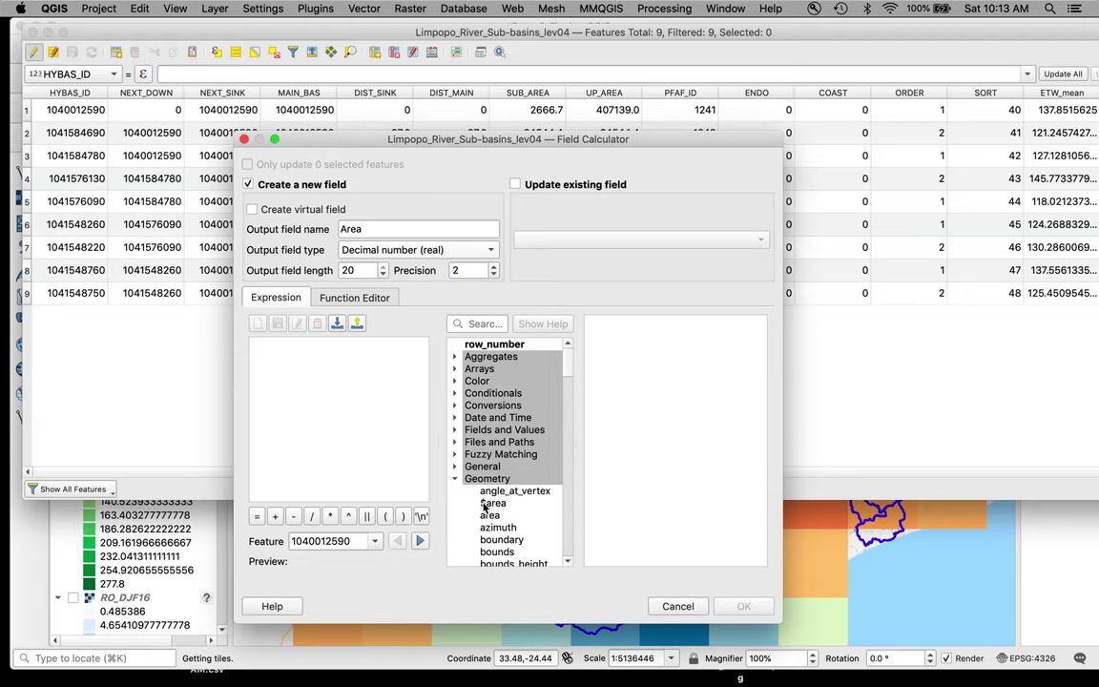
pyautogui.doubleClick(492, 503)
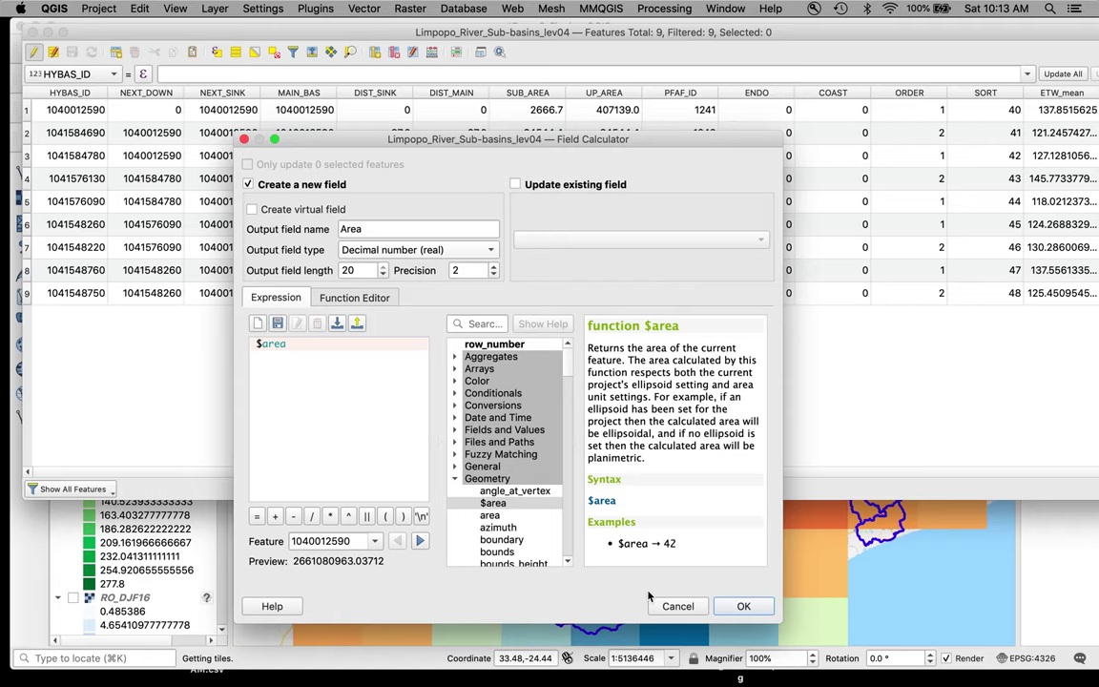
pyautogui.click(741, 606)
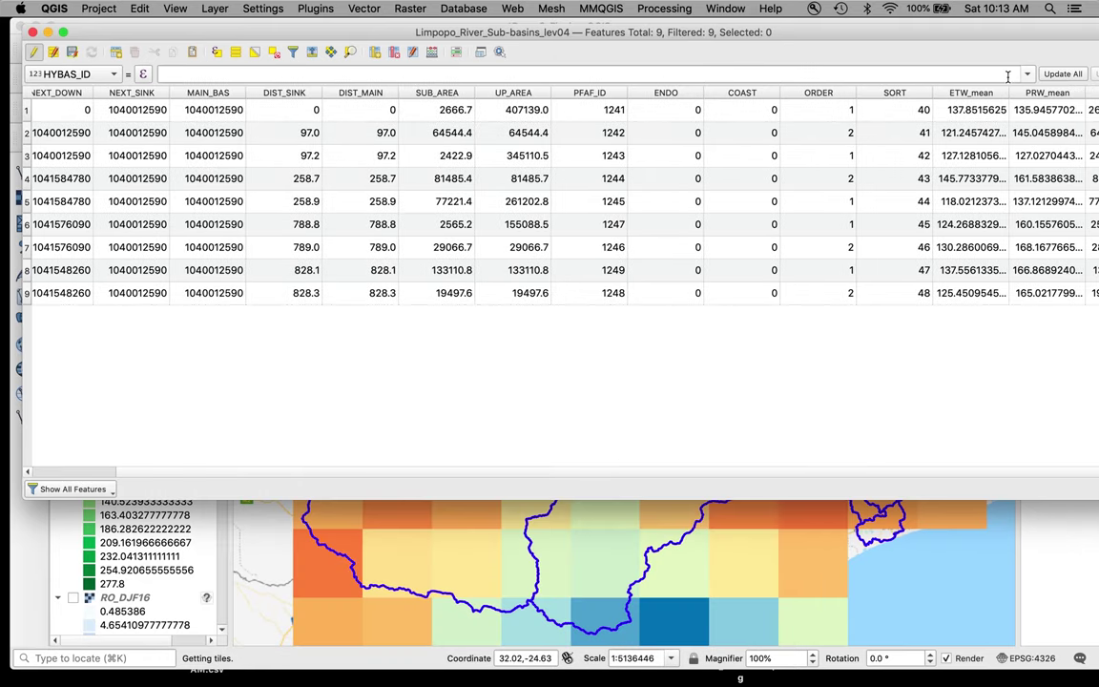
# Check the Area column, save the edits to the sub-basins layer and close its attribute table
pyautogui.moveTo(910, 33); pyautogui.dragTo(796, 50)
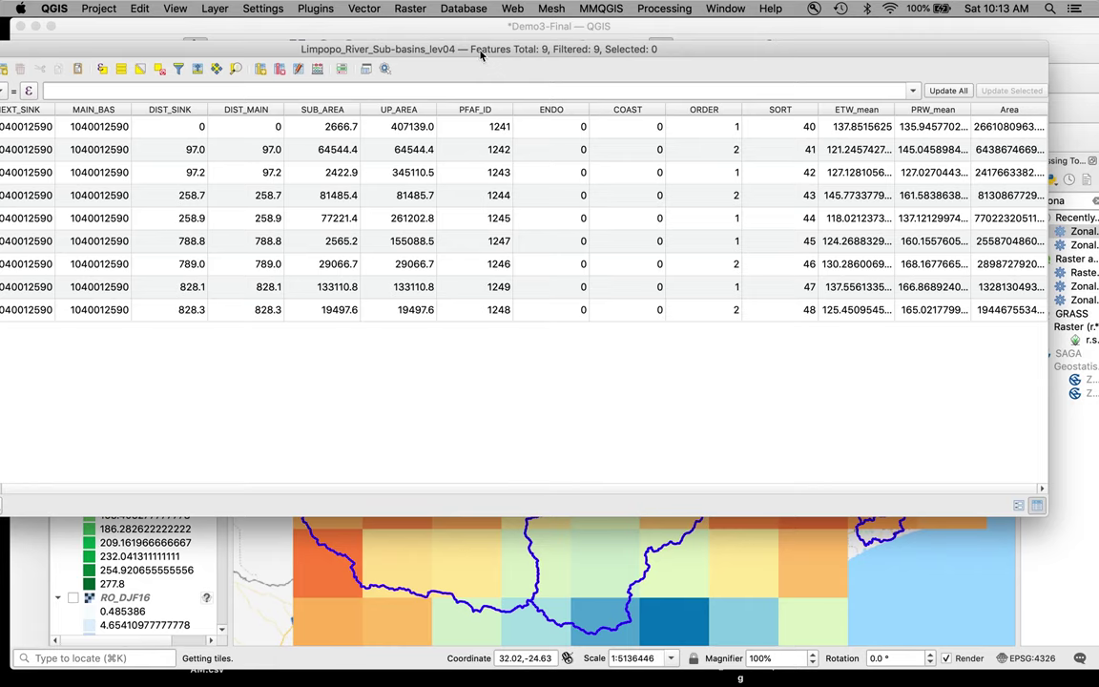
pyautogui.moveTo(480, 50); pyautogui.dragTo(698, 37)
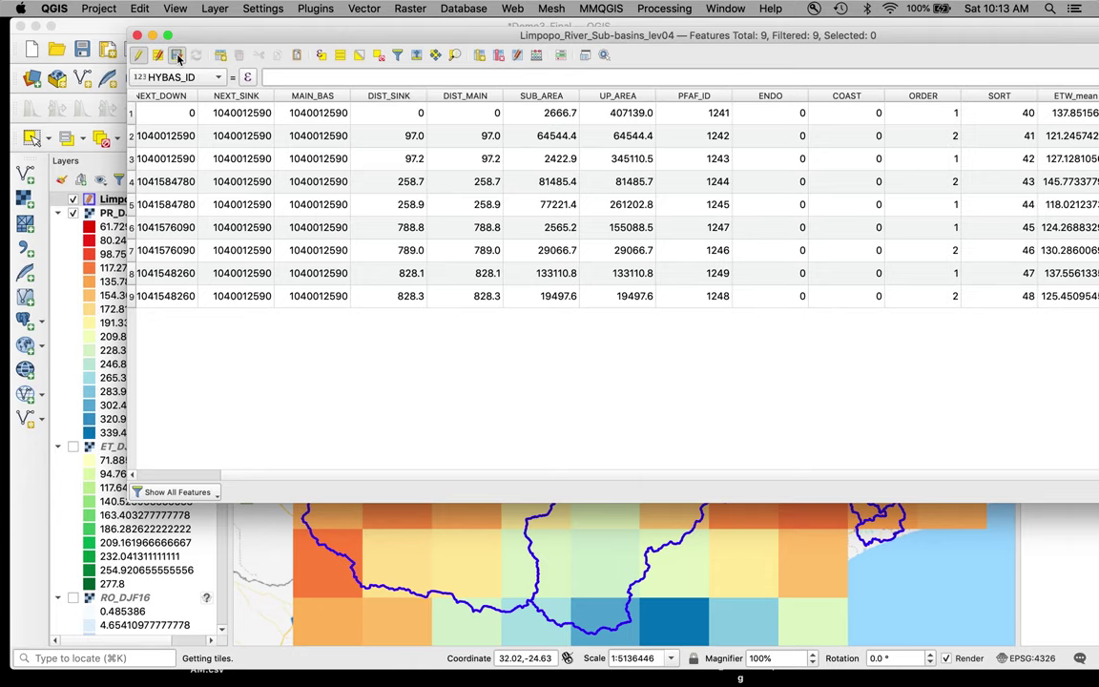
pyautogui.hscroll(-3, 164, 54)
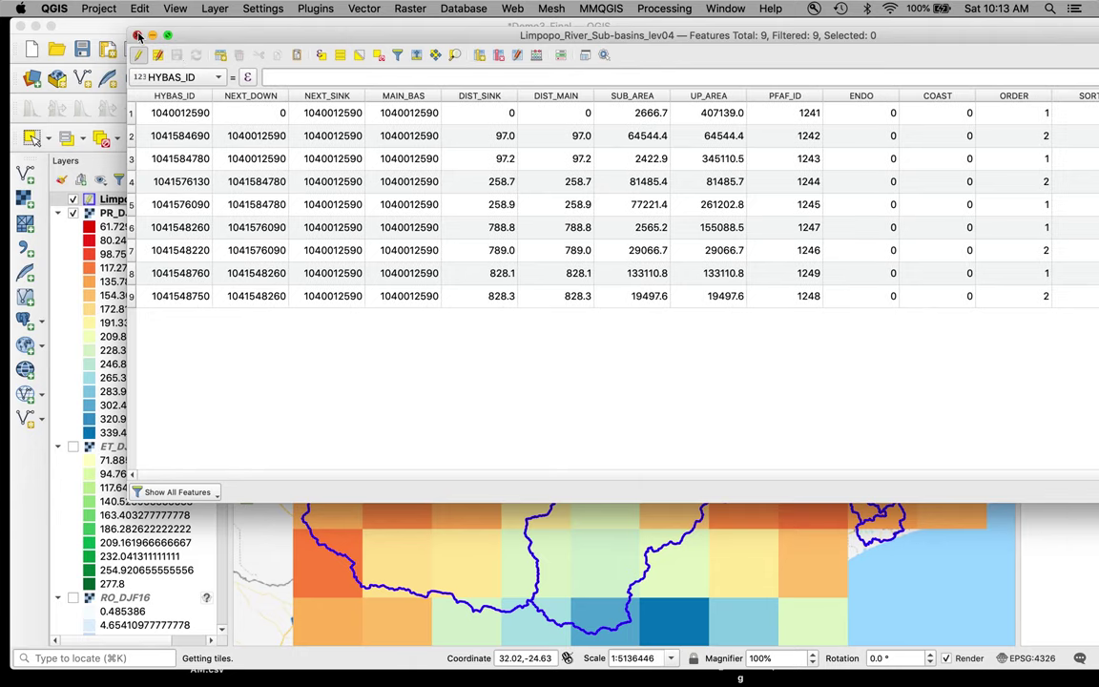
pyautogui.click(137, 36)
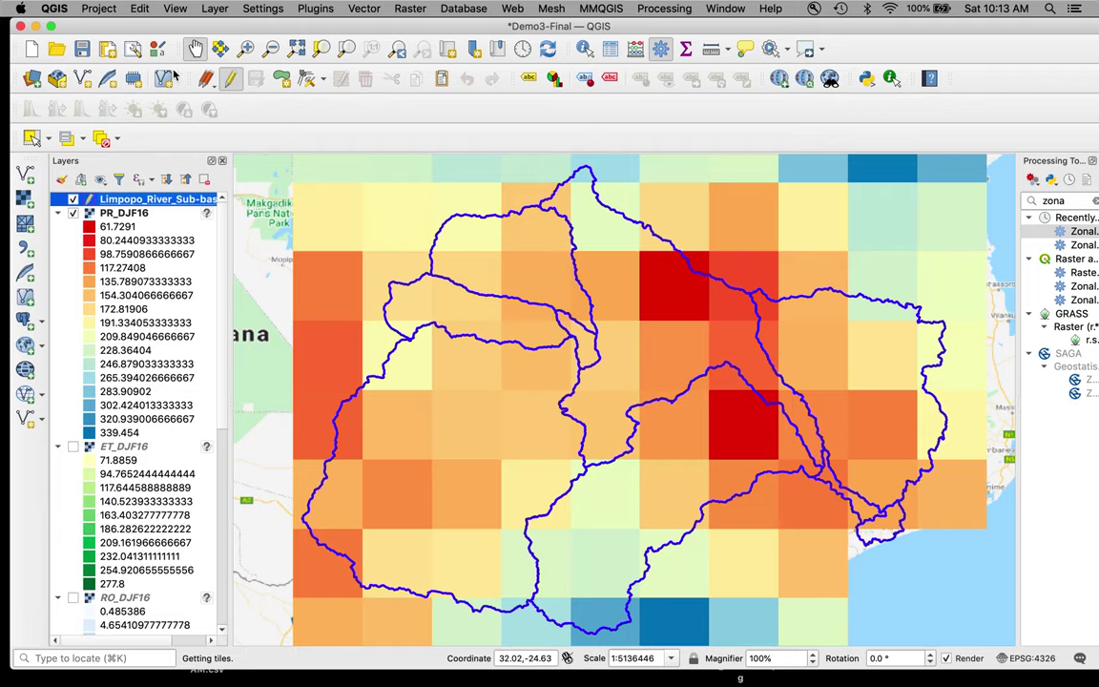
# Export the Limpopo sub-basins layer to the Desktop as a comma-separated values file named Test
pyautogui.click(216, 8)
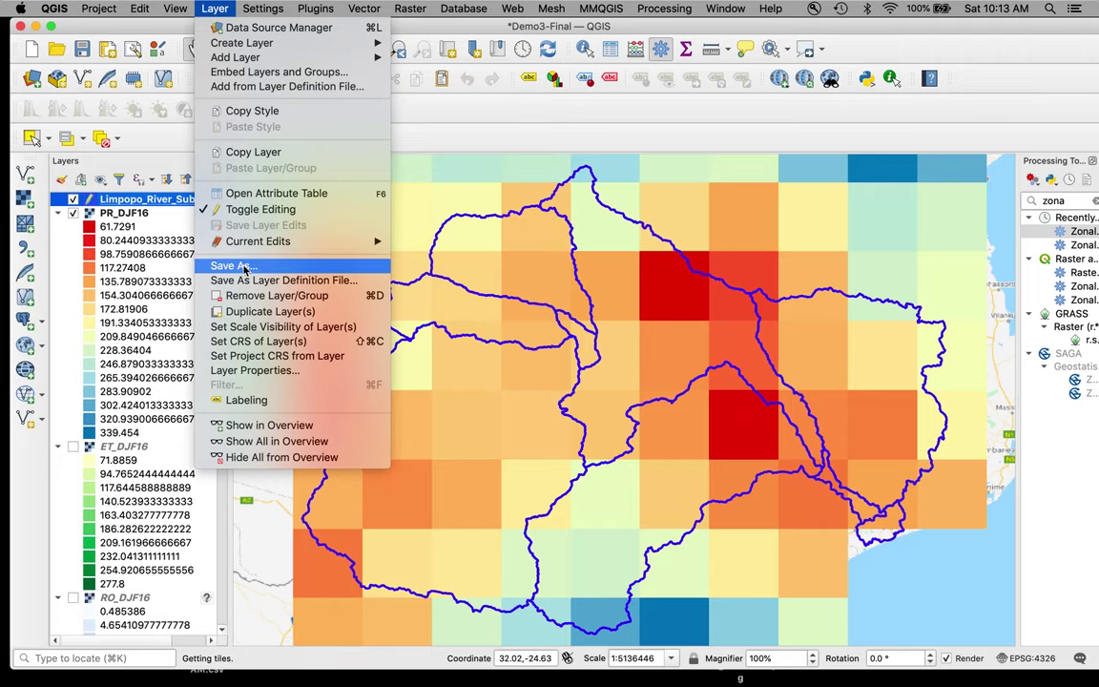
pyautogui.click(242, 267)
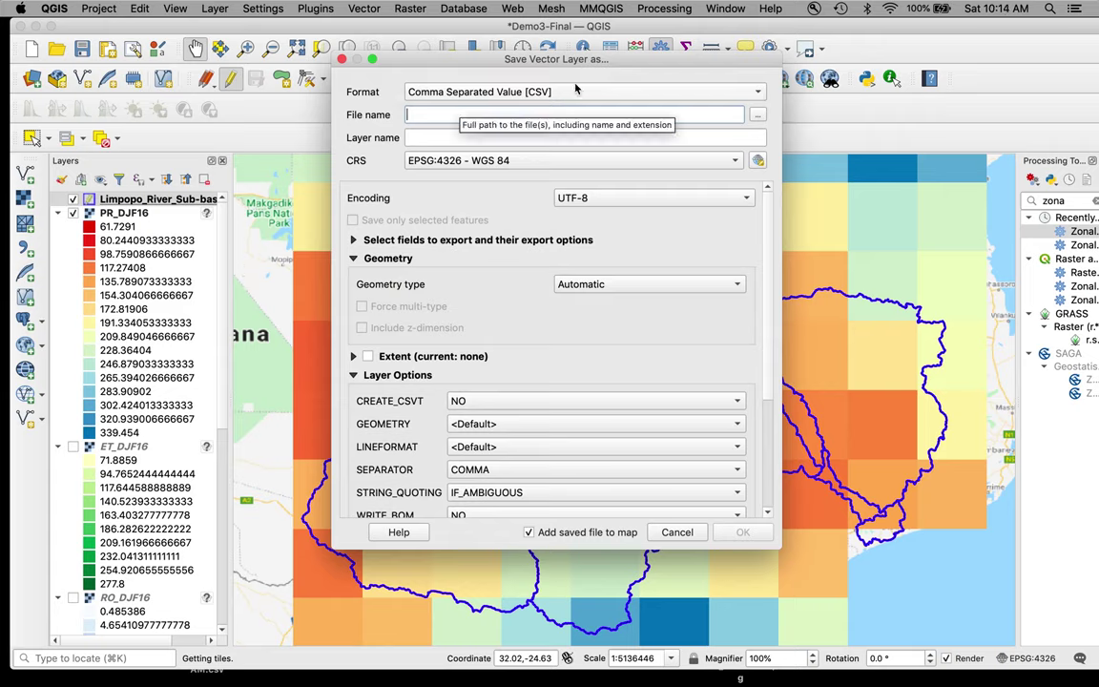
pyautogui.click(758, 120)
pyautogui.write('Test')
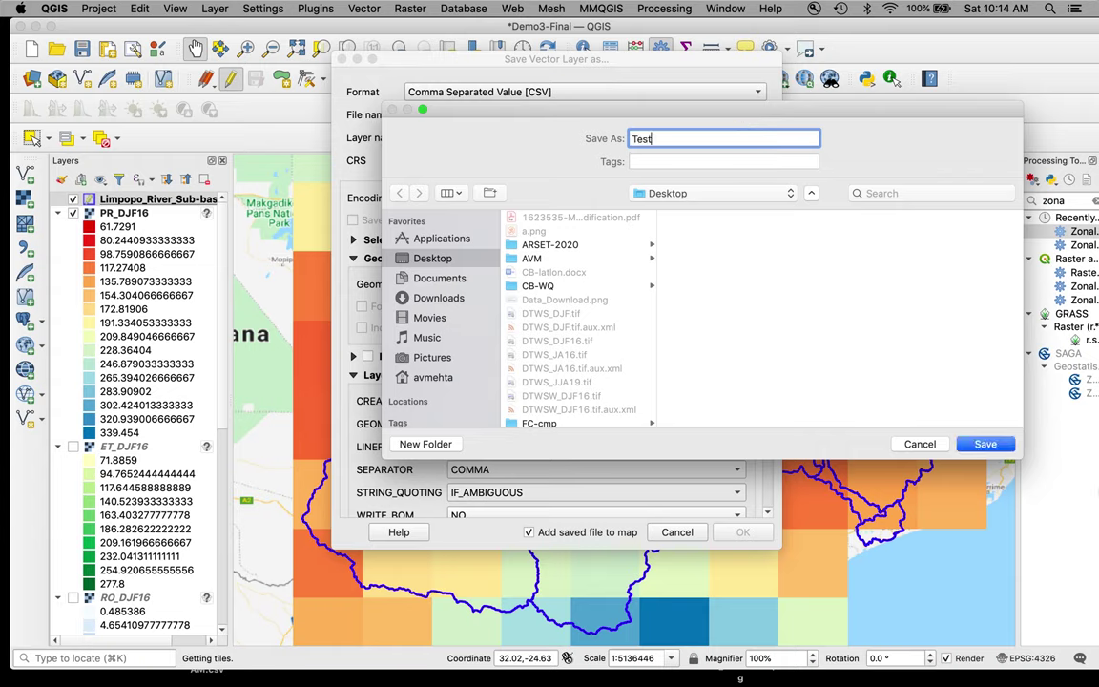
pyautogui.click(987, 445)
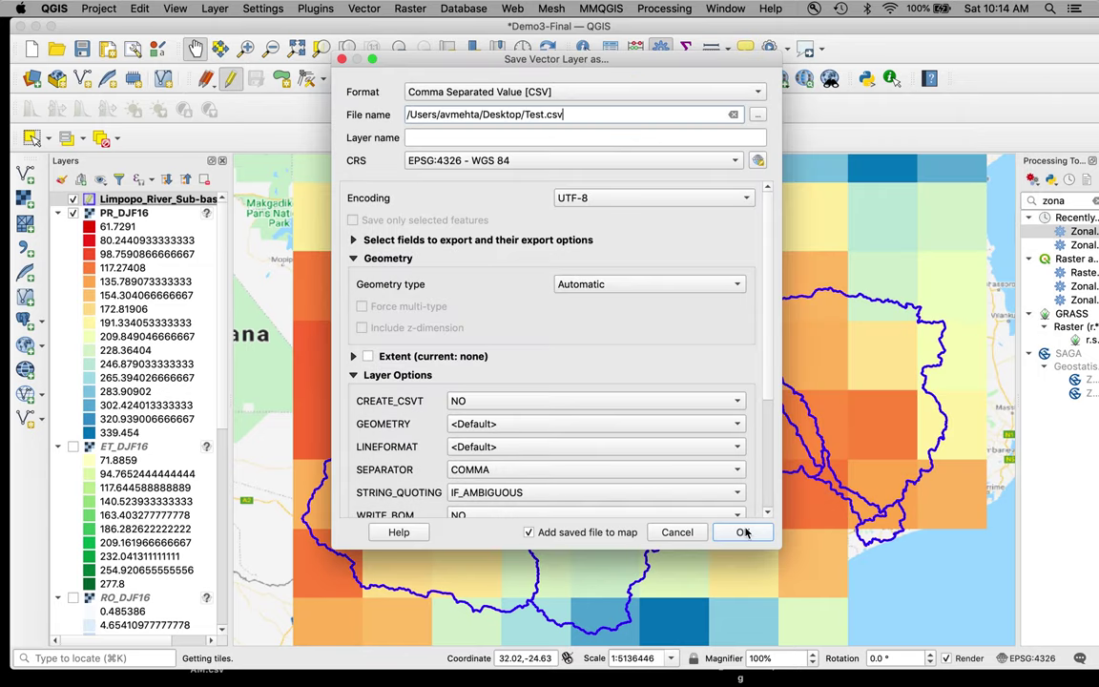
pyautogui.click(743, 533)
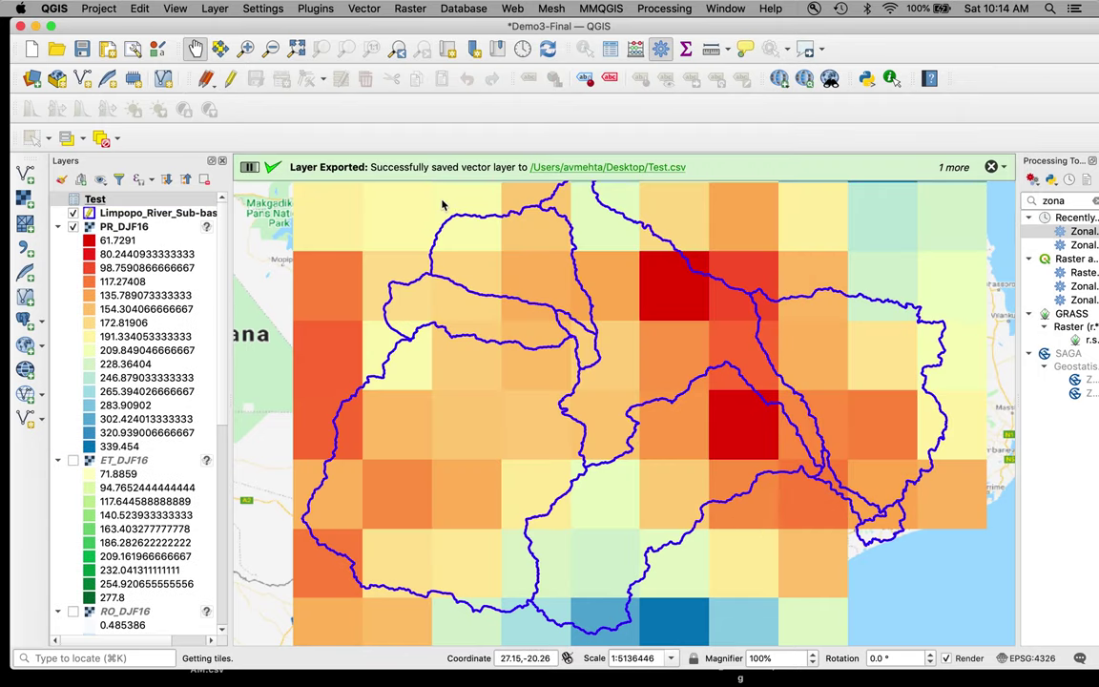
# In the Limpopo_GLDAS16_1 workbook in Excel, average the PRW_mean values in O2:O10, check the resulting formula and undo the calculation
pyautogui.moveTo(1016, 667)
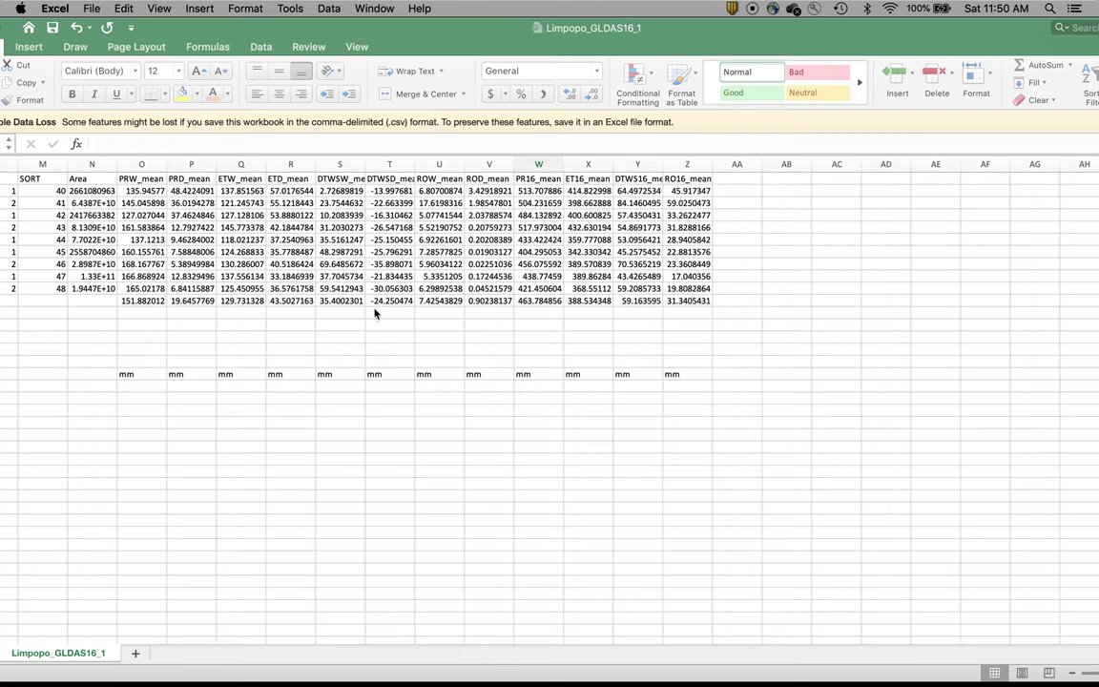
pyautogui.click(149, 193)
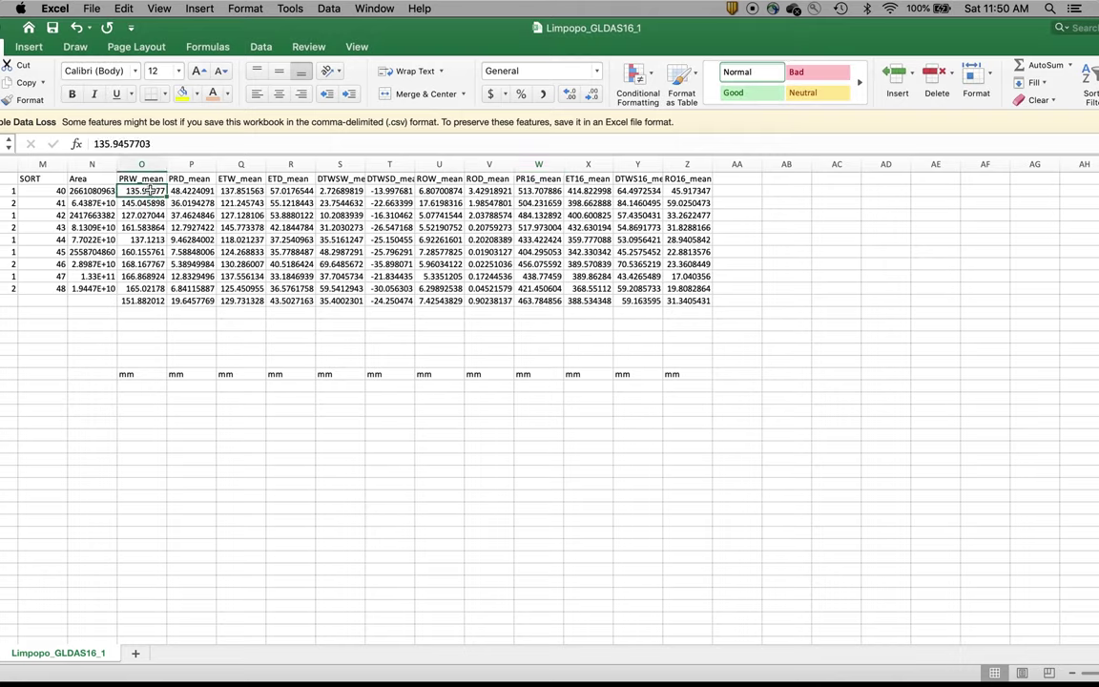
pyautogui.keyDown('shift'); pyautogui.click(140, 283); pyautogui.keyUp('shift')
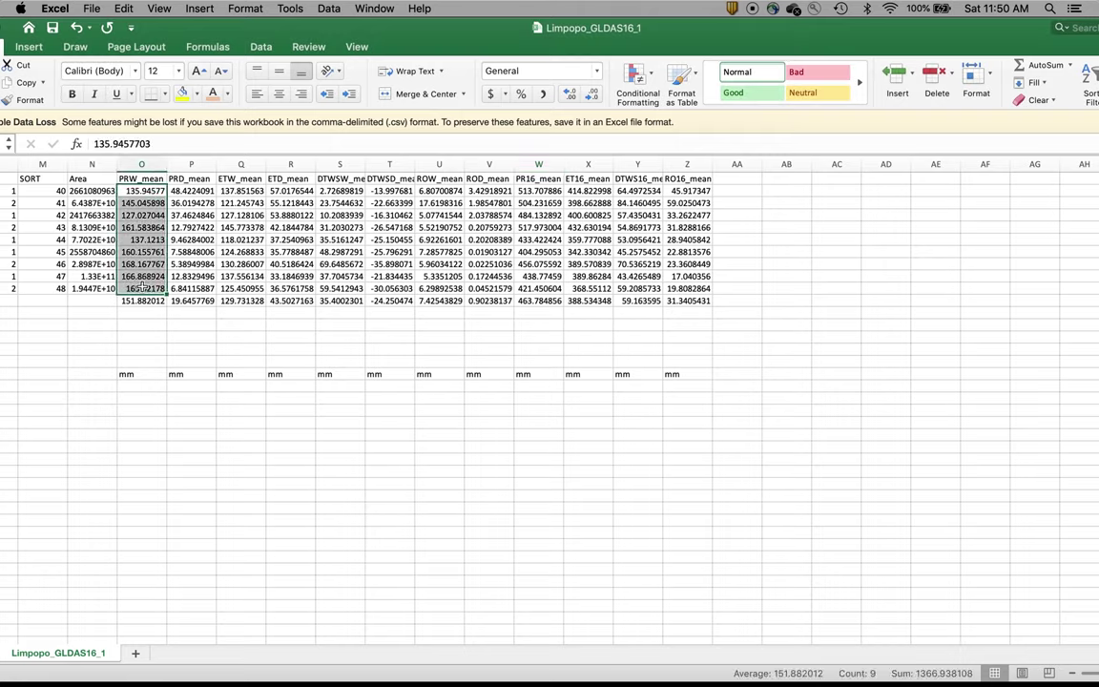
pyautogui.click(1070, 66)
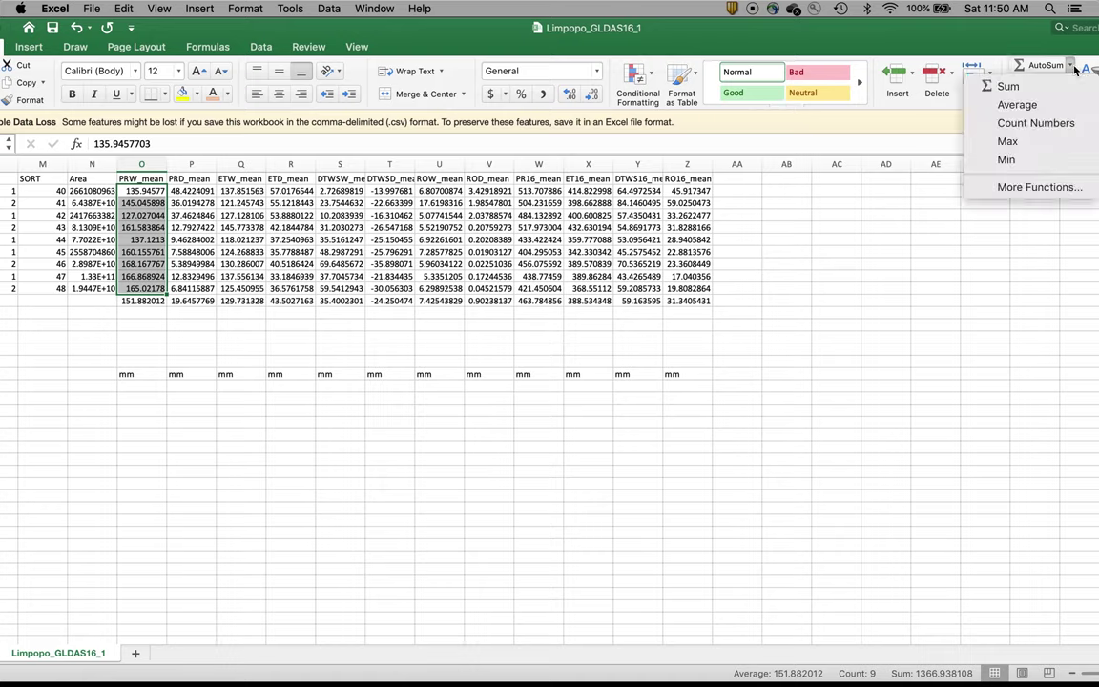
pyautogui.click(1017, 105)
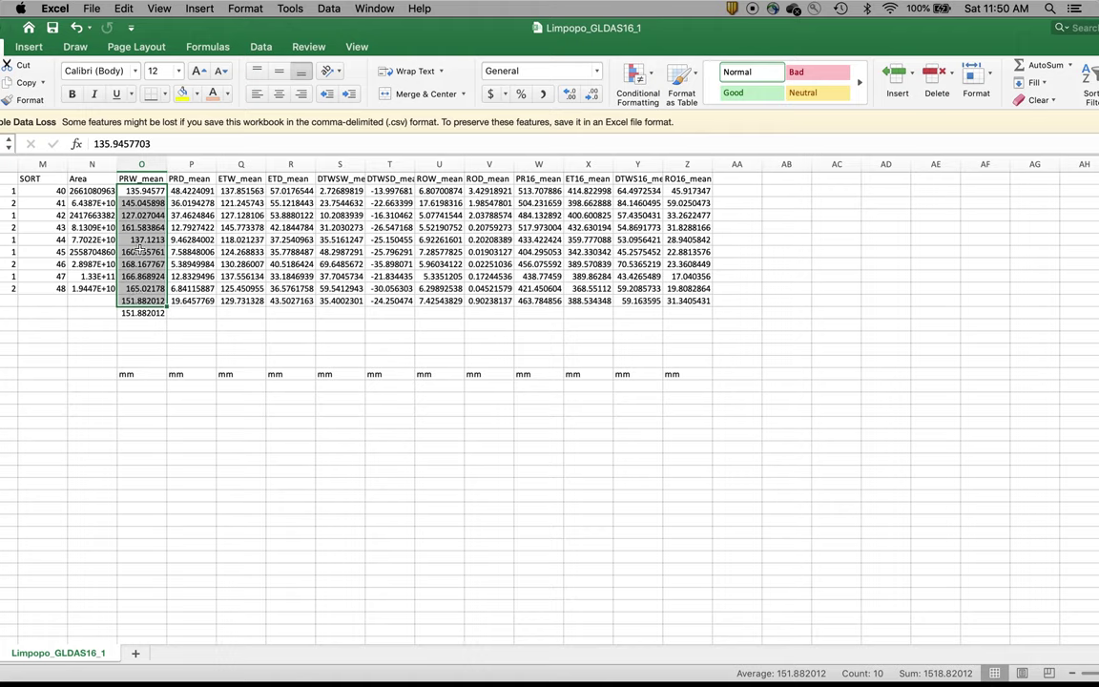
pyautogui.click(141, 313)
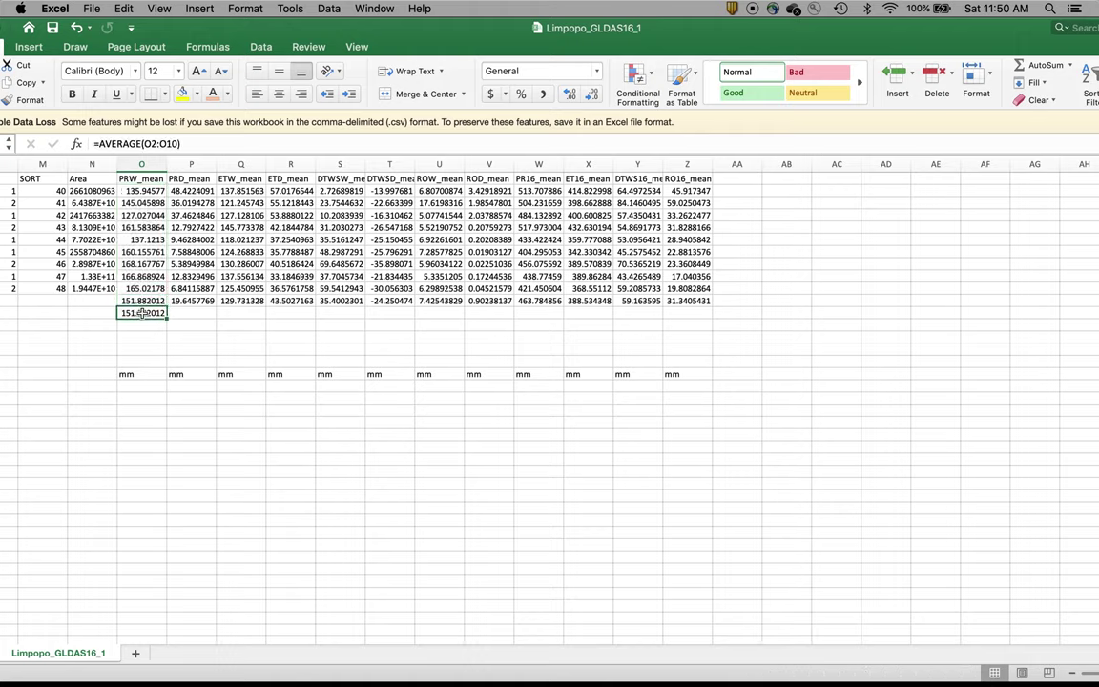
pyautogui.press('super+z')
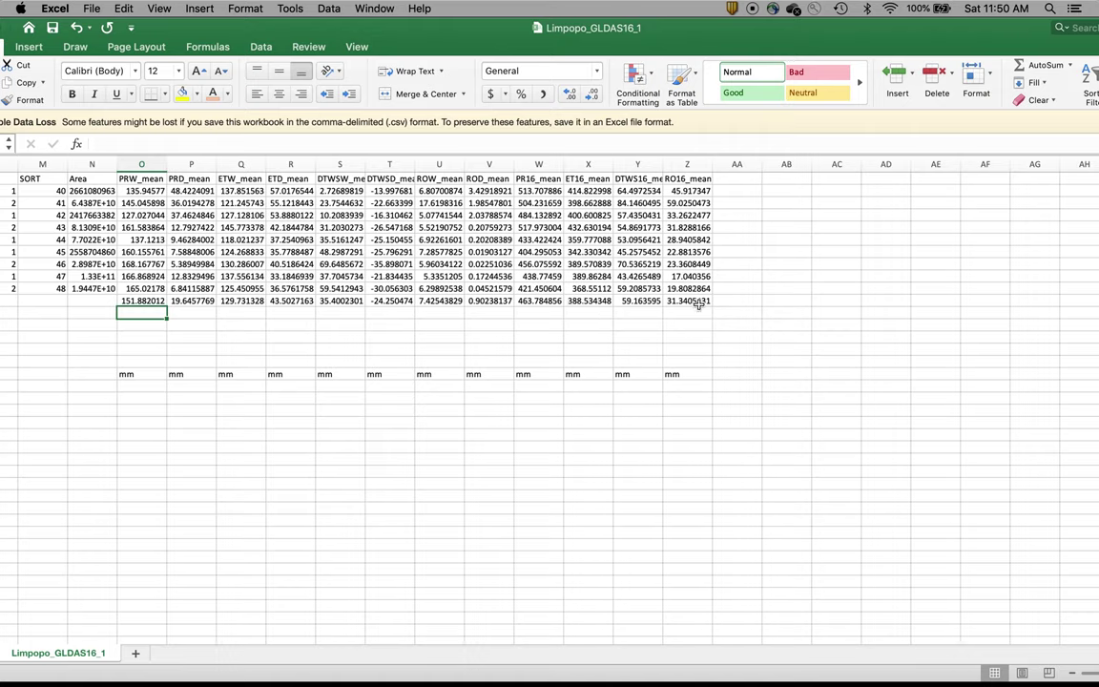
# Add a column headed PRWm3 in AA1 and enter the formula =N2*O2*0.001 in AA2
pyautogui.click(727, 178)
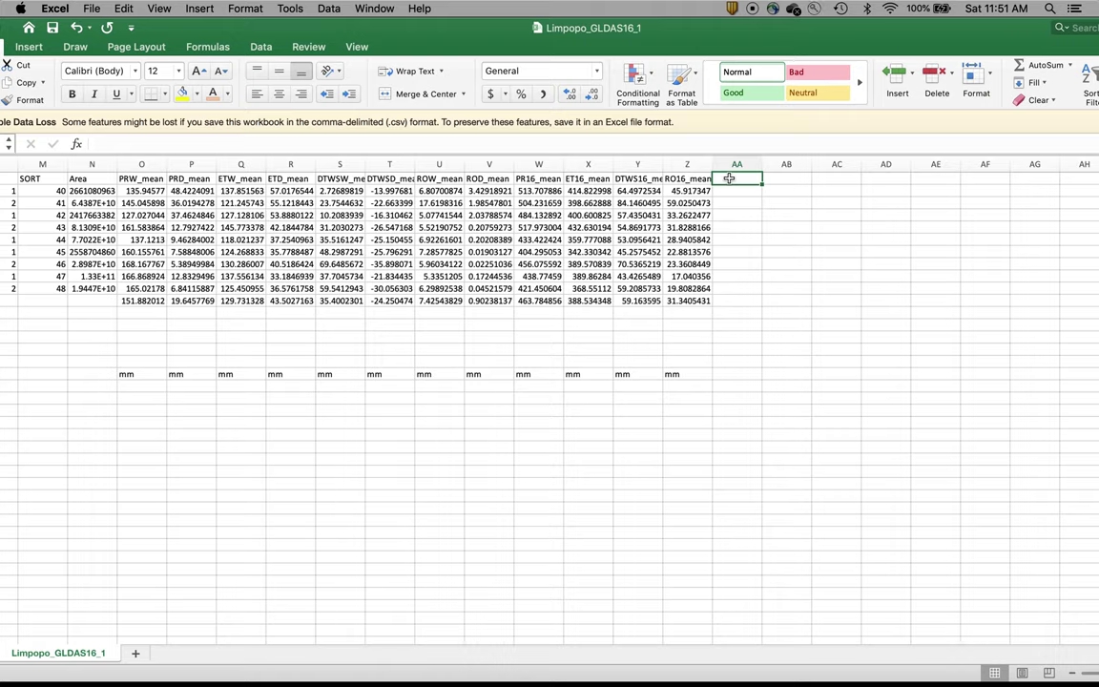
pyautogui.write('PRW')
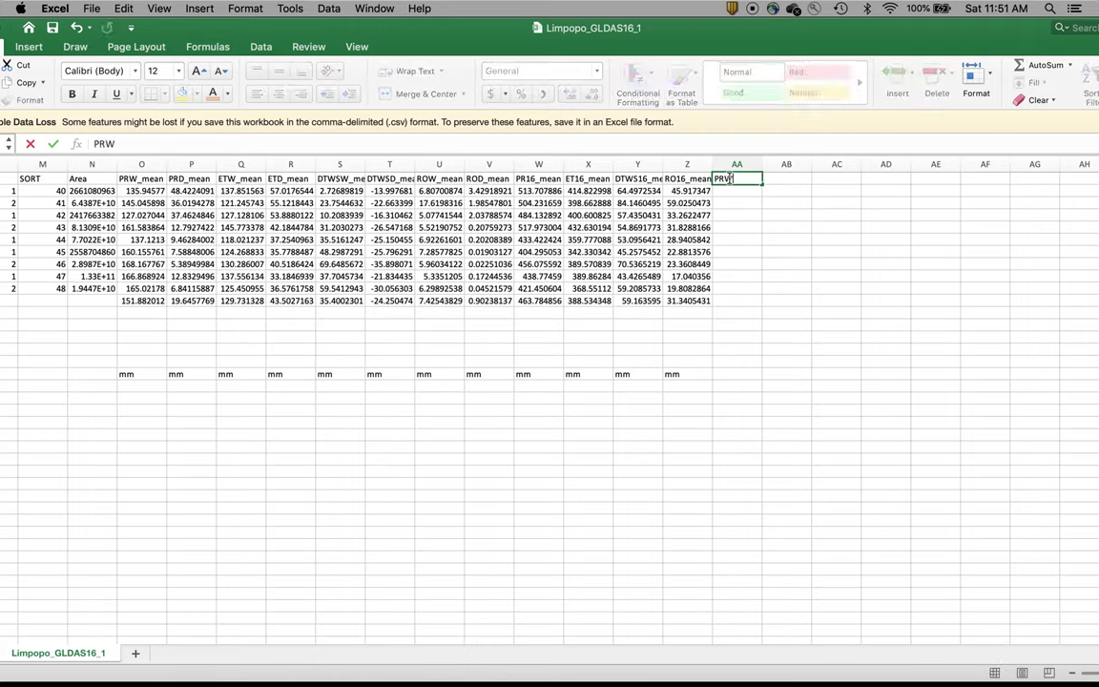
pyautogui.write('m3')
pyautogui.click(735, 191)
pyautogui.write('=')
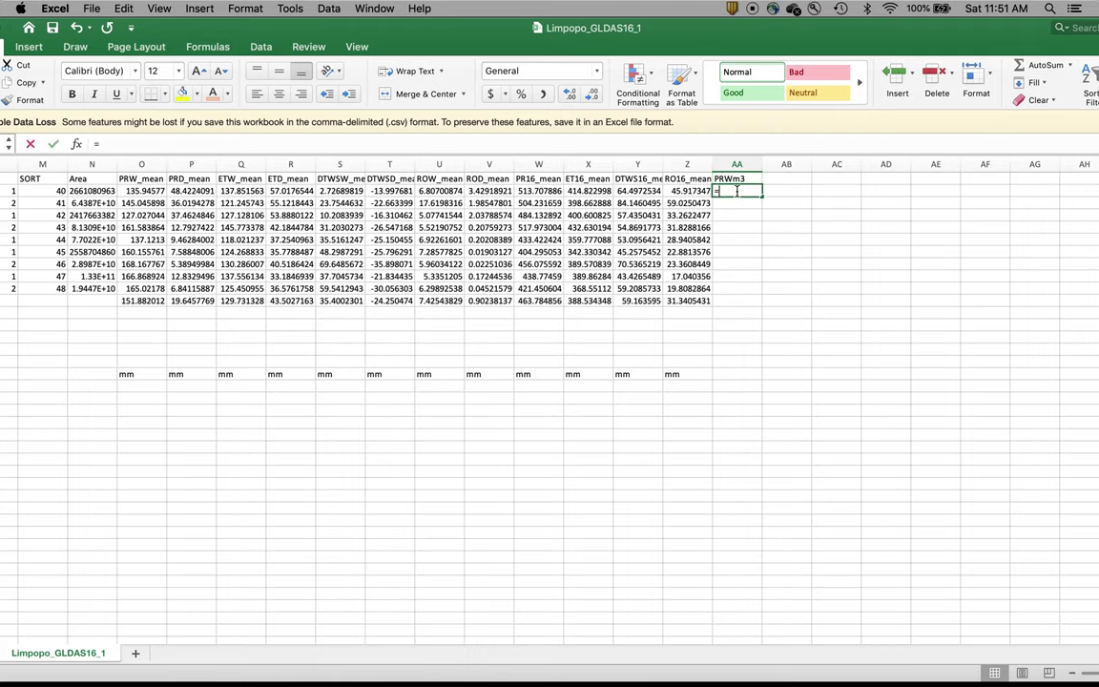
pyautogui.write('N2')
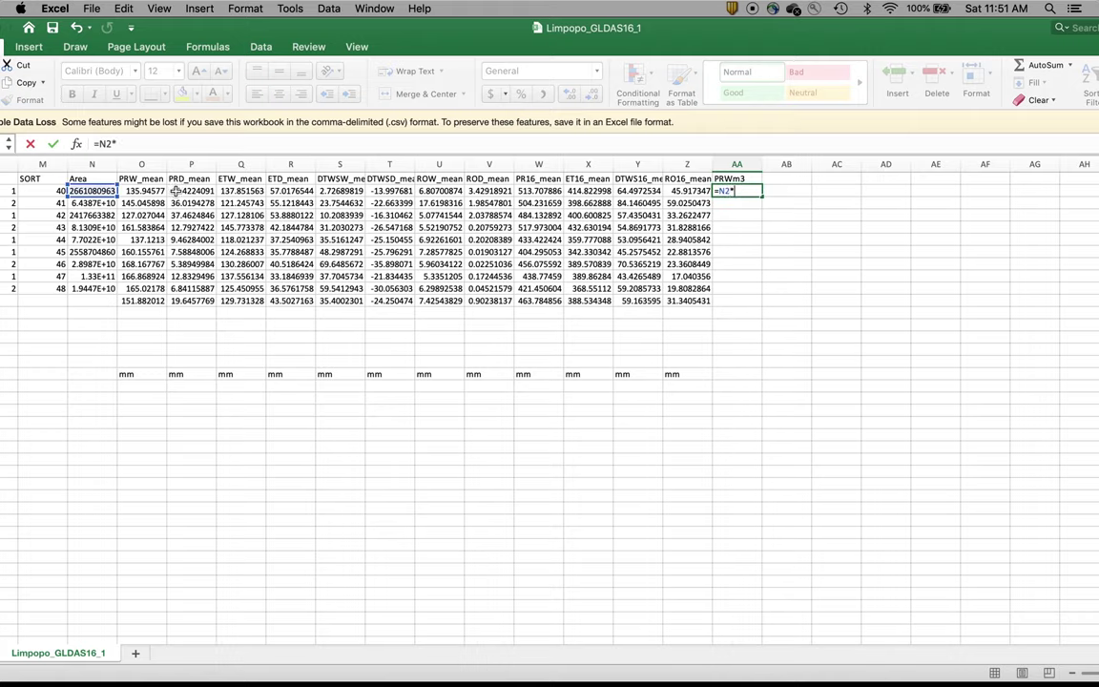
pyautogui.write('*O2')
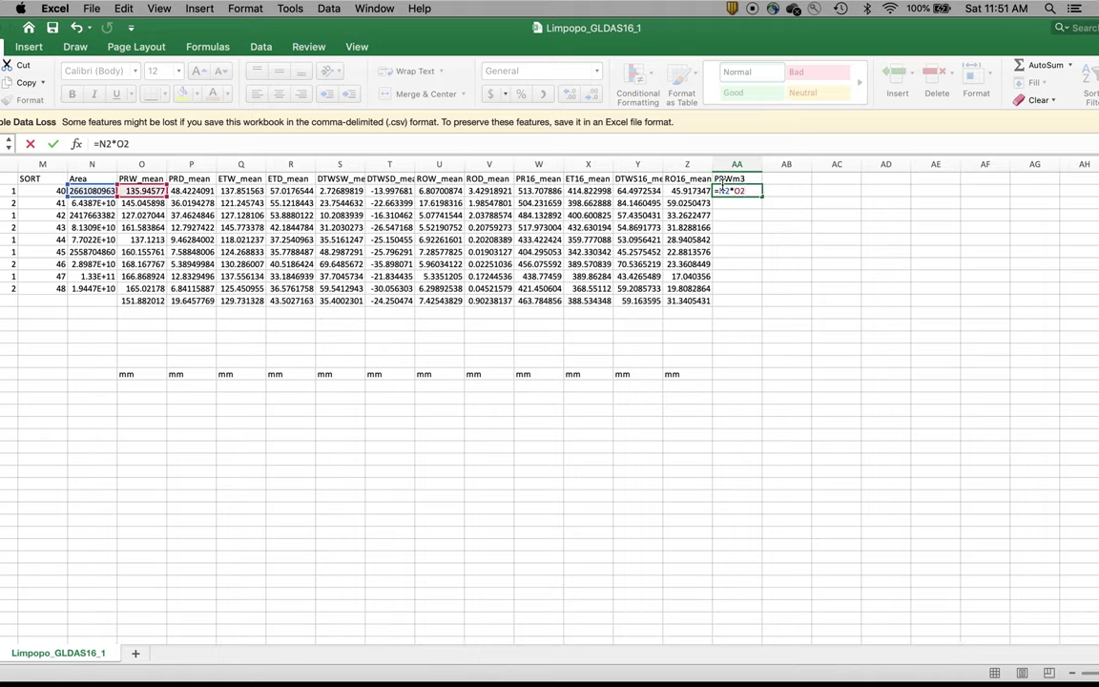
pyautogui.write('*0.001')
pyautogui.press('Return')
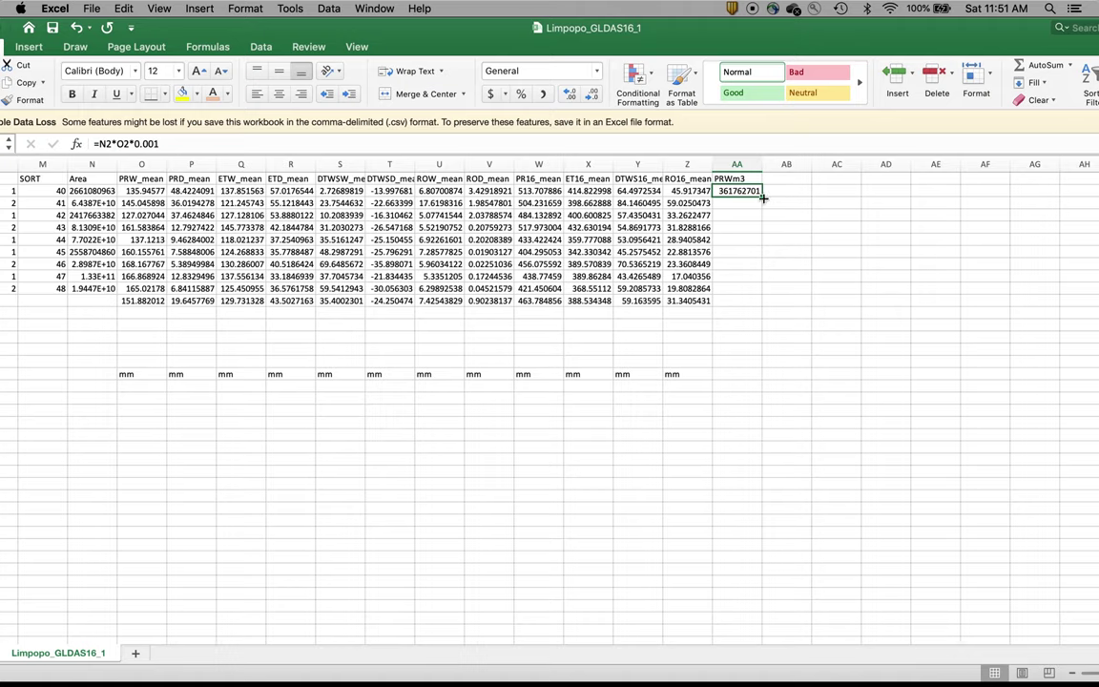
# Fill the PRWm3 formula down for all sub-basin rows and clear the surplus cell AA11
pyautogui.moveTo(759, 195); pyautogui.dragTo(761, 305)
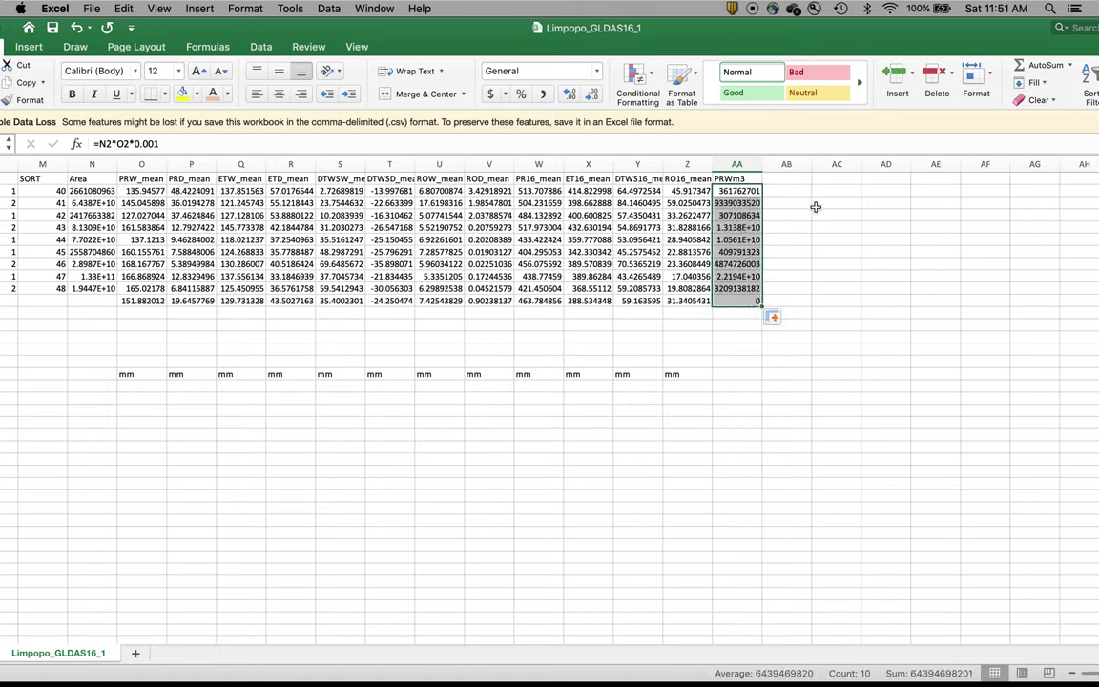
pyautogui.click(745, 301)
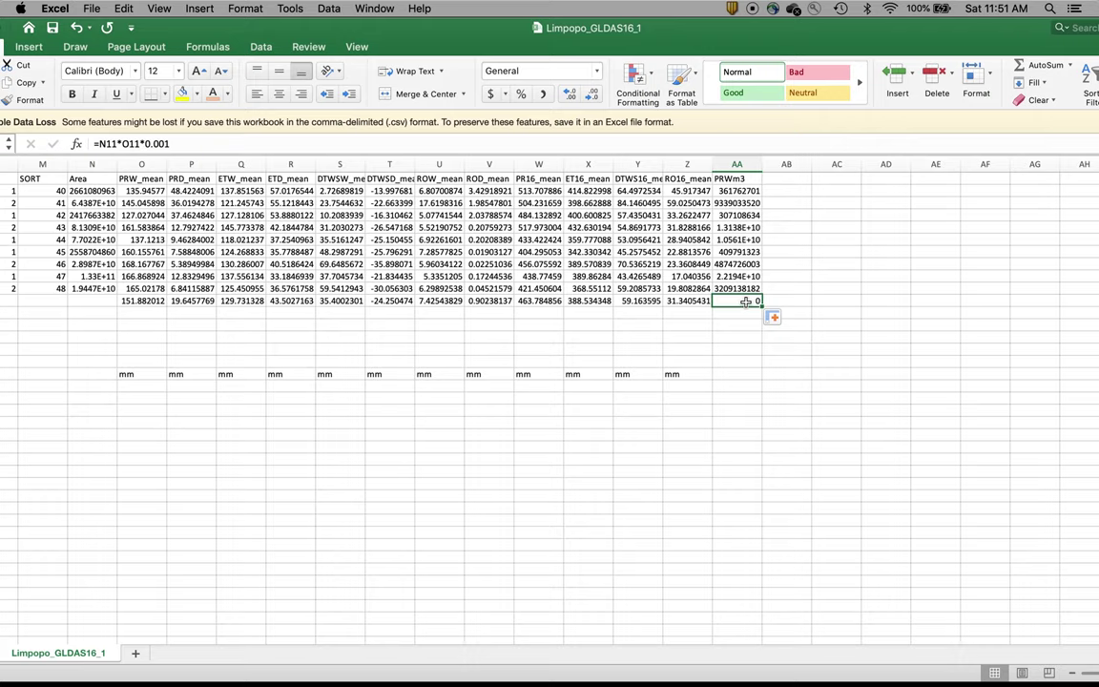
pyautogui.press('Delete')
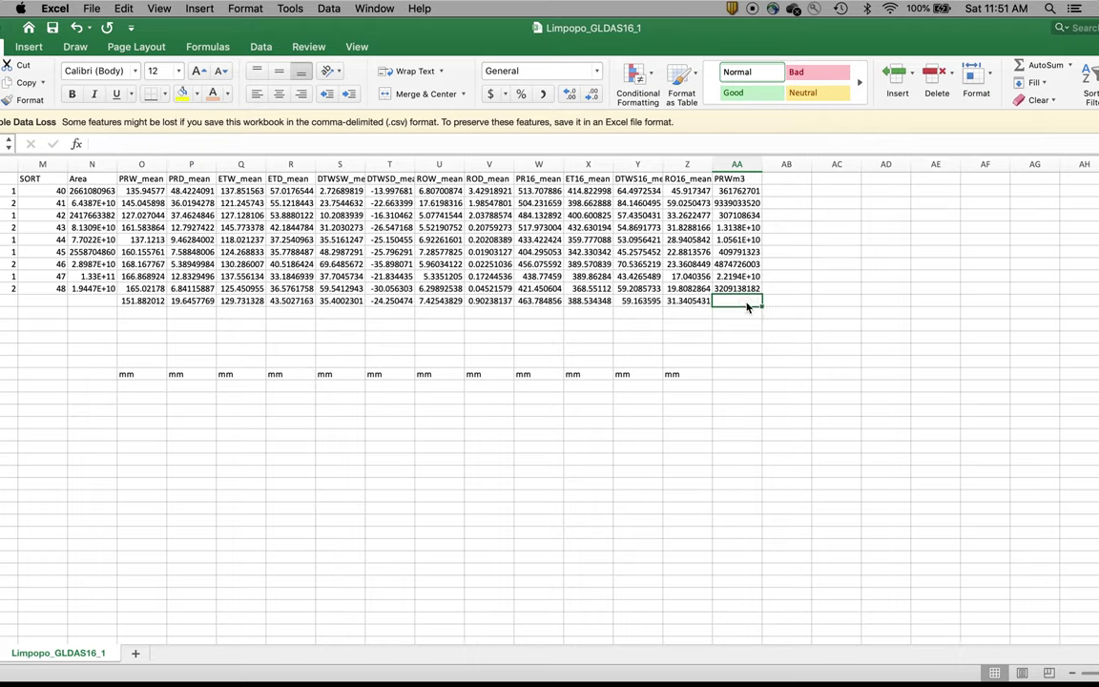
# Sum the PRWm3 values of AA2:AA10 in cell AA11 and check the formula
pyautogui.click(741, 191)
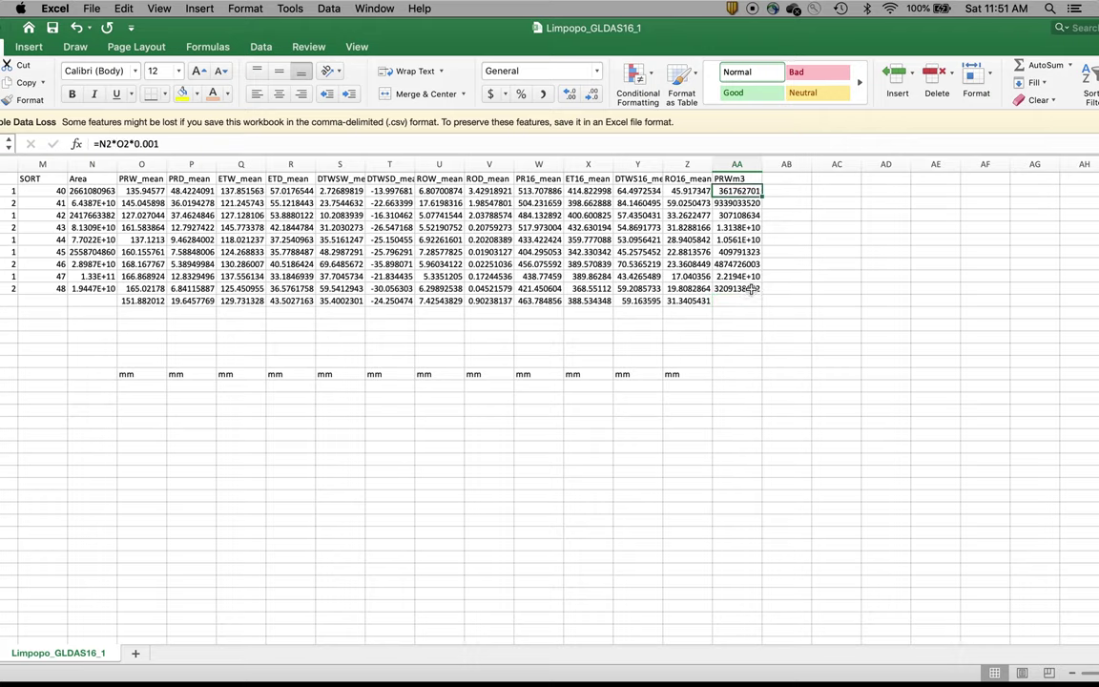
pyautogui.click(734, 301)
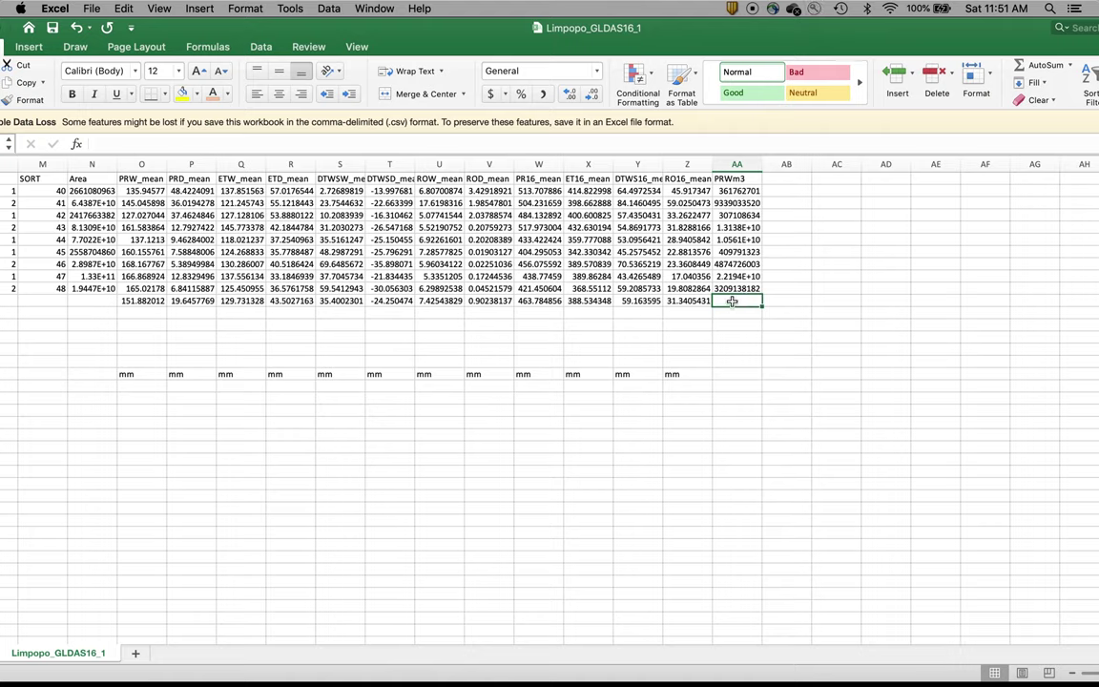
pyautogui.click(740, 191)
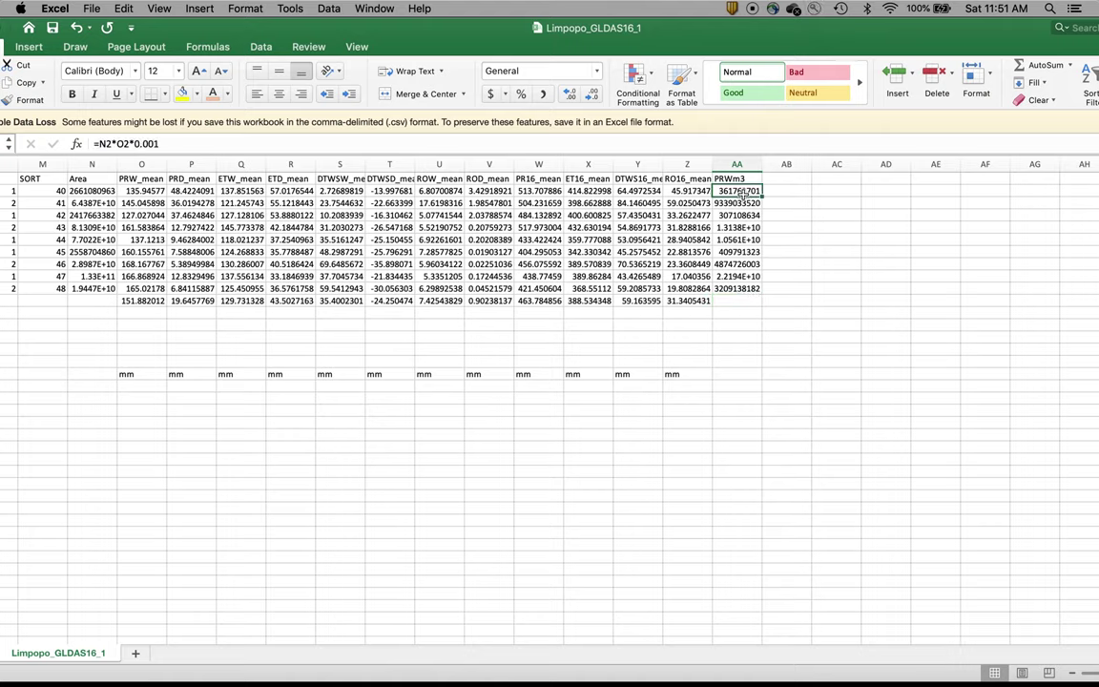
pyautogui.click(735, 288)
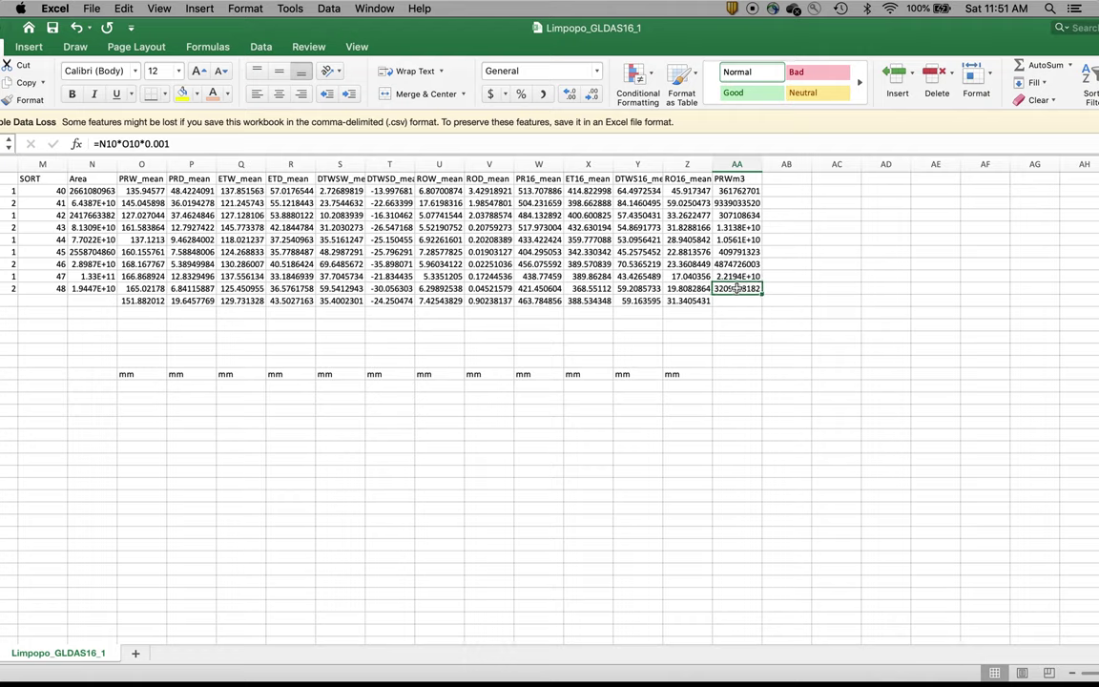
pyautogui.click(736, 191)
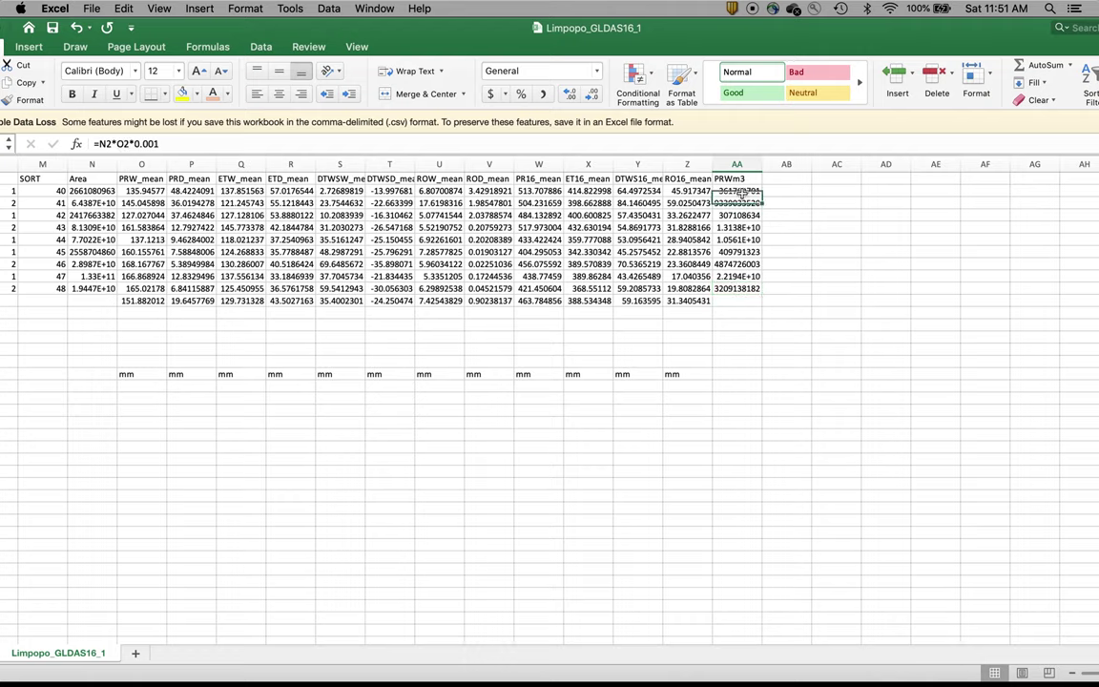
pyautogui.keyDown('shift'); pyautogui.click(736, 288); pyautogui.keyUp('shift')
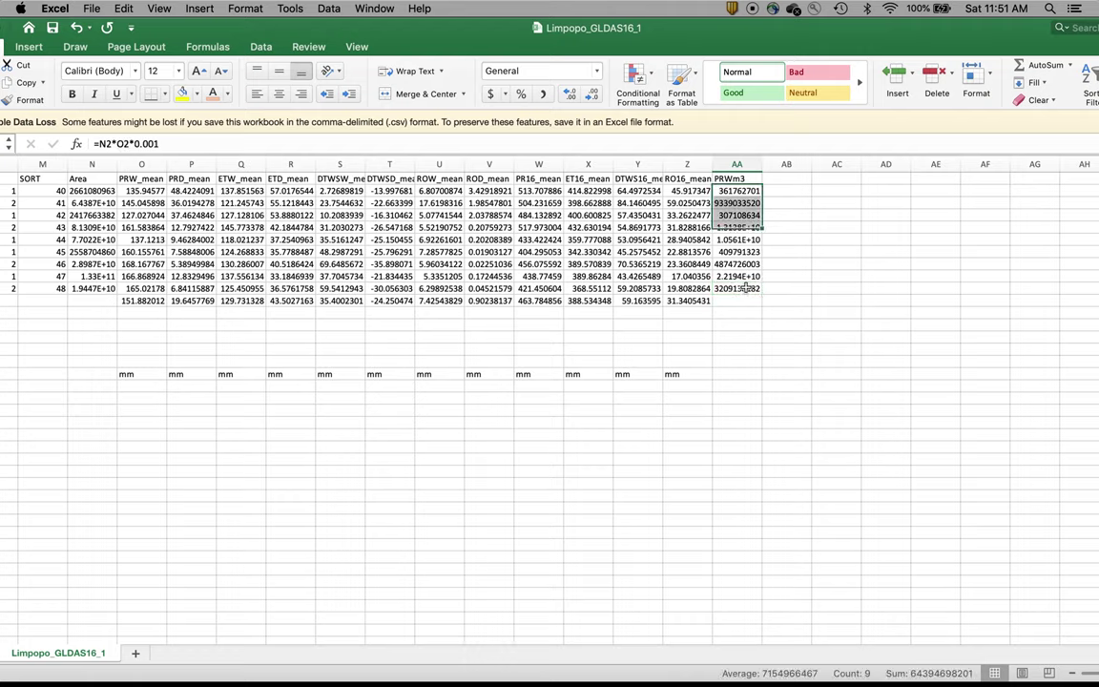
pyautogui.click(1070, 65)
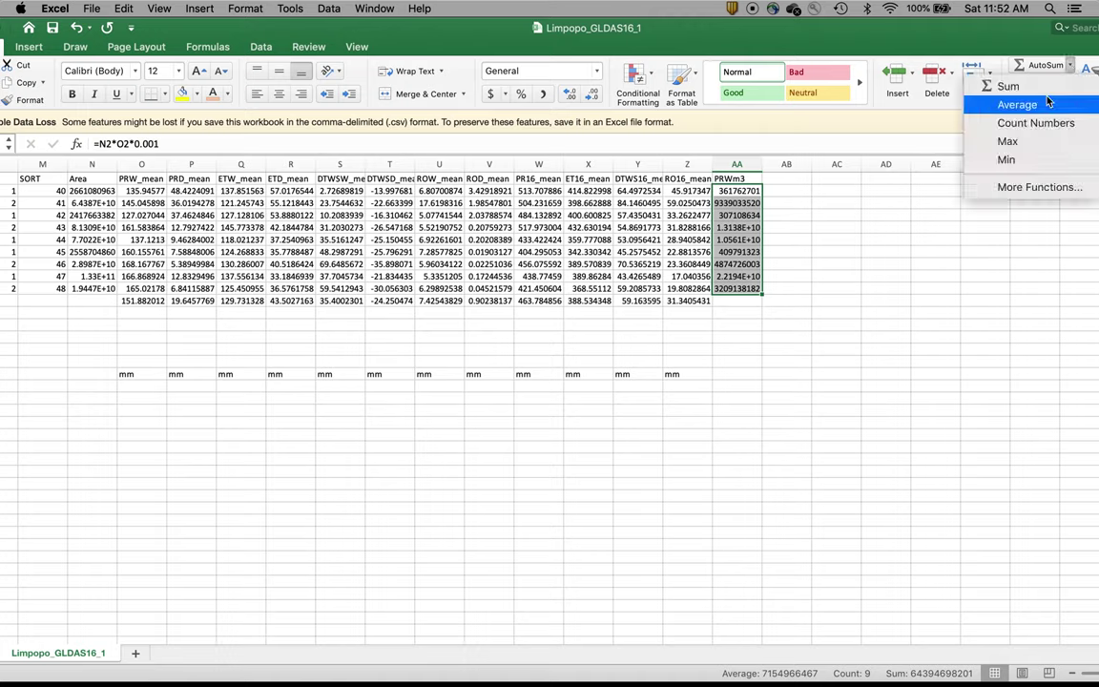
pyautogui.click(1044, 87)
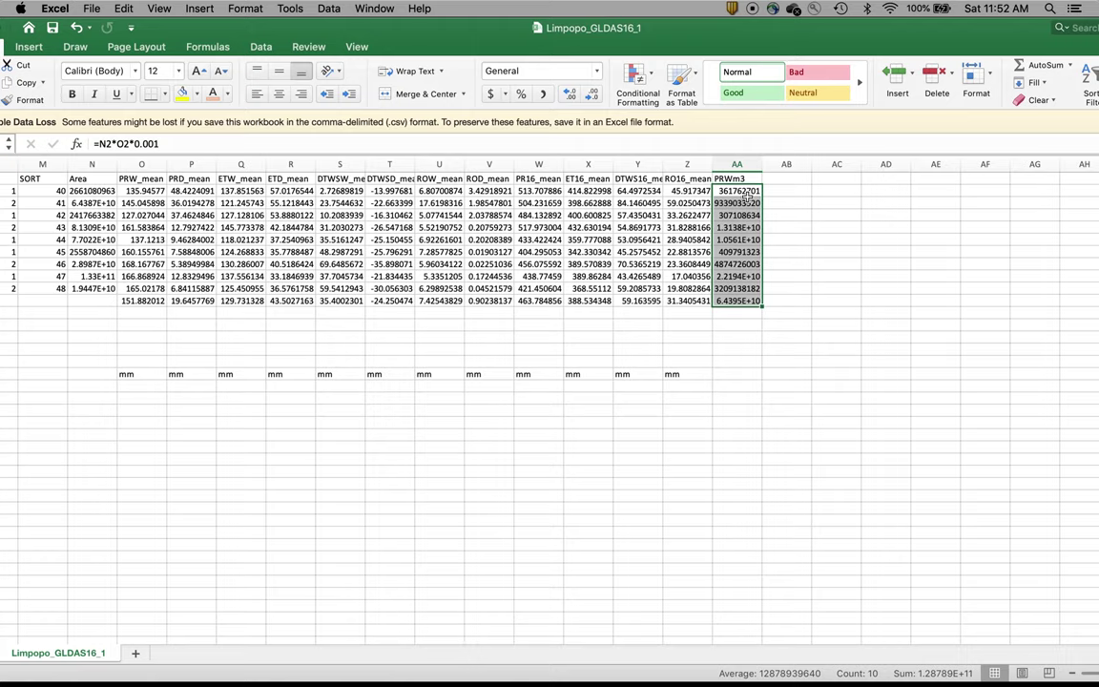
pyautogui.click(742, 302)
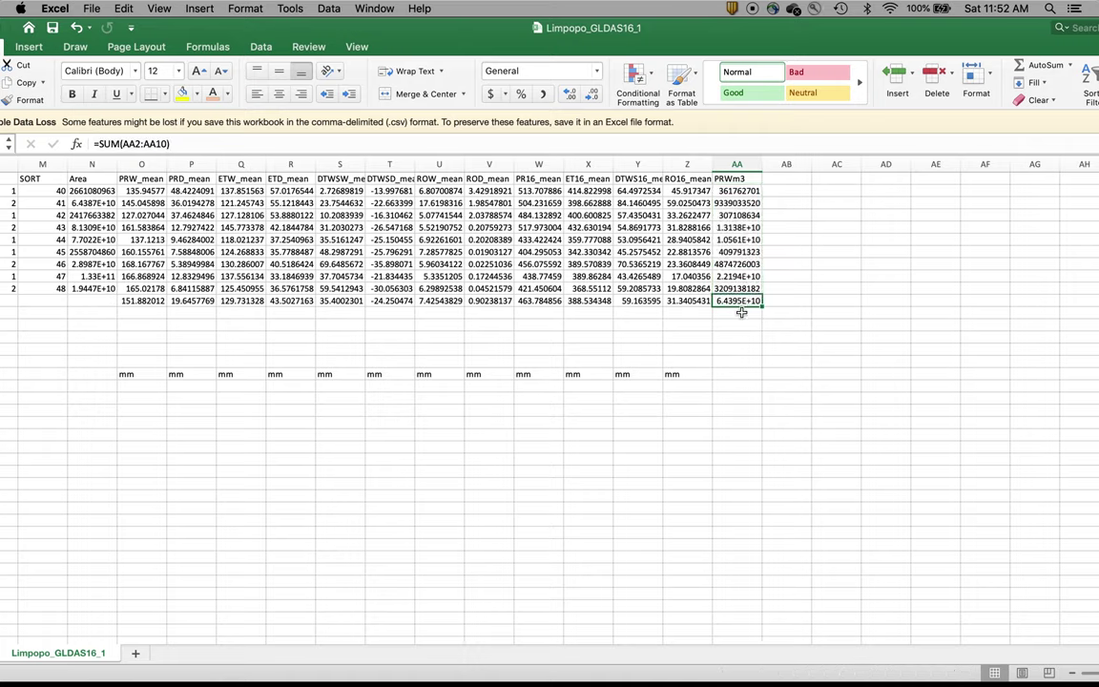
# Convert the PRWm3 total to cubic kilometres in cell AA12 with the formula =AA11*10^-9
pyautogui.click(741, 311)
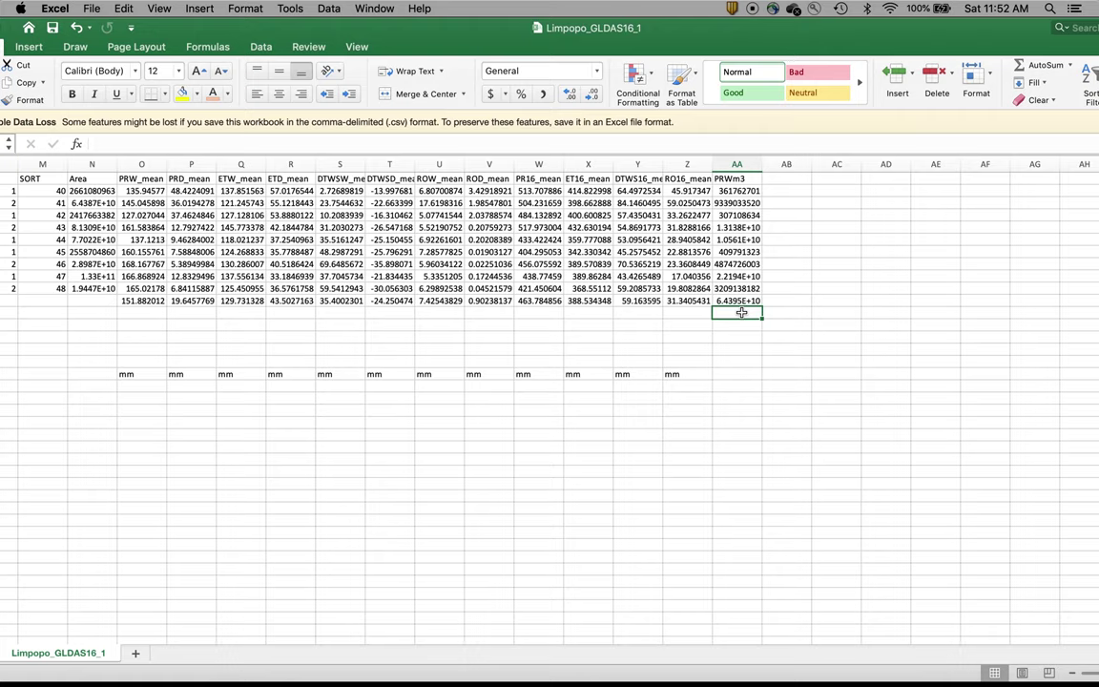
pyautogui.write('=')
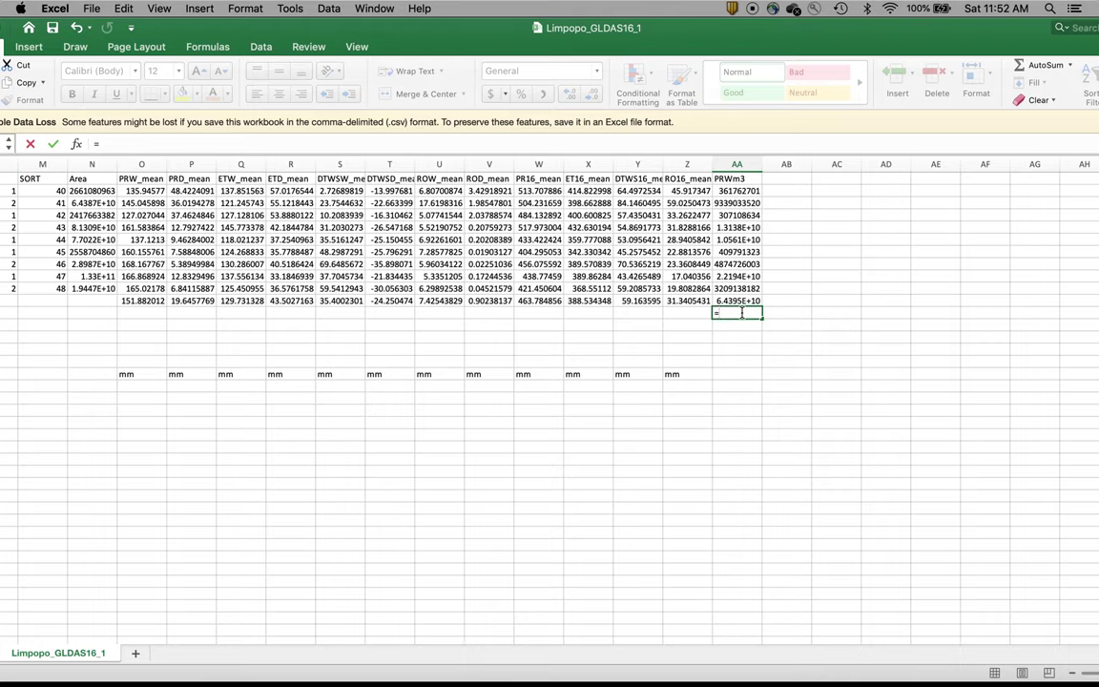
pyautogui.write('AA1')
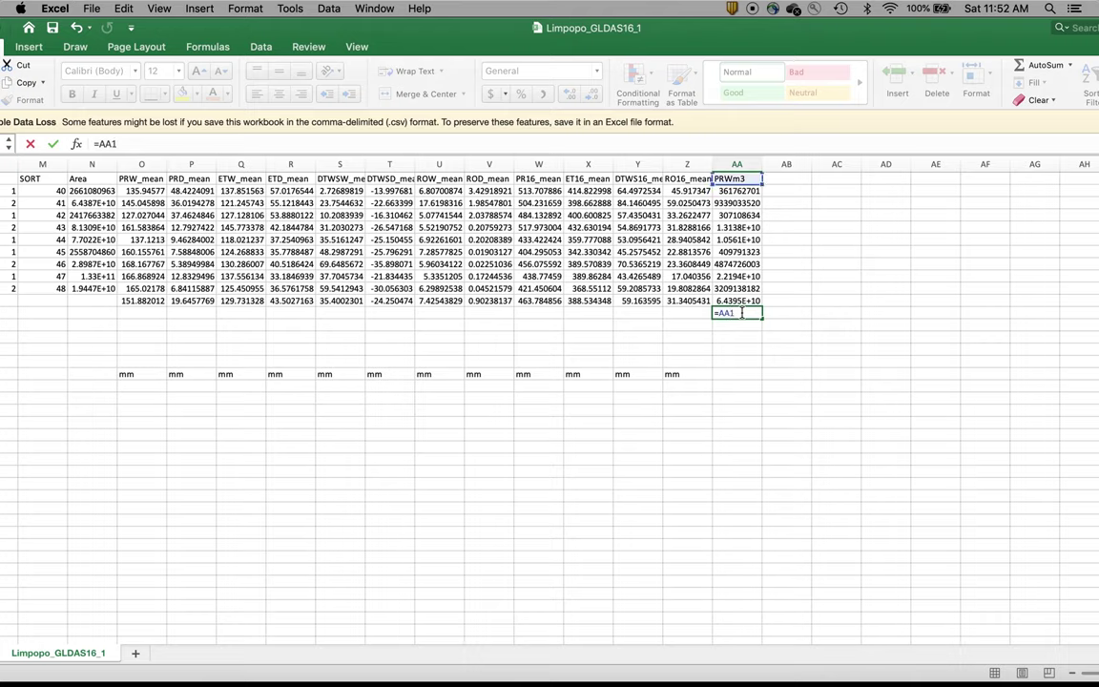
pyautogui.write('1*1')
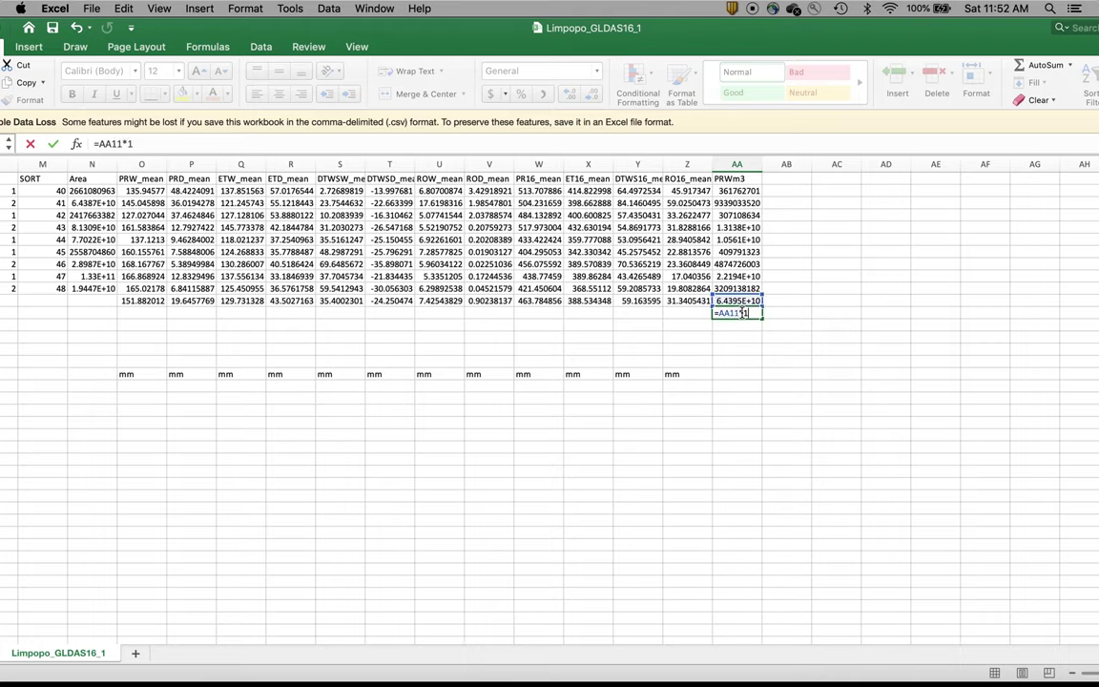
pyautogui.write('0^-9')
pyautogui.press('Return')
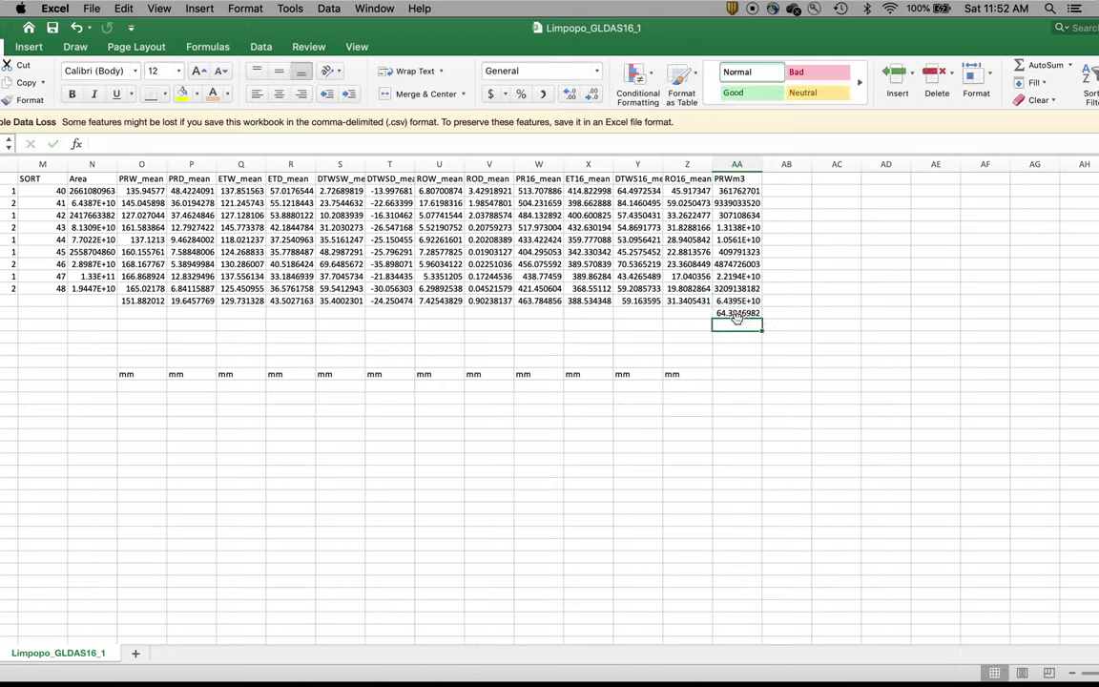
# Label the converted PRWm3 total with the unit BCM in cell AA13
pyautogui.click(737, 313)
pyautogui.click(735, 328)
pyautogui.write('BCM')
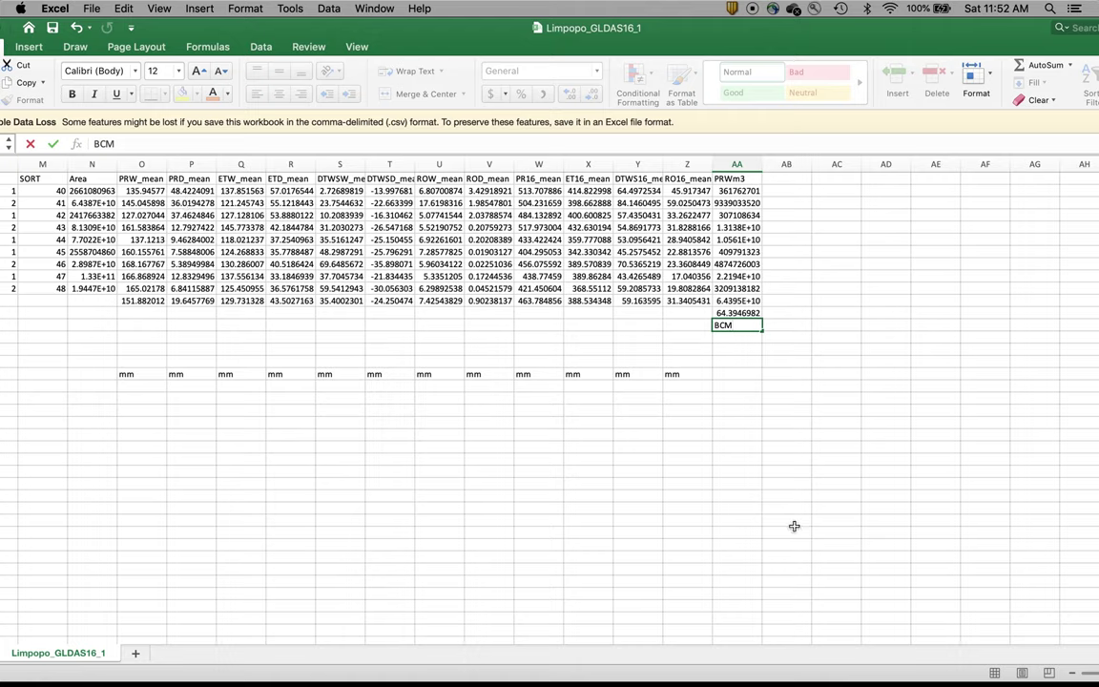
# Open the recent workbook Limpopo_GLDAS16 beside the current one and examine its volume columns from PRWm3 onward
pyautogui.moveTo(1008, 675)
pyautogui.click(93, 8)
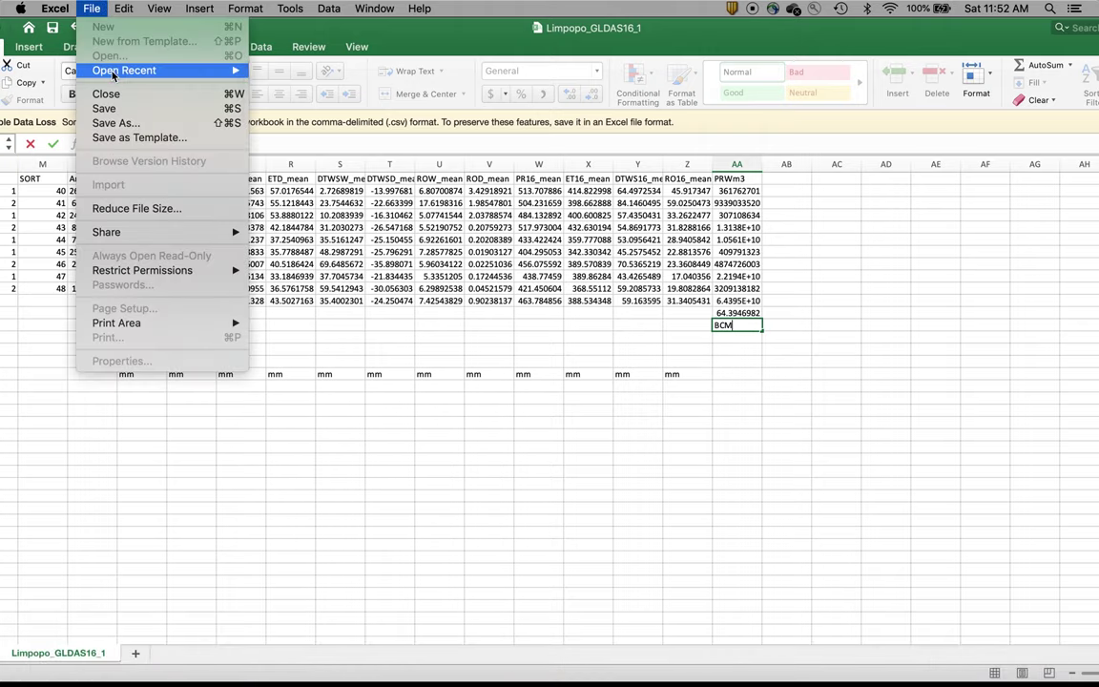
pyautogui.moveTo(110, 68)
pyautogui.click(305, 71)
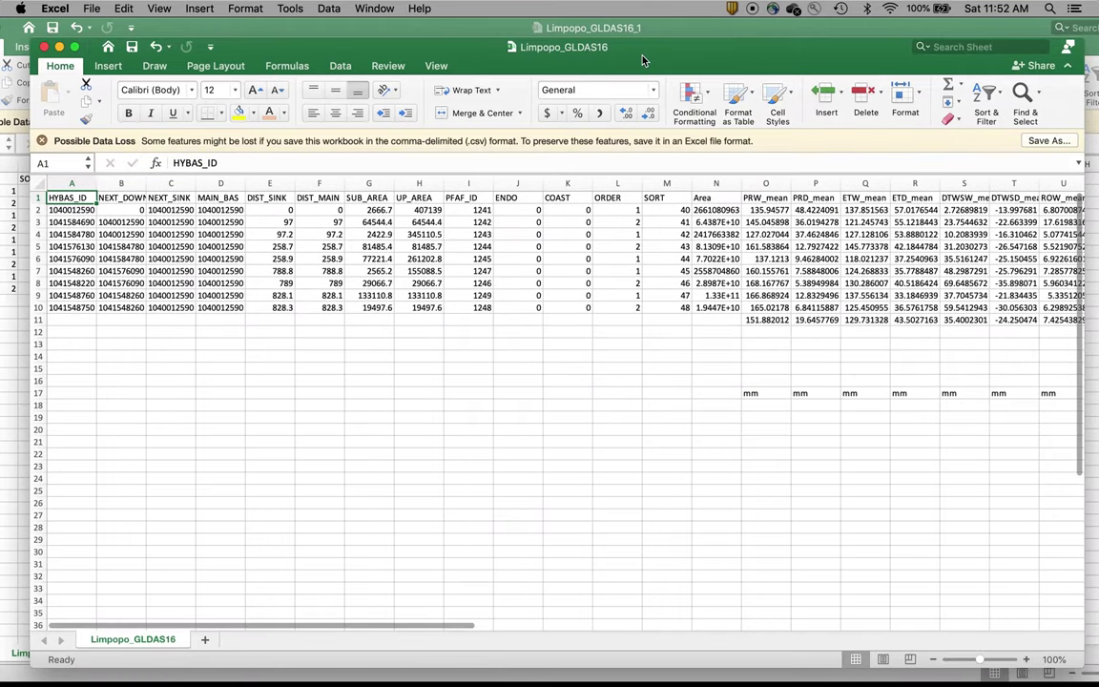
pyautogui.moveTo(634, 61); pyautogui.dragTo(247, 68)
pyautogui.hscroll(10, 101, 345)
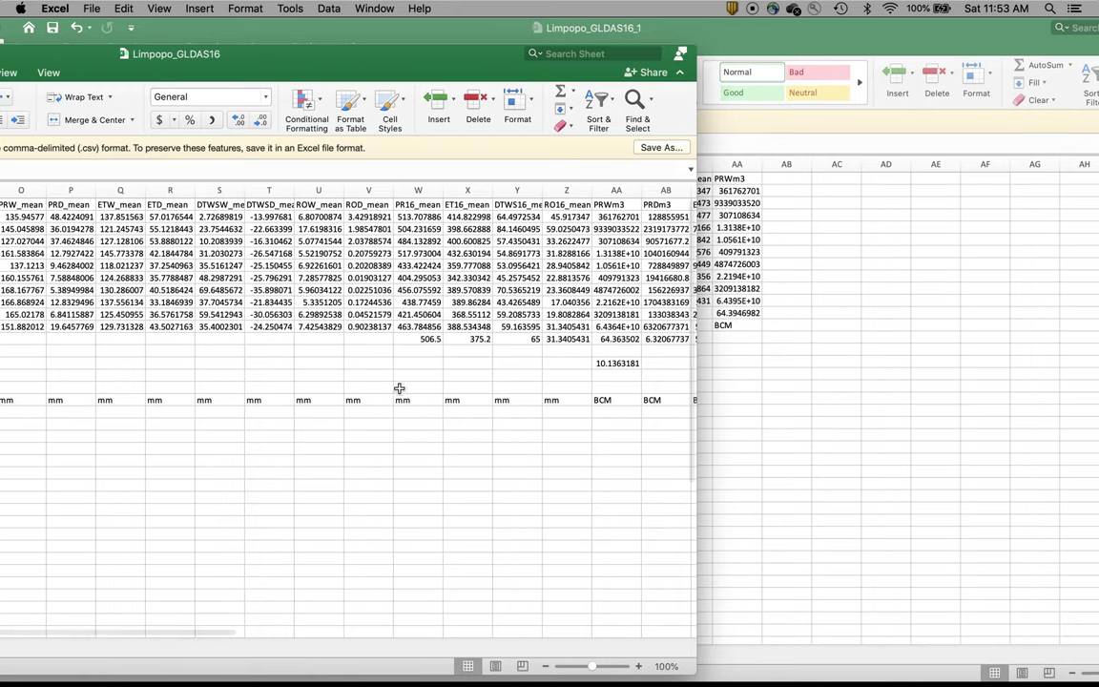
pyautogui.hscroll(3, 590, 399)
pyautogui.hscroll(6, 590, 398)
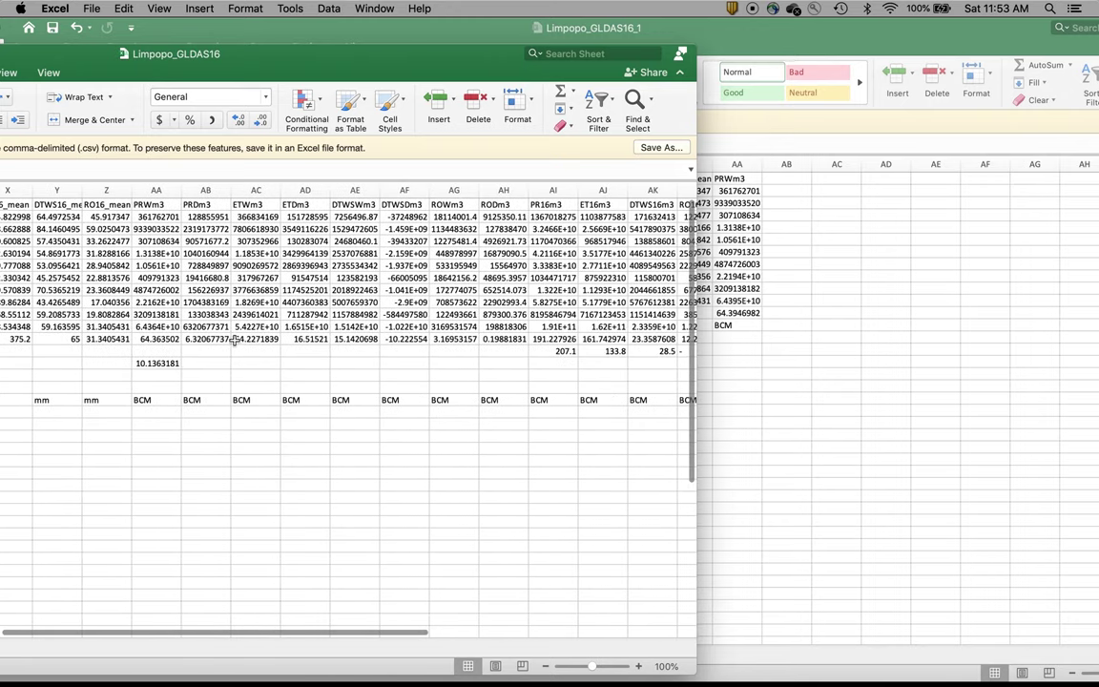
# Highlight the seasonal volume totals in AA12:AH12, PRWm3 through RODm3, with a yellow fill
pyautogui.click(156, 338)
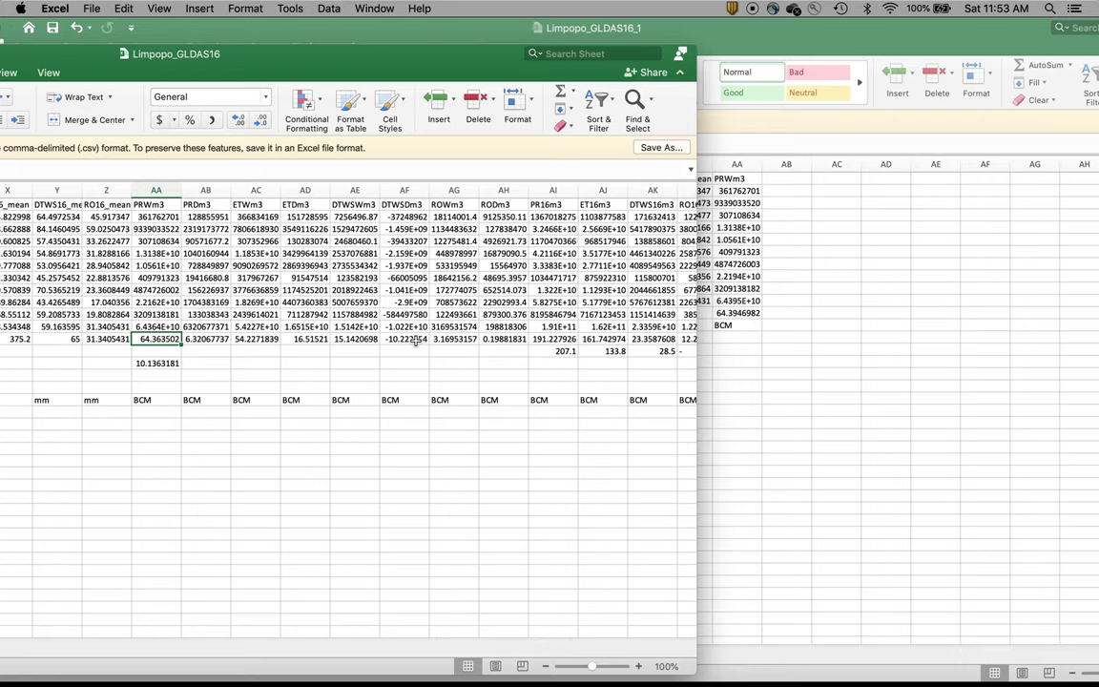
pyautogui.keyDown('shift'); pyautogui.click(503, 338); pyautogui.keyUp('shift')
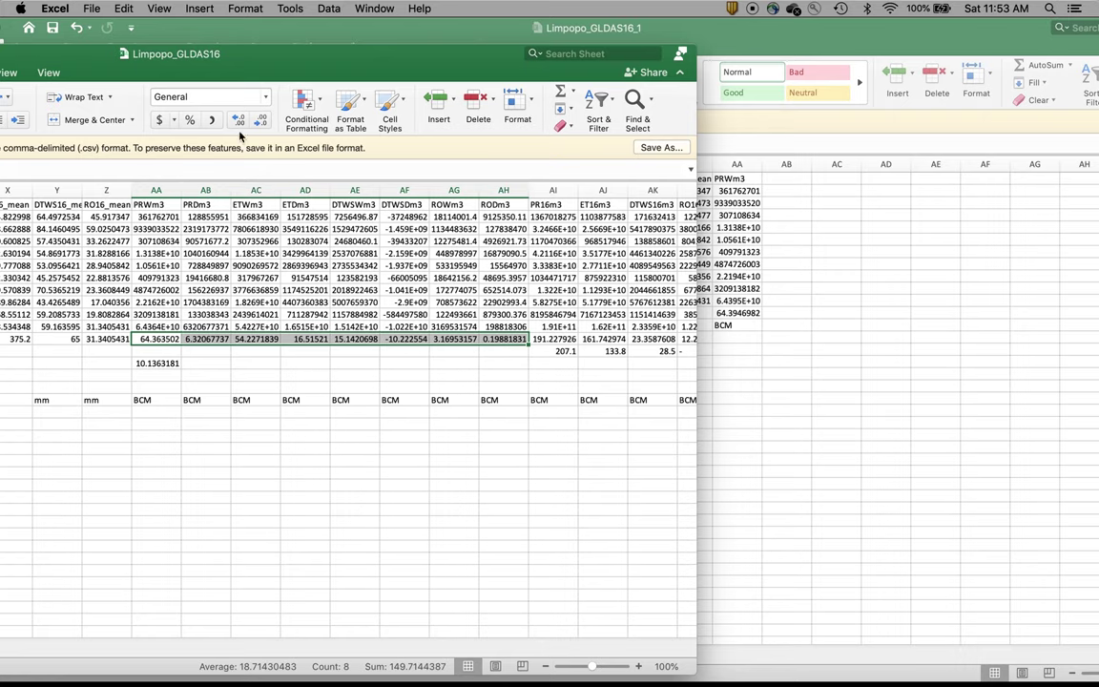
pyautogui.moveTo(262, 54); pyautogui.dragTo(432, 56)
pyautogui.click(23, 122)
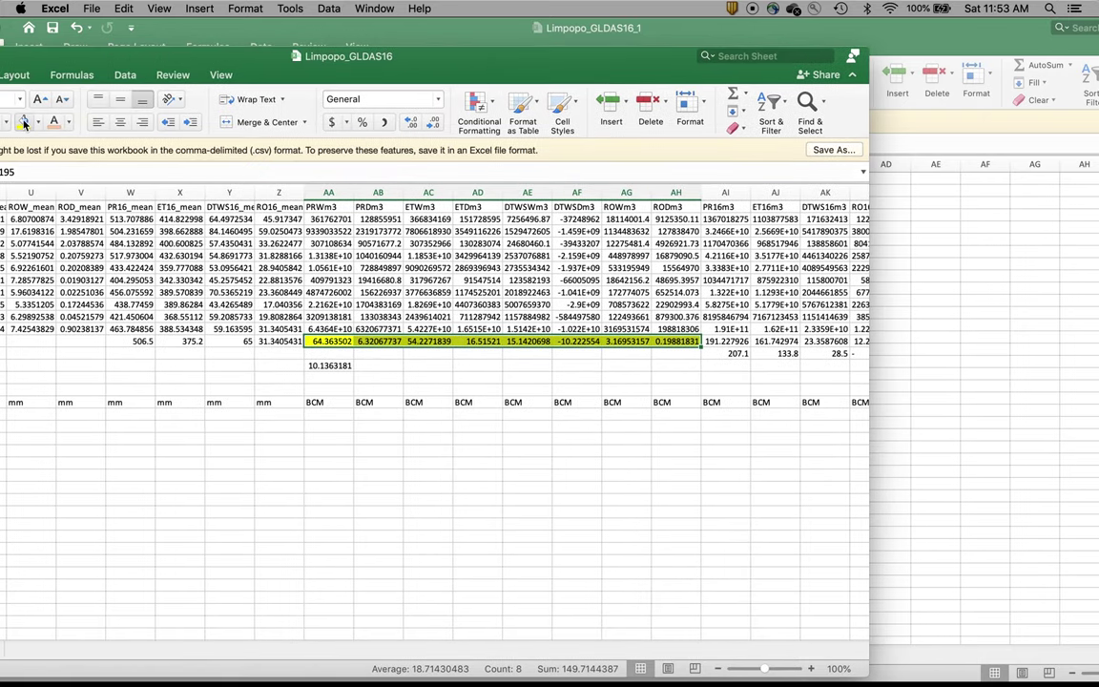
# Highlight the annual volume totals in AI12:AL12, PR16m3 through RO16m3, with a light green fill
pyautogui.hscroll(6, 506, 296)
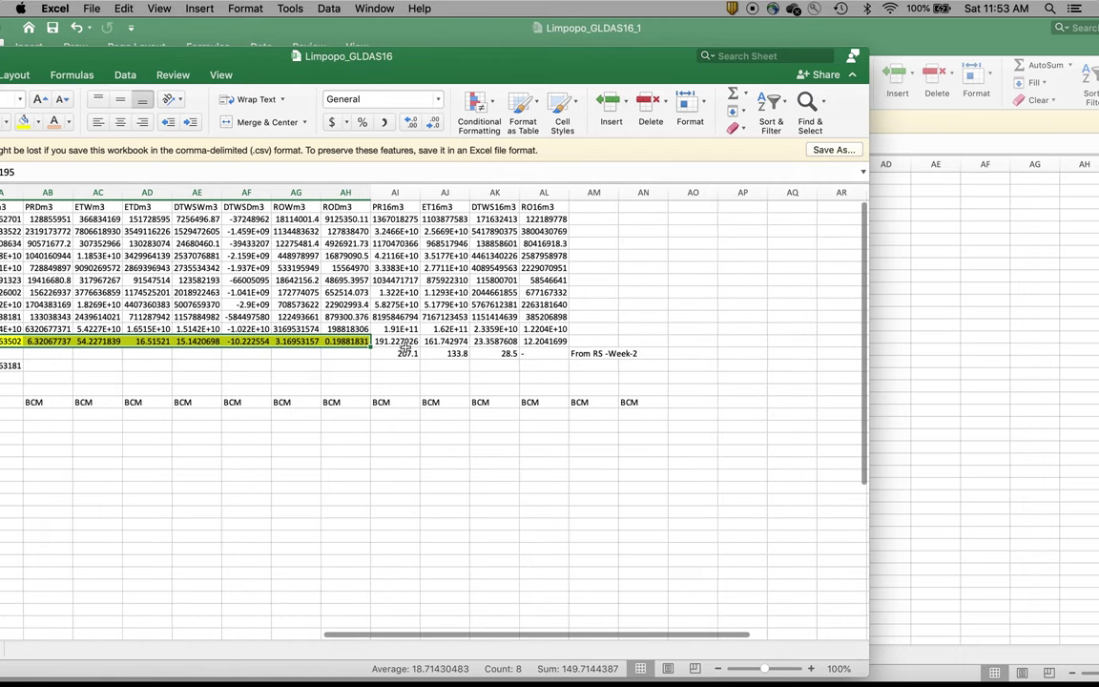
pyautogui.click(405, 342)
pyautogui.moveTo(406, 341); pyautogui.dragTo(543, 342)
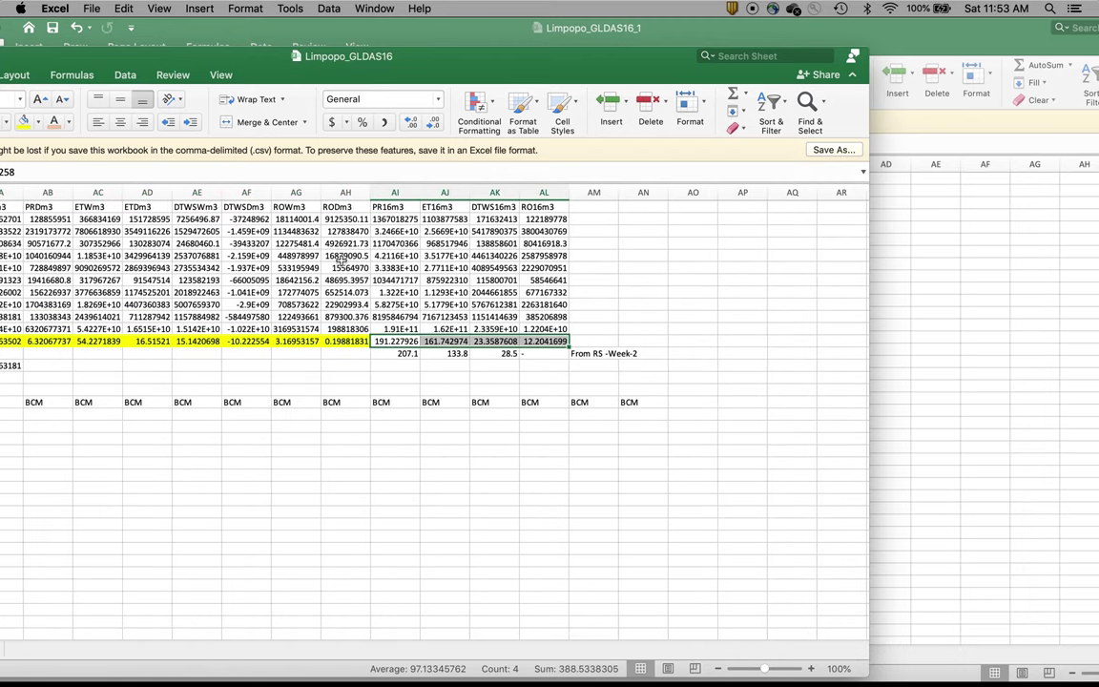
pyautogui.click(40, 122)
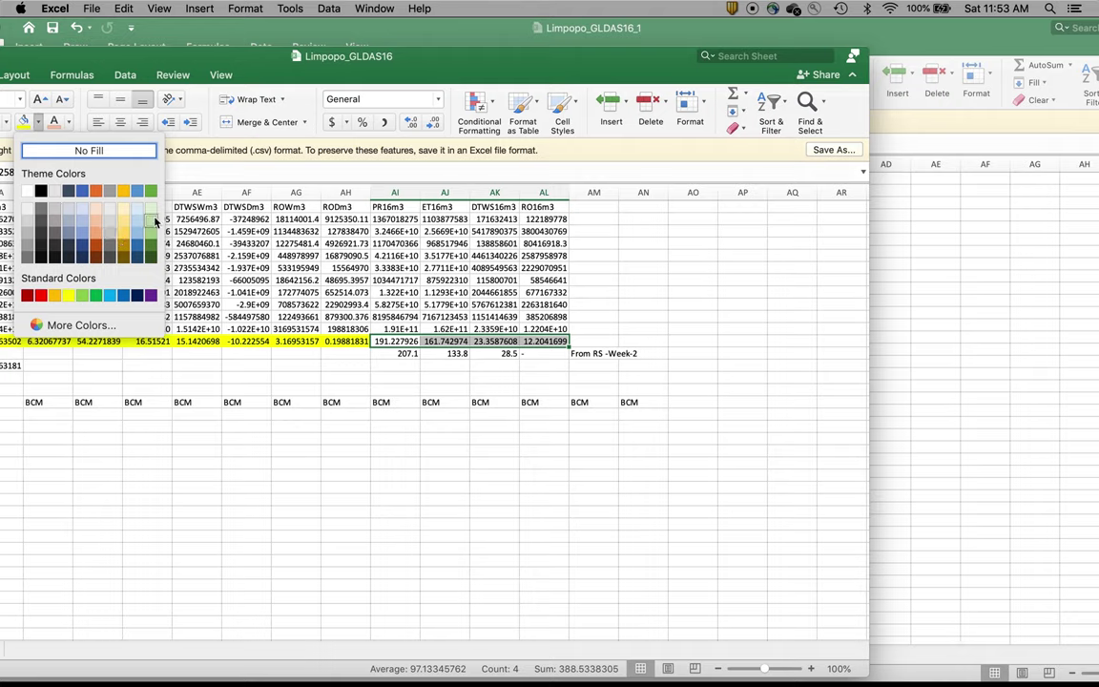
pyautogui.click(152, 209)
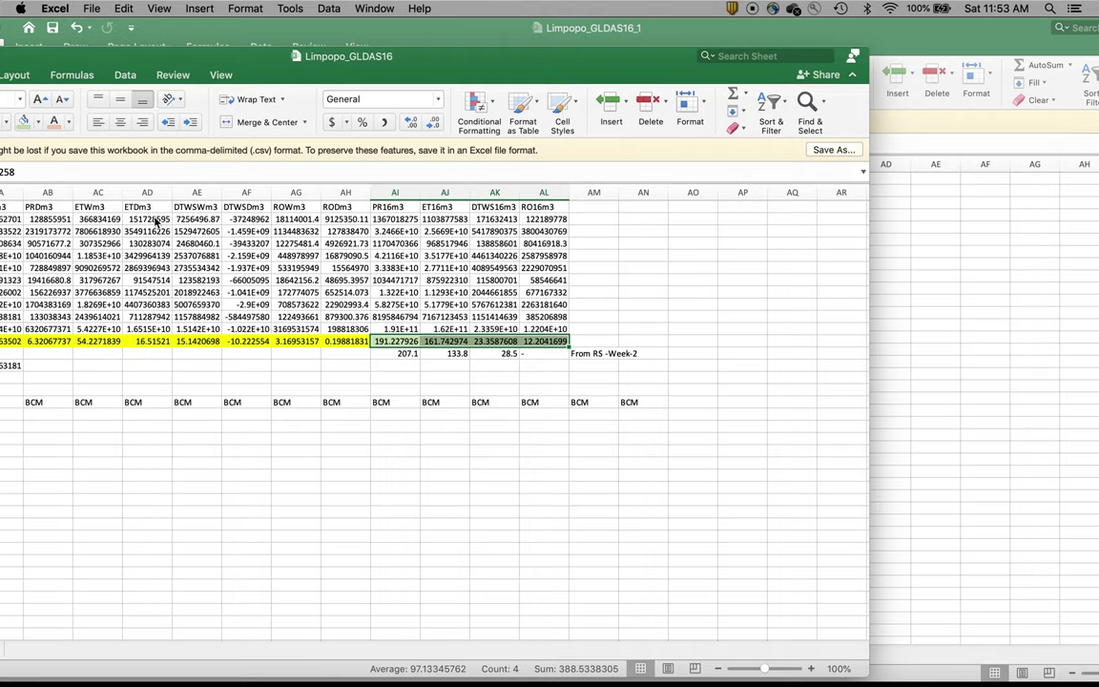
pyautogui.click(546, 342)
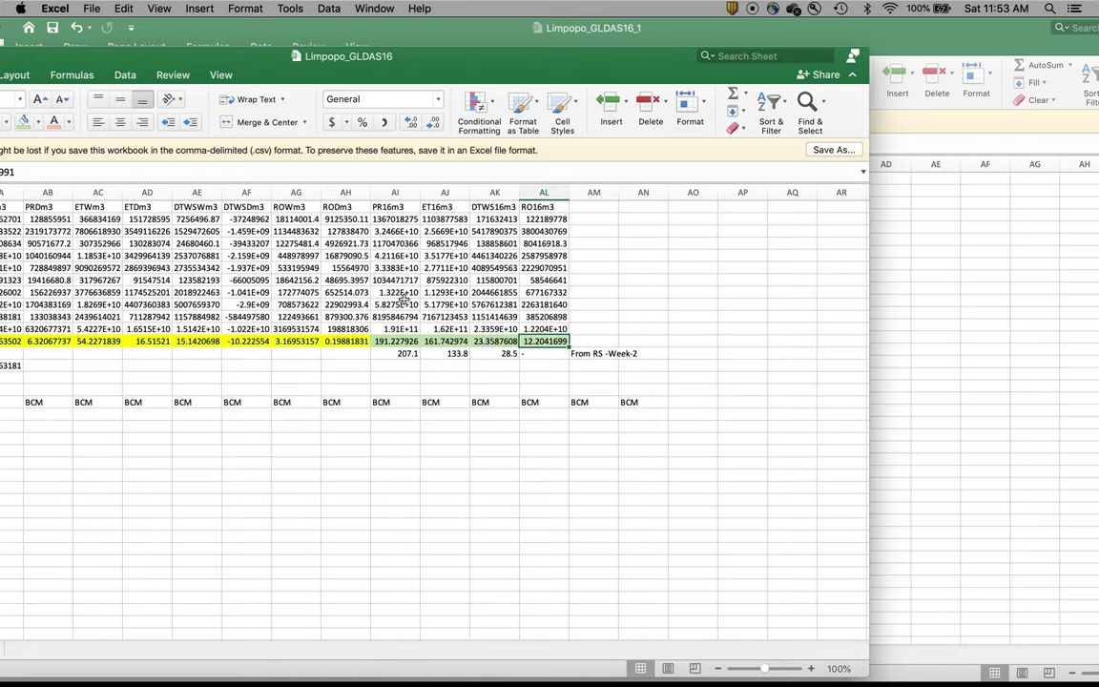
# Compare the annual PR16m3, ET16m3 and DTWS16m3 totals with the From RS -Week-2 values in the row beneath
pyautogui.click(401, 351)
pyautogui.click(447, 355)
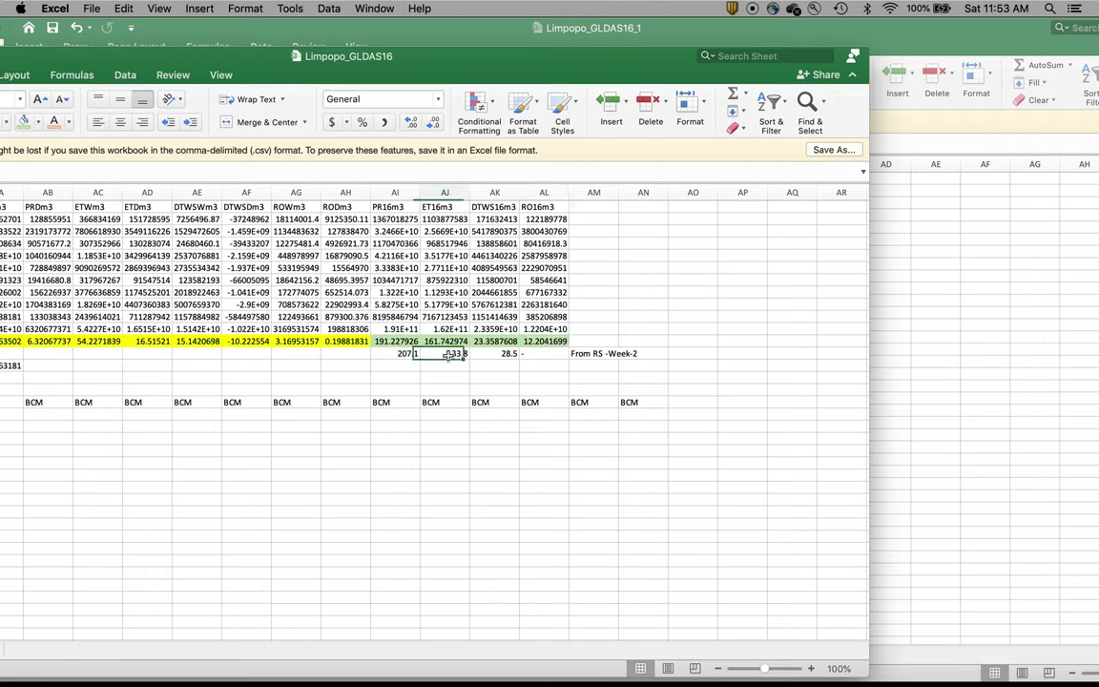
pyautogui.click(494, 354)
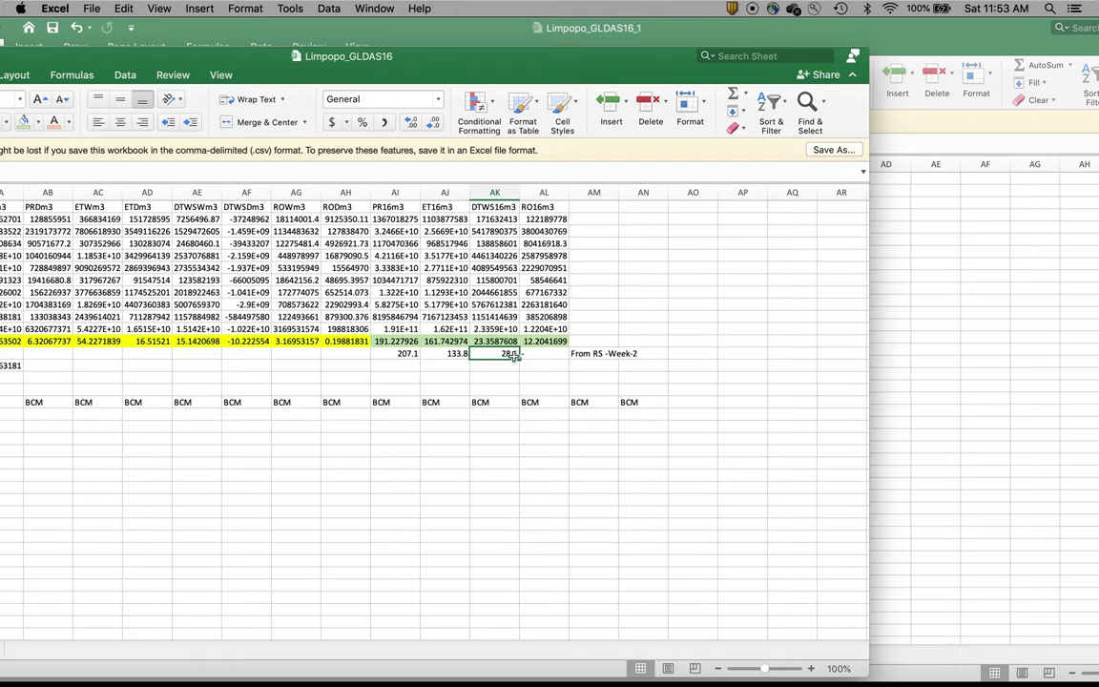
pyautogui.click(395, 379)
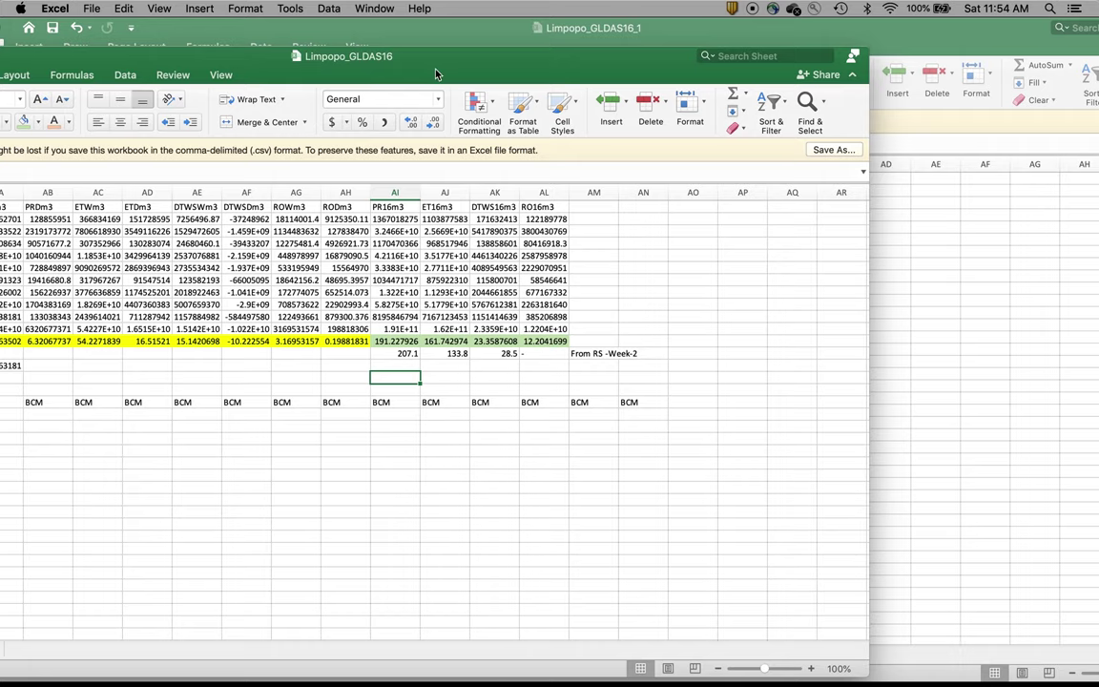
pyautogui.moveTo(435, 74); pyautogui.dragTo(636, 54)
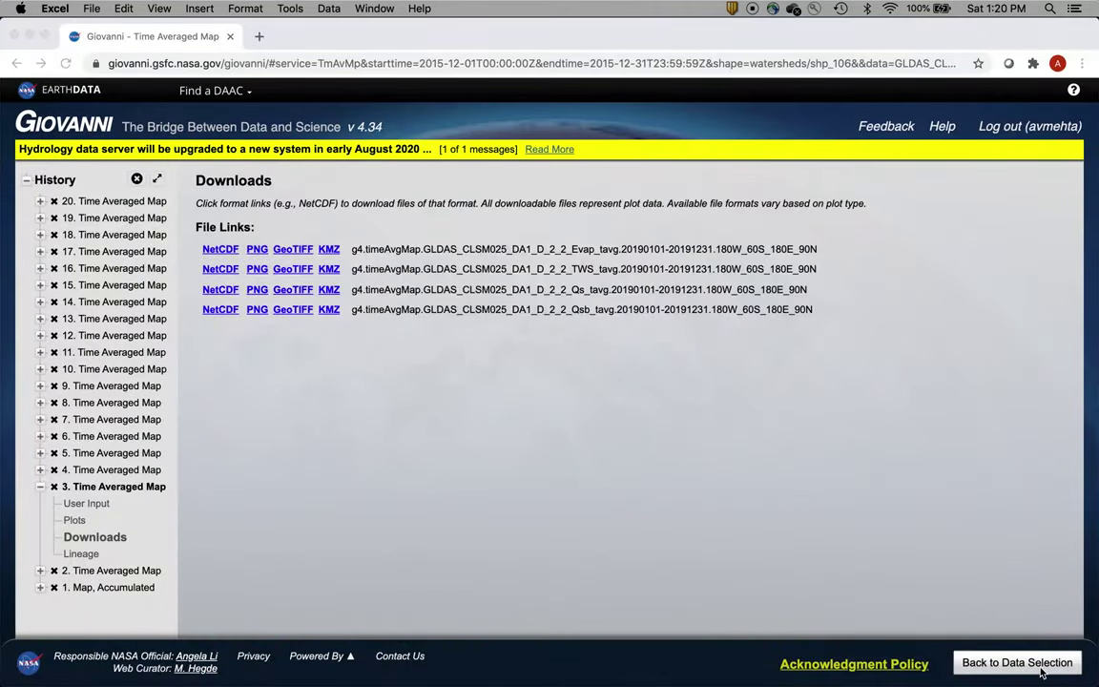
# Switch to Giovanni in Chrome and return from the Time Averaged Map downloads to the data selection page
pyautogui.click(1052, 669)
pyautogui.click(1042, 668)
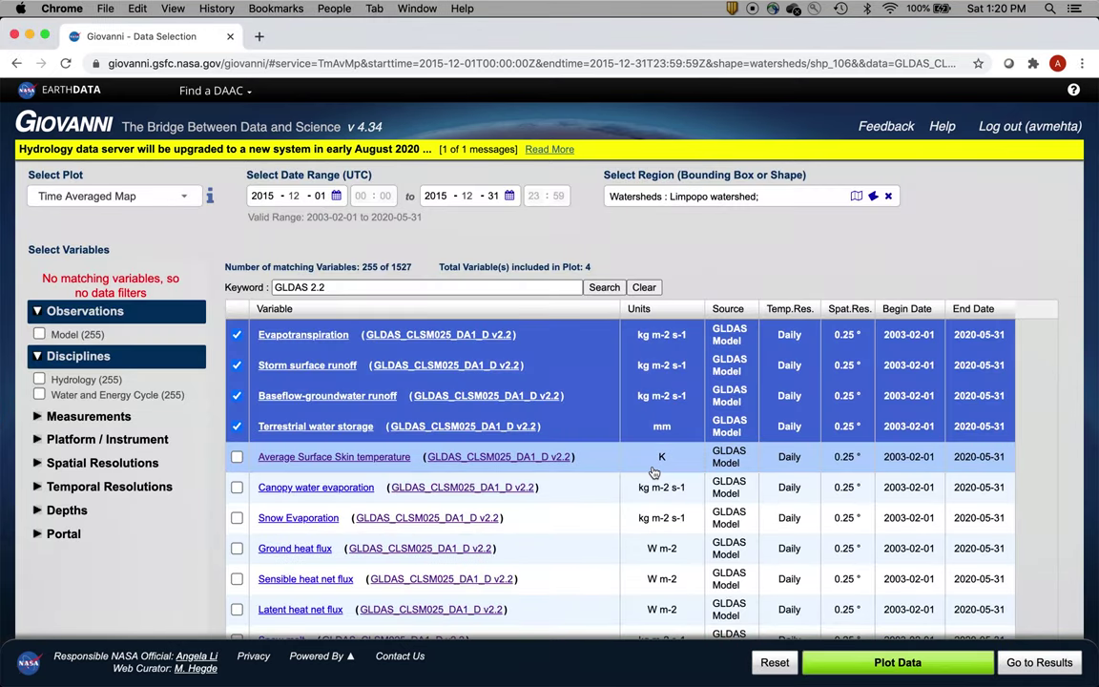